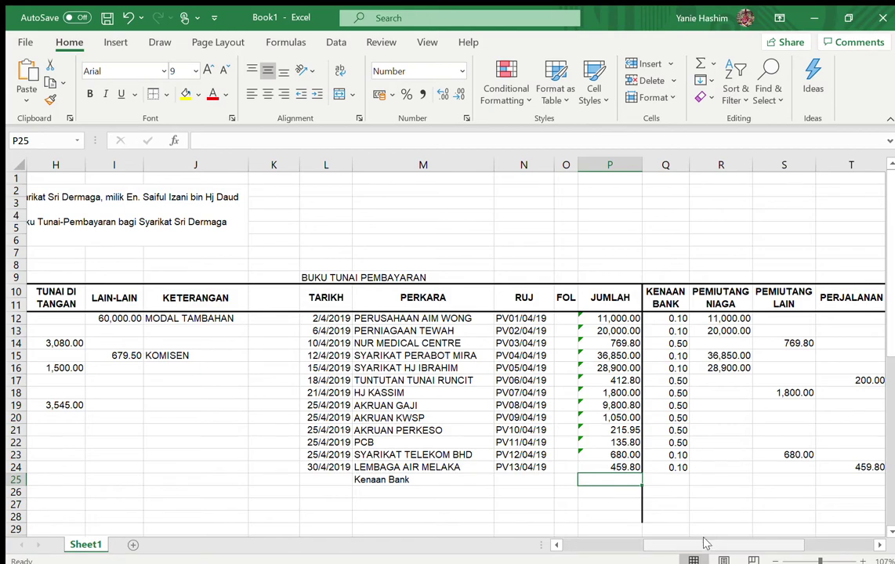
# - Examine the task instructions, the BUKU TUNAI PENERIMAAN receipts table and the BUKU TUNAI PEMBAYARAN payments table
pyautogui.moveTo(701, 543); pyautogui.dragTo(609, 553)
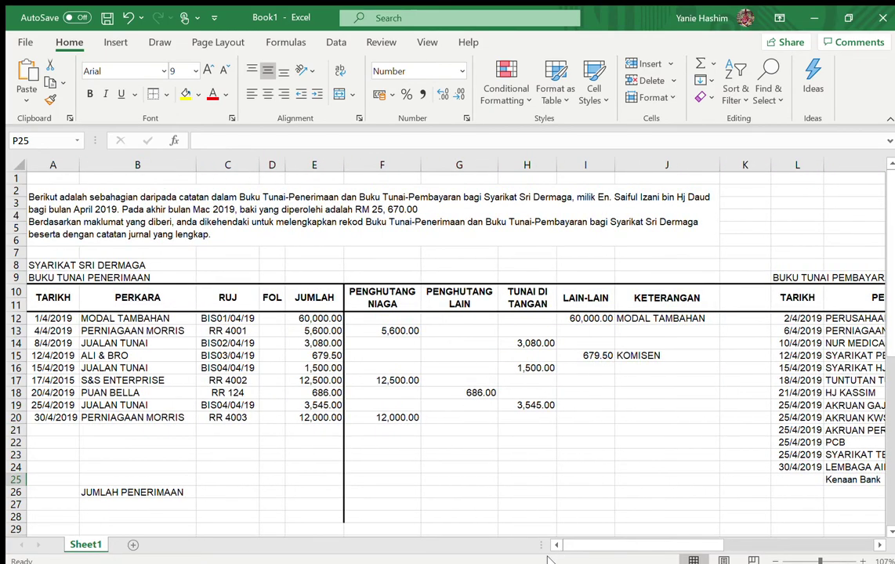
pyautogui.keyDown('ctrl'); pyautogui.scroll(4, 548, 558); pyautogui.keyUp('ctrl')
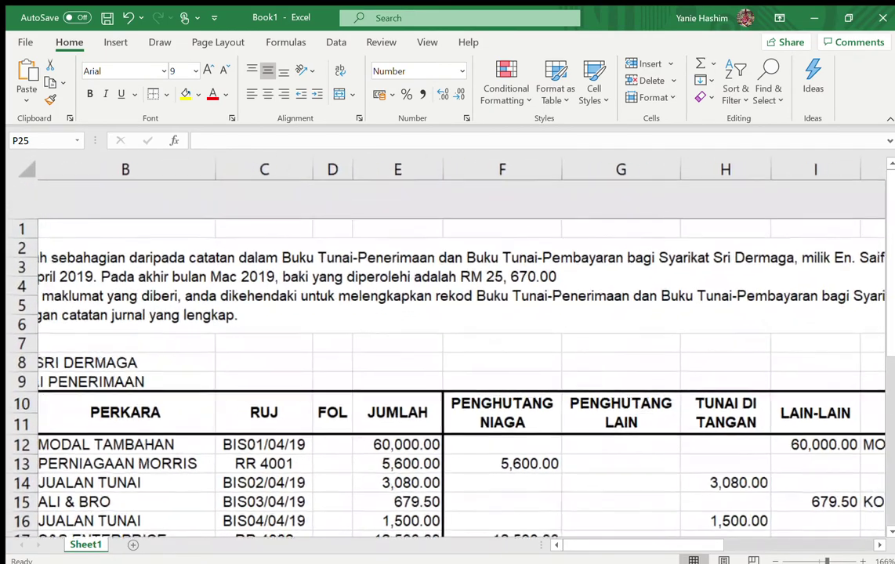
pyautogui.keyDown('ctrl'); pyautogui.scroll(-3, 447, 353); pyautogui.keyUp('ctrl')
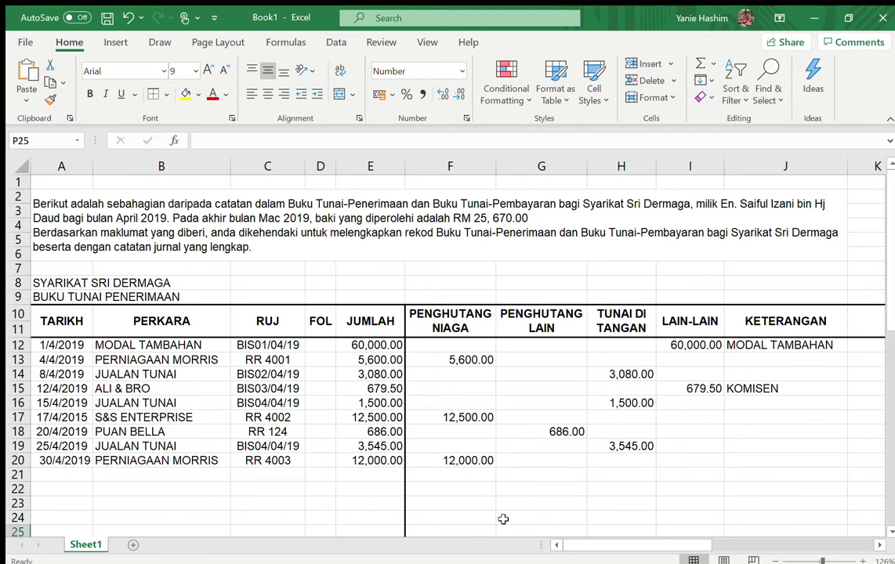
pyautogui.scroll(-1, 645, 516)
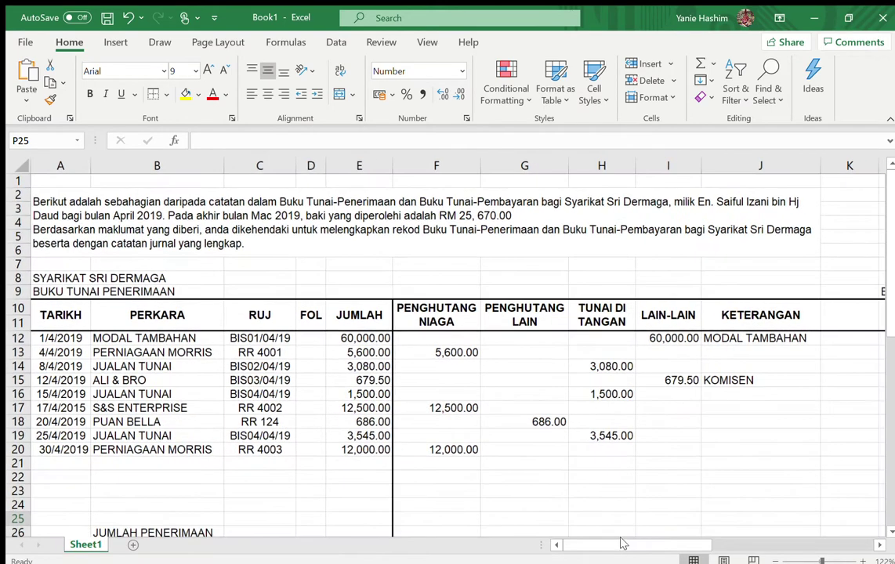
pyautogui.moveTo(622, 539); pyautogui.dragTo(735, 536)
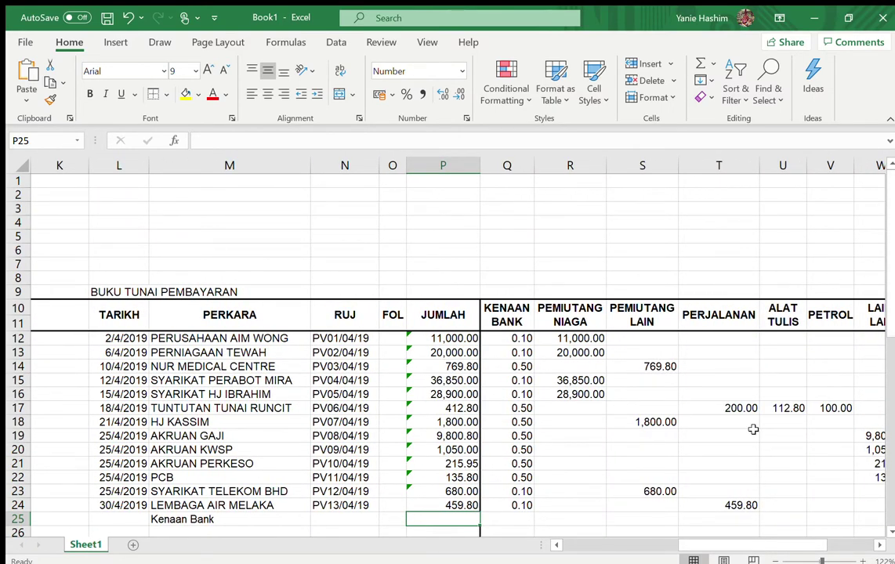
pyautogui.scroll(-1, 888, 236)
pyautogui.scroll(-1, 892, 278)
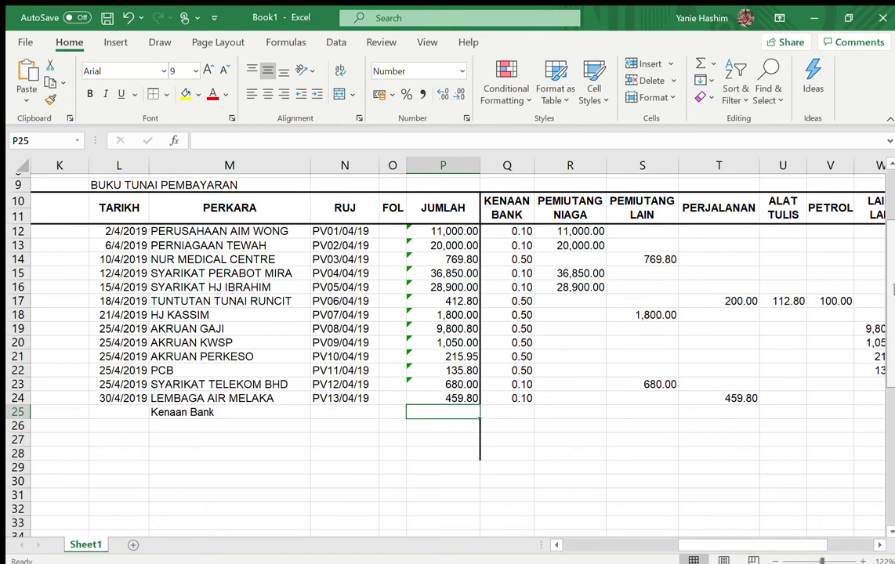
pyautogui.scroll(1, 892, 278)
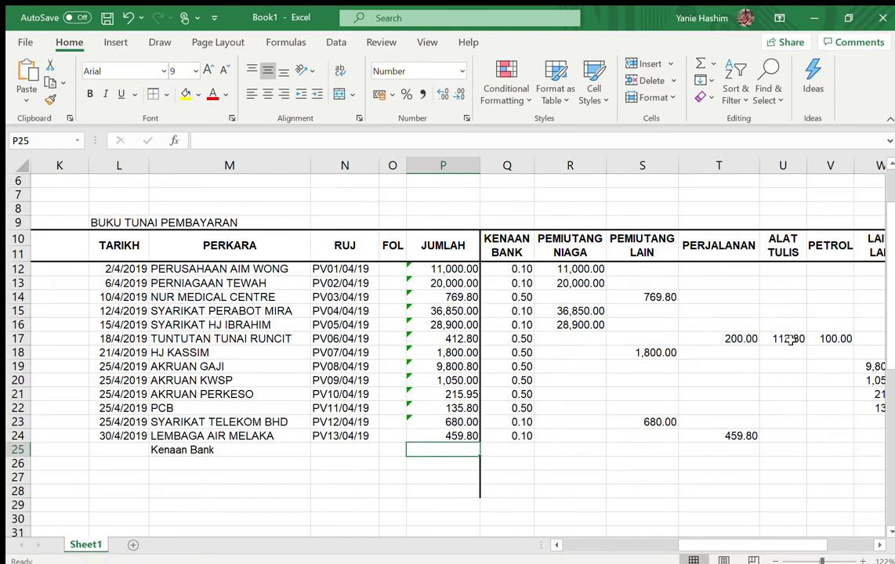
pyautogui.scroll(-1, 790, 339)
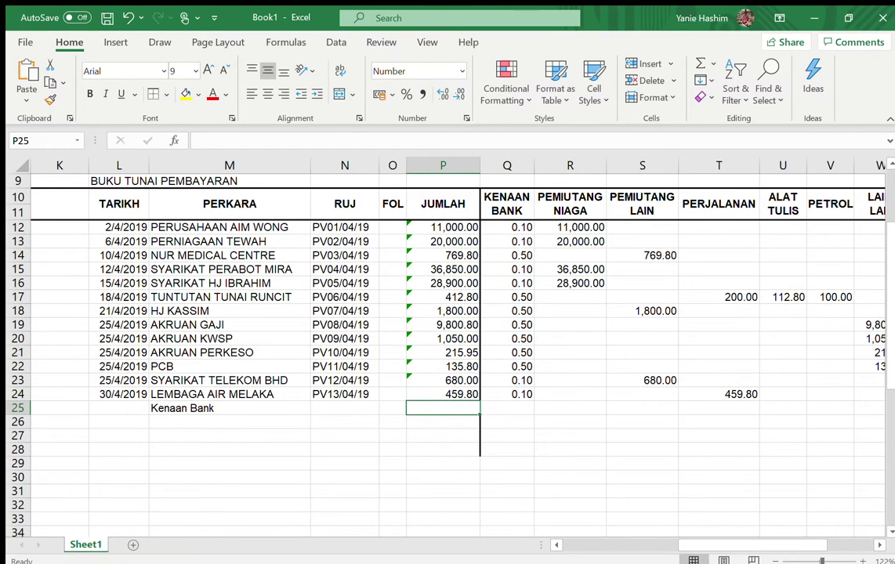
pyautogui.scroll(3, 703, 269)
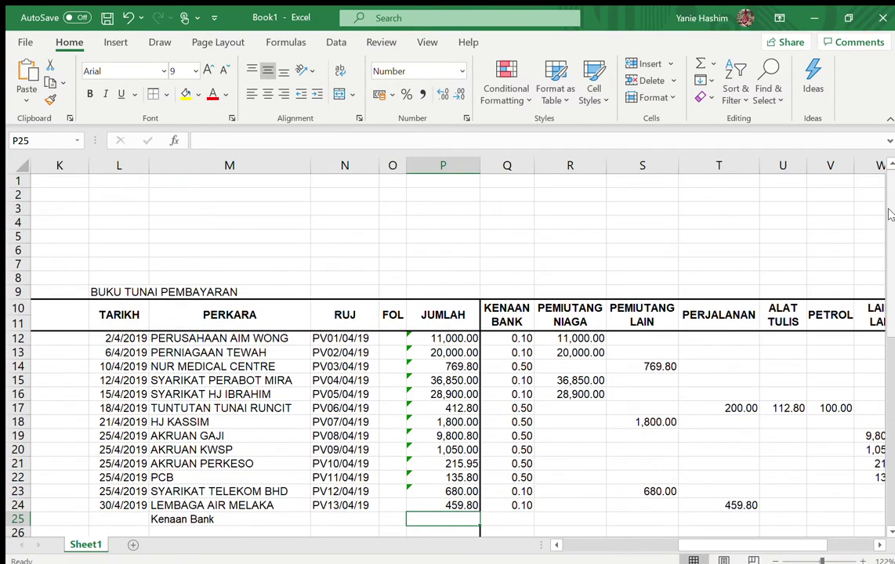
pyautogui.scroll(-1, 793, 193)
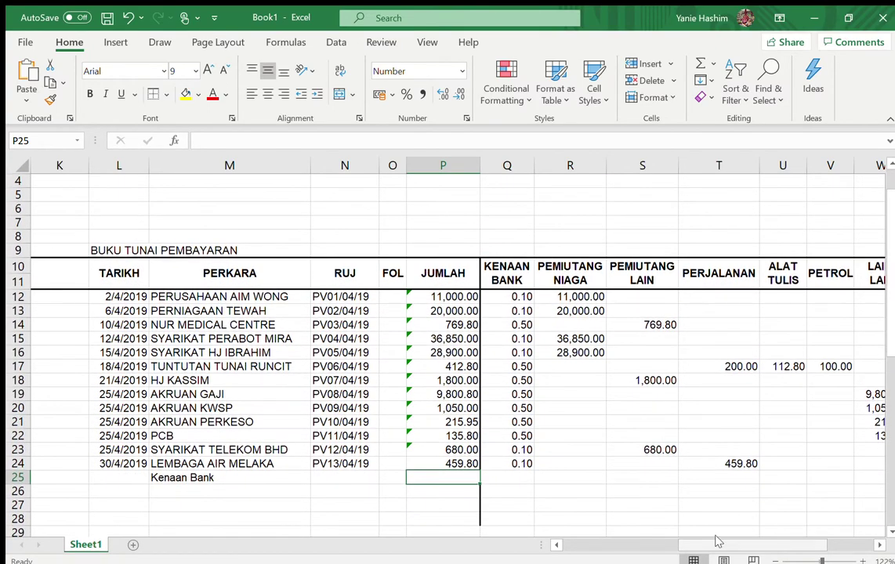
pyautogui.moveTo(716, 541); pyautogui.dragTo(598, 559)
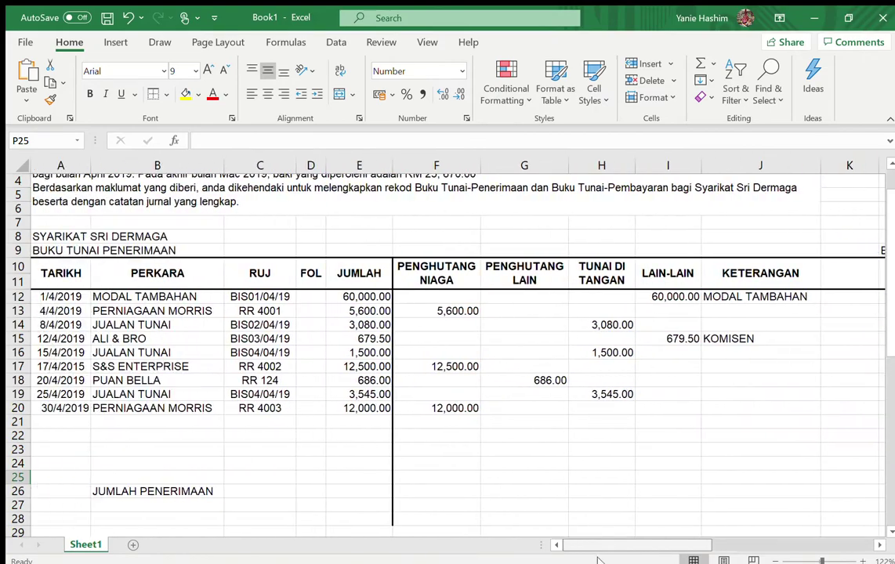
pyautogui.scroll(-2, 447, 353)
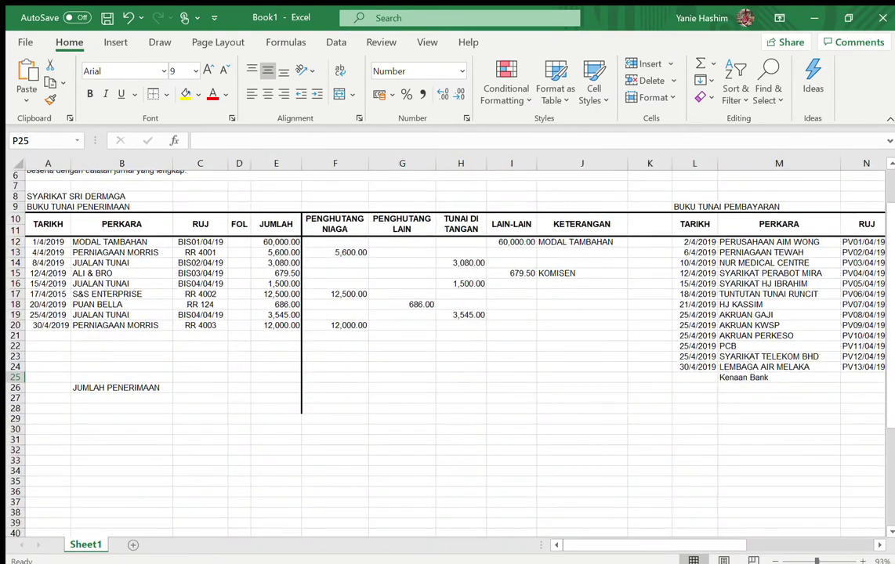
pyautogui.scroll(-2, 446, 352)
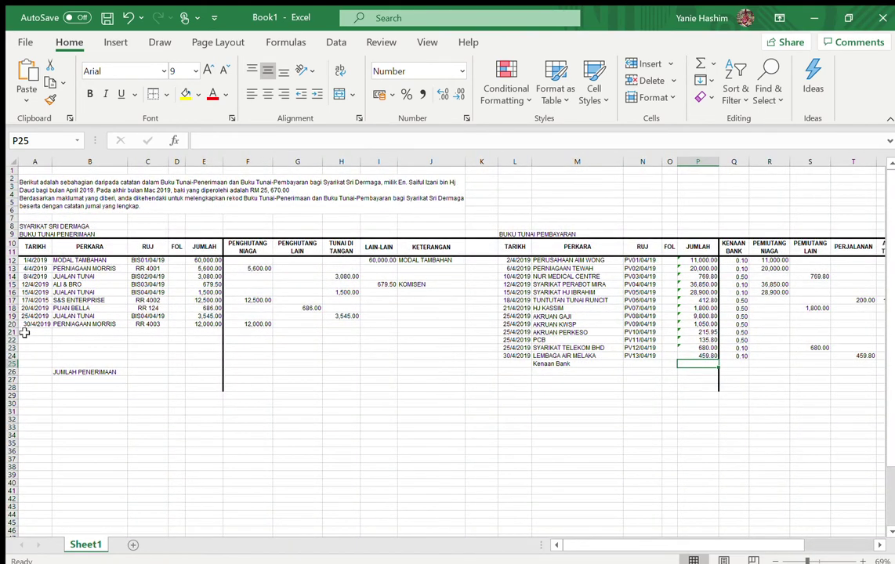
# - Delete the JUMLAH PENERIMAAN label from cell B26
pyautogui.click(95, 375)
pyautogui.press('Delete')
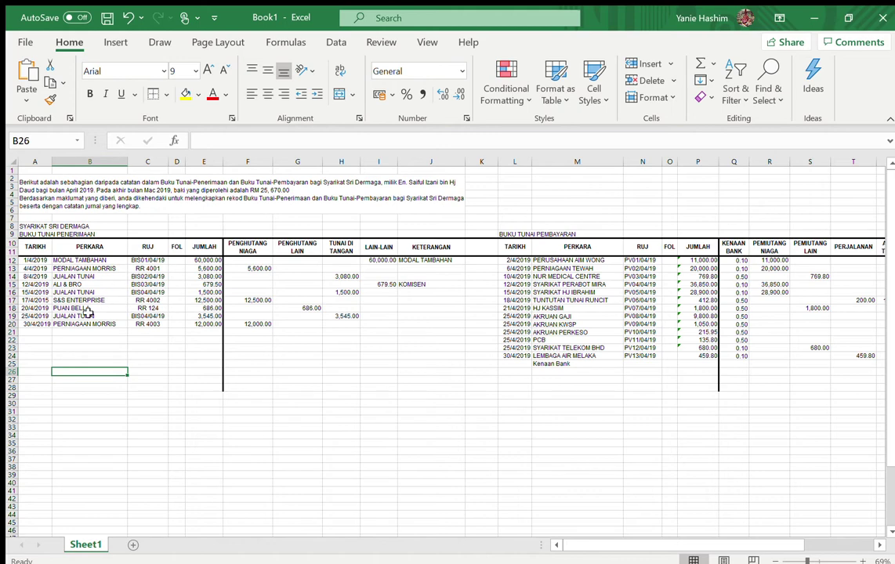
# - Apply a thick bottom border along row 25 from column A to column X, beneath both cash books
pyautogui.moveTo(38, 325); pyautogui.dragTo(594, 323)
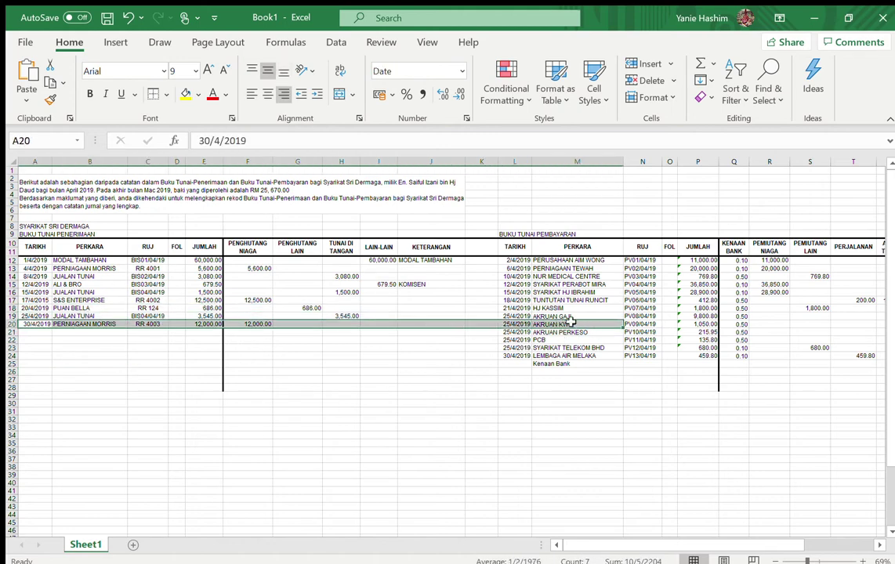
pyautogui.moveTo(564, 365); pyautogui.dragTo(501, 358)
pyautogui.click(571, 363)
pyautogui.moveTo(516, 365); pyautogui.dragTo(813, 364)
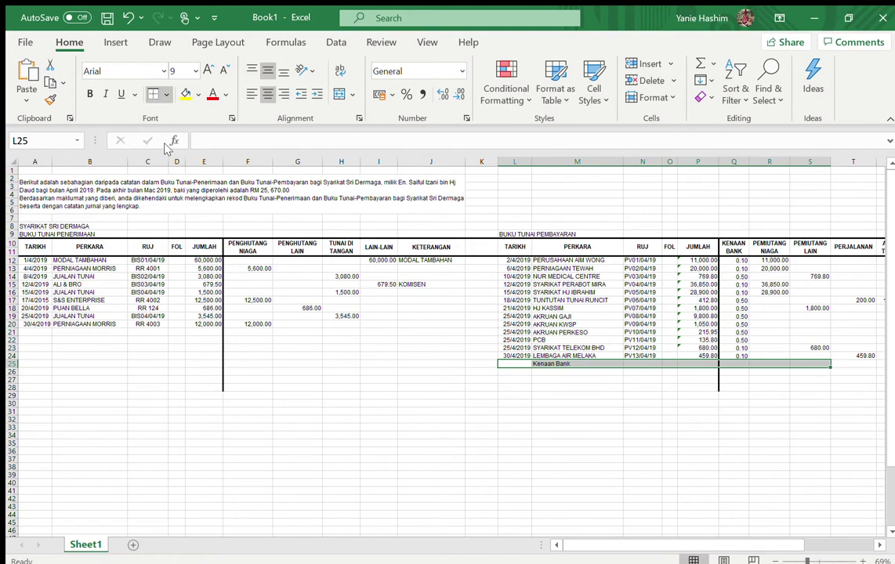
pyautogui.click(598, 427)
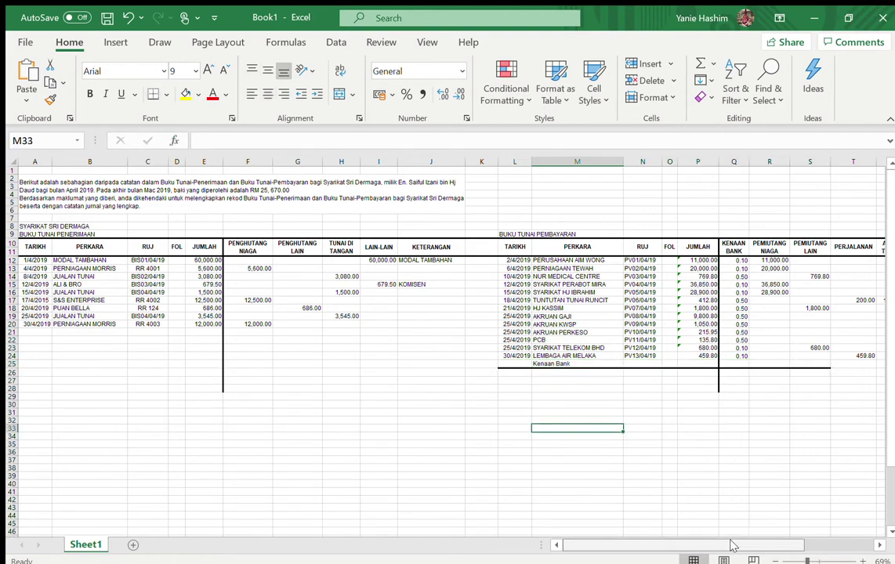
pyautogui.hscroll(3, 745, 540)
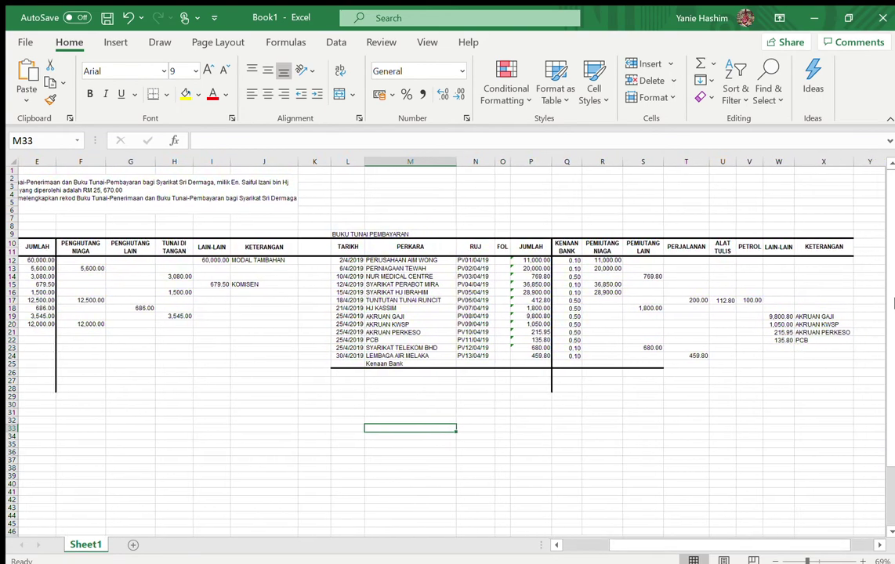
pyautogui.moveTo(841, 361); pyautogui.dragTo(4, 361)
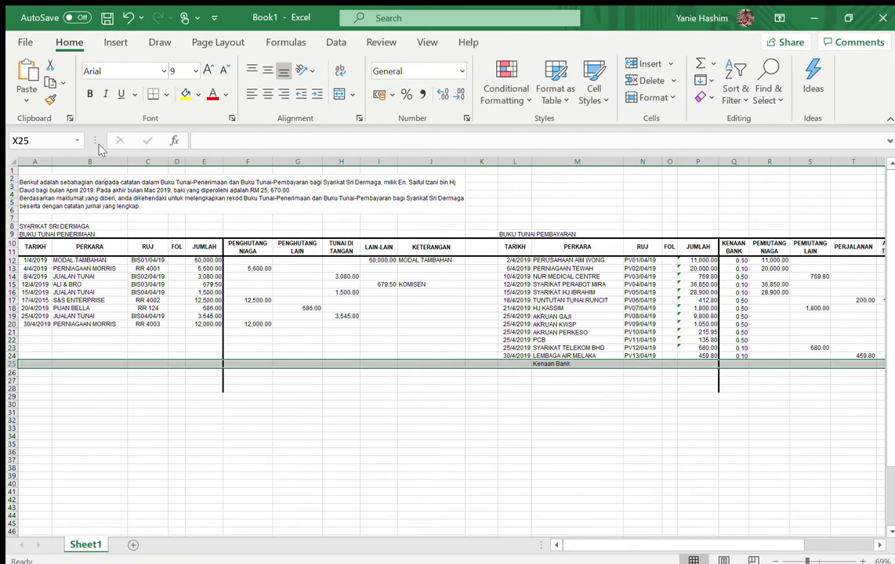
pyautogui.hscroll(5, 363, 478)
pyautogui.click(339, 468)
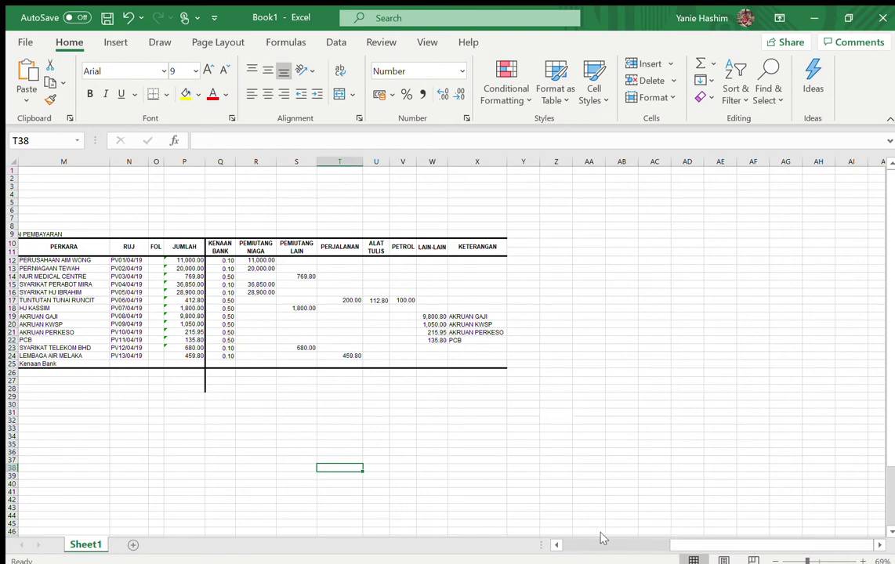
pyautogui.hscroll(-5, 589, 542)
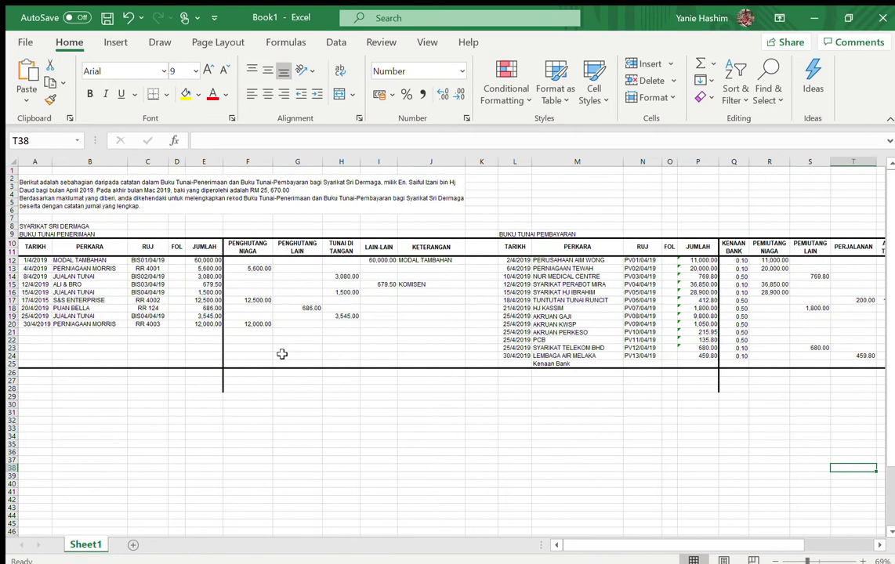
# - Total the receipts' PENGHUTANG NIAGA column in cell F26 with a SUM of F12:F25
pyautogui.click(236, 374)
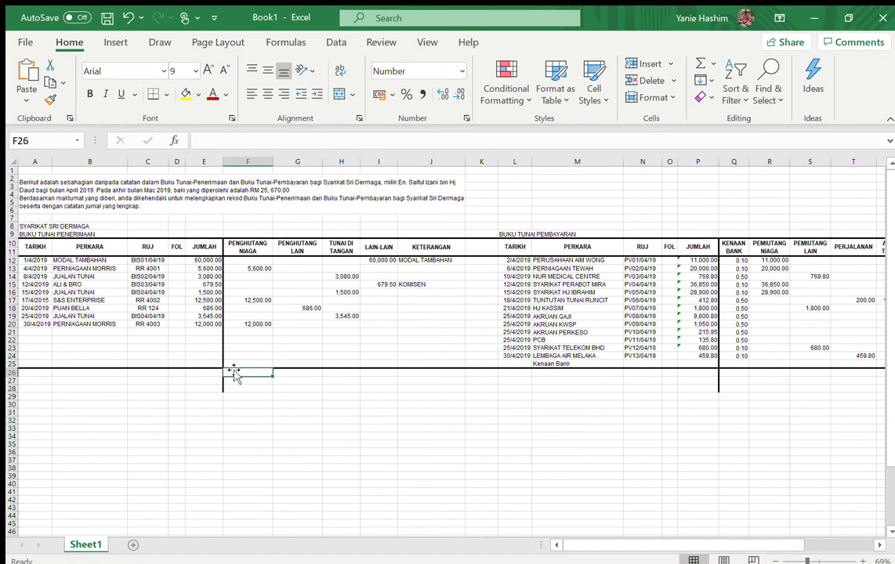
pyautogui.write('=')
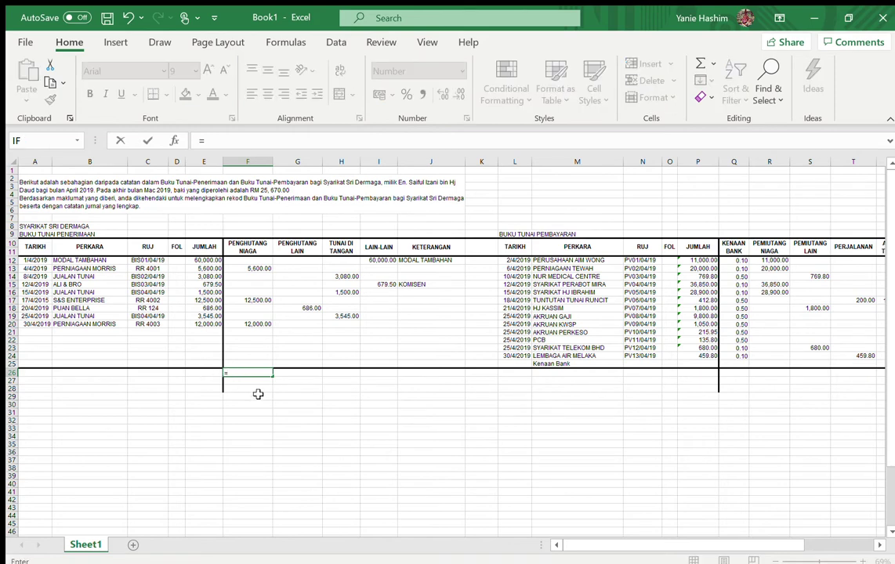
pyautogui.write('SUM(')
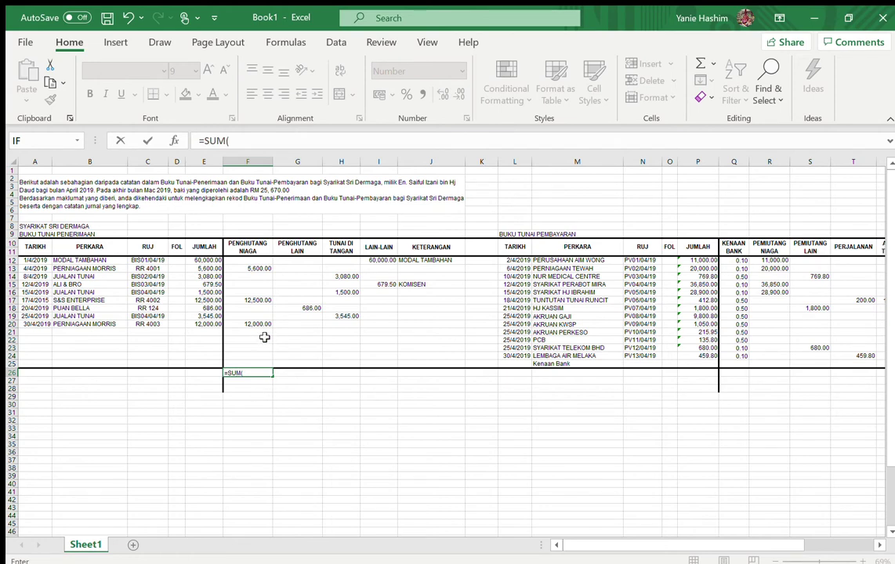
pyautogui.moveTo(254, 258); pyautogui.dragTo(258, 363)
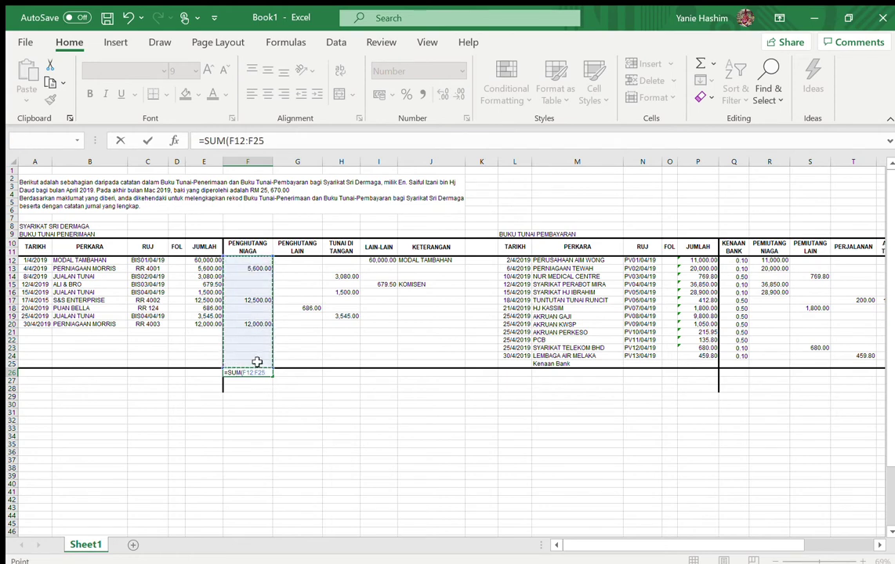
pyautogui.press('Return')
# - Total the PENGHUTANG LAIN column in G26 with a SUM of G12:G24 and fill the formula across to I26
pyautogui.click(282, 371)
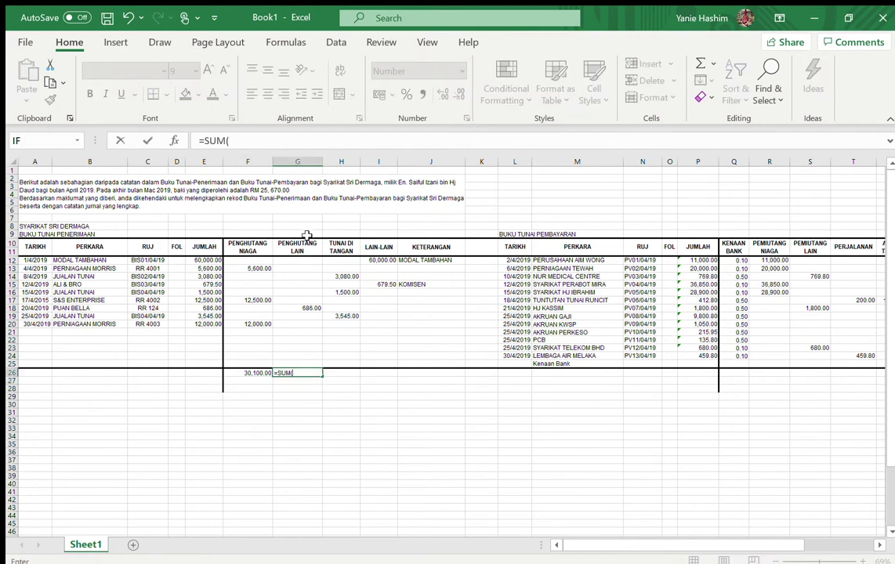
pyautogui.moveTo(299, 261); pyautogui.dragTo(306, 359)
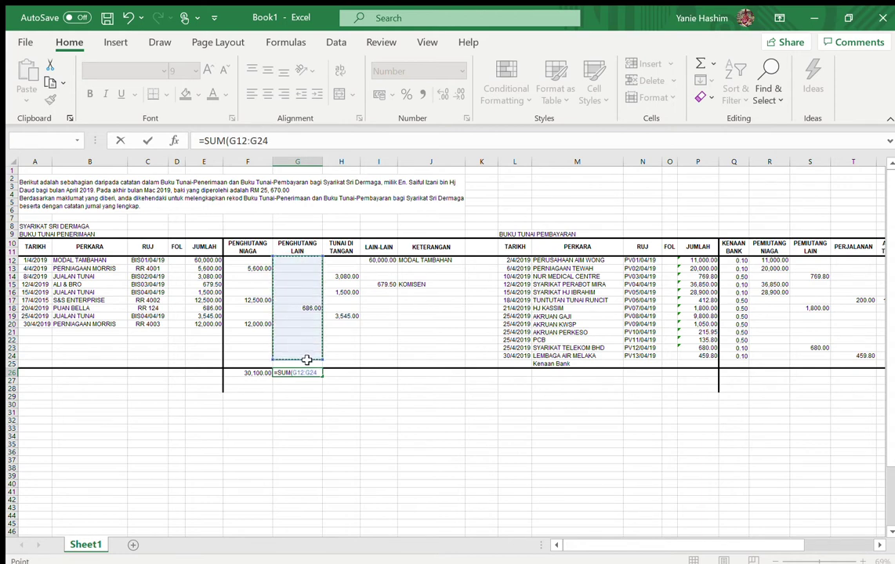
pyautogui.press('Return')
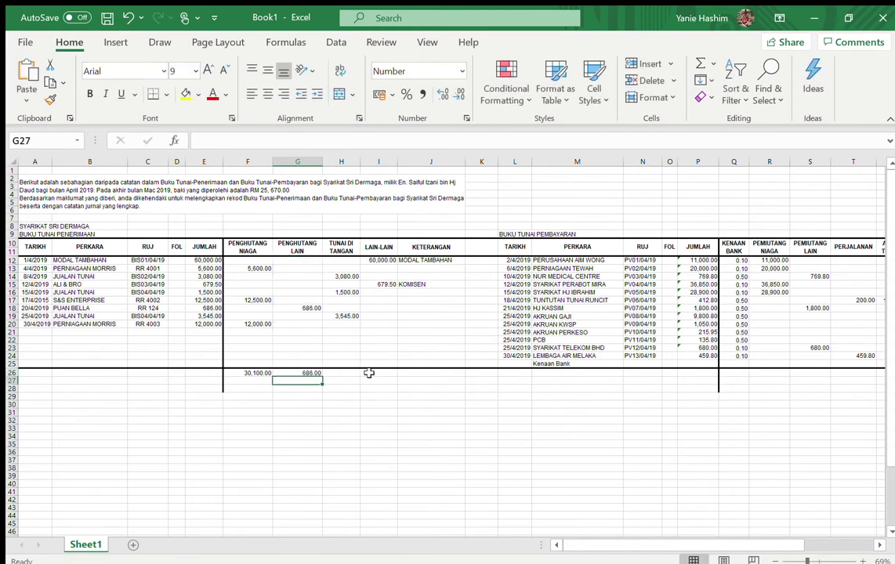
pyautogui.click(319, 373)
pyautogui.moveTo(324, 376); pyautogui.dragTo(387, 377)
# - Total the payments' KENAAN BANK column in cell Q26 with a SUM formula starting at Q12
pyautogui.moveTo(585, 542); pyautogui.dragTo(647, 536)
pyautogui.click(485, 373)
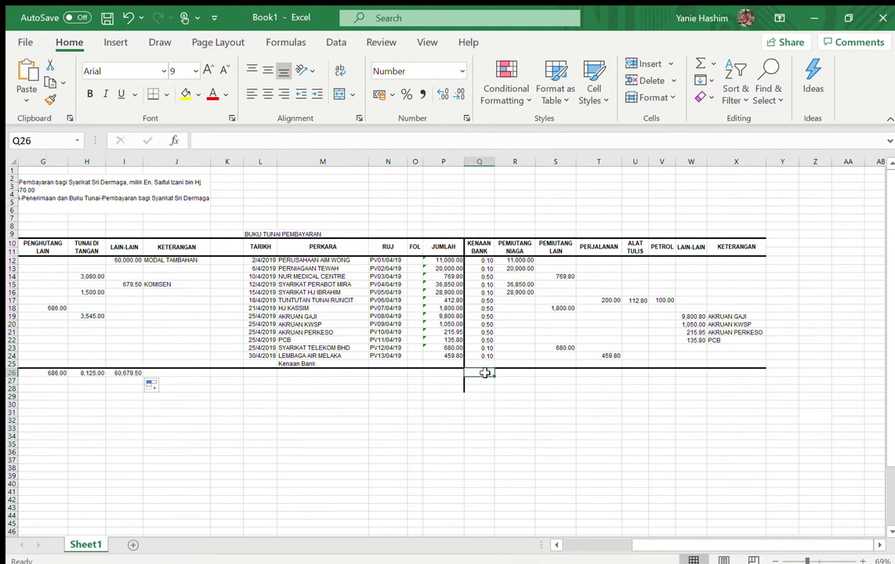
pyautogui.write('=SUM(')
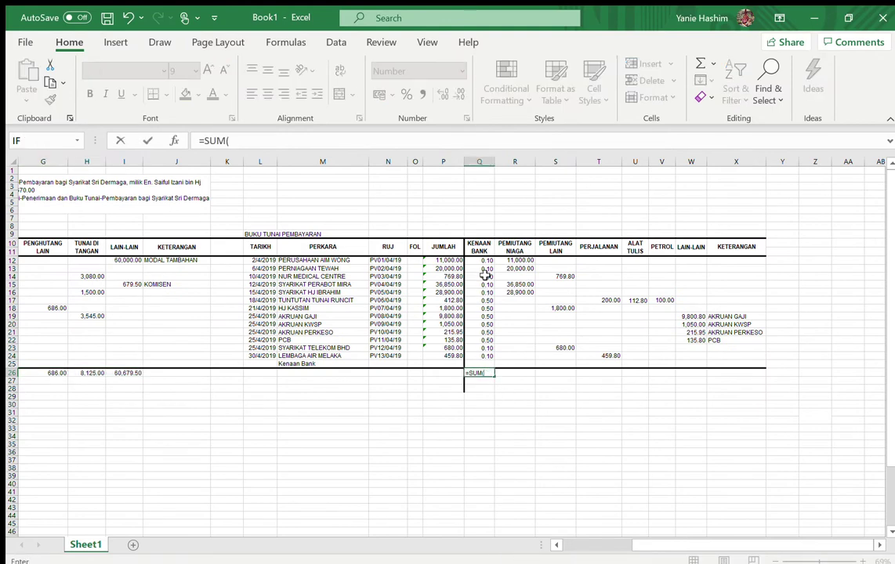
pyautogui.moveTo(485, 263); pyautogui.dragTo(487, 360)
pyautogui.press('Return')
# - Total the PEMIUTANG NIAGA column in R26 with a SUM of R12:R25 and fill the formula across to W26
pyautogui.click(504, 374)
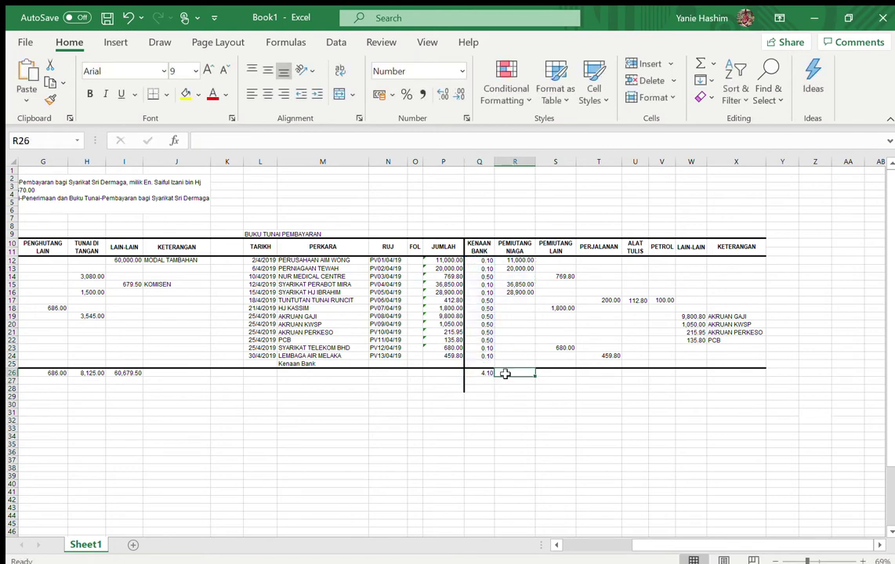
pyautogui.write('=SUM')
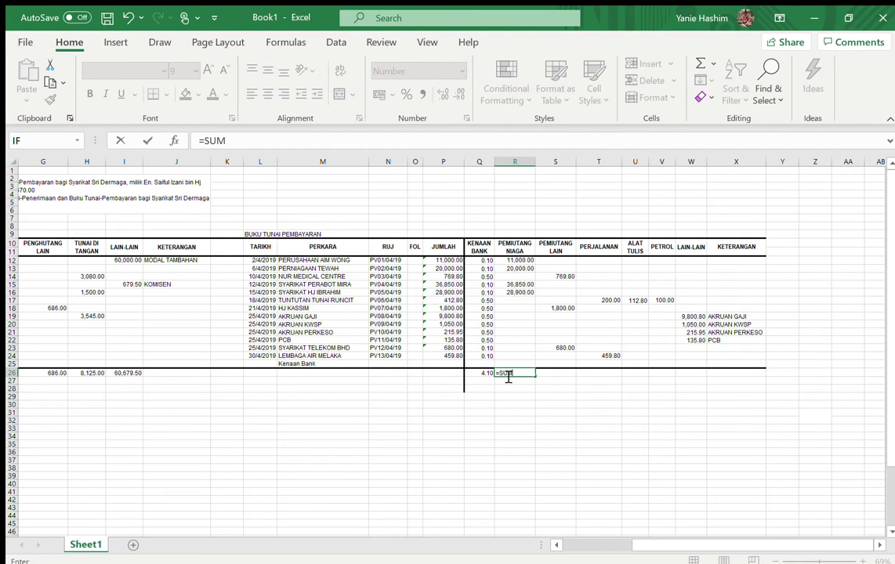
pyautogui.write('(')
pyautogui.moveTo(514, 261); pyautogui.dragTo(527, 361)
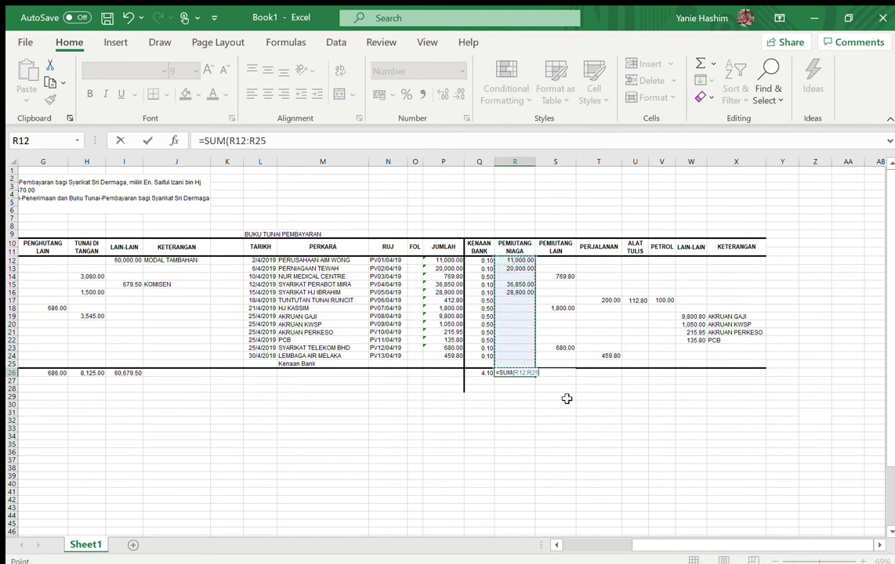
pyautogui.press('Return')
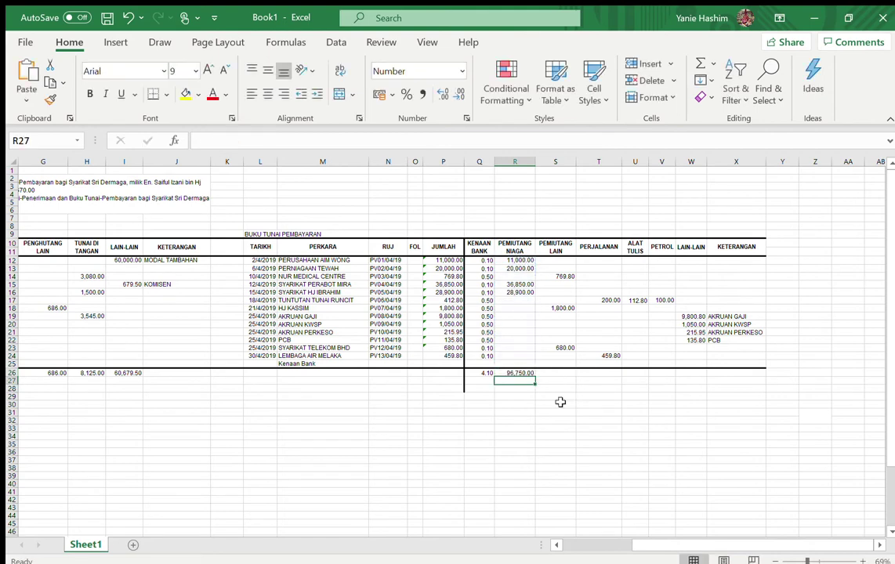
pyautogui.click(533, 375)
pyautogui.moveTo(535, 378); pyautogui.dragTo(706, 376)
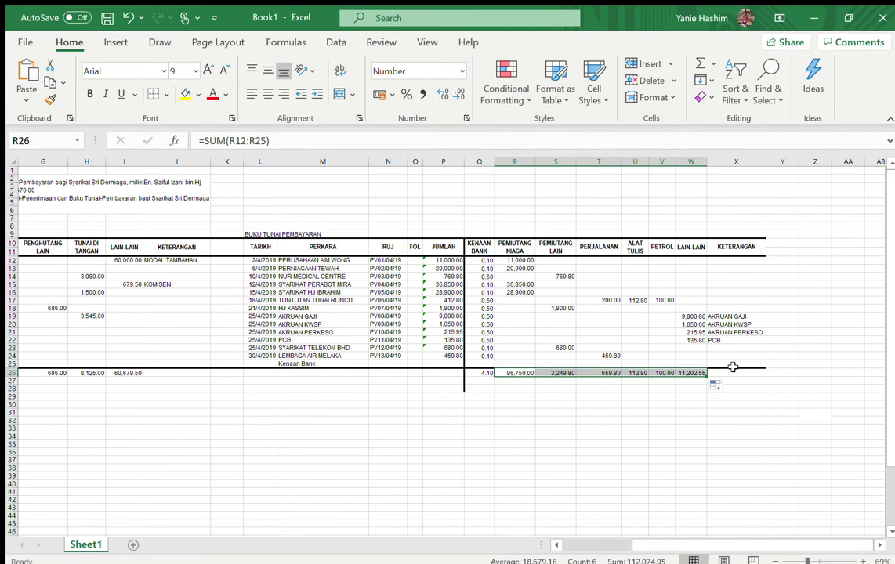
# - Total the receipts' JUMLAH column in cell E26 with a SUM of the analysis totals F26:I26
pyautogui.moveTo(743, 547); pyautogui.dragTo(593, 548)
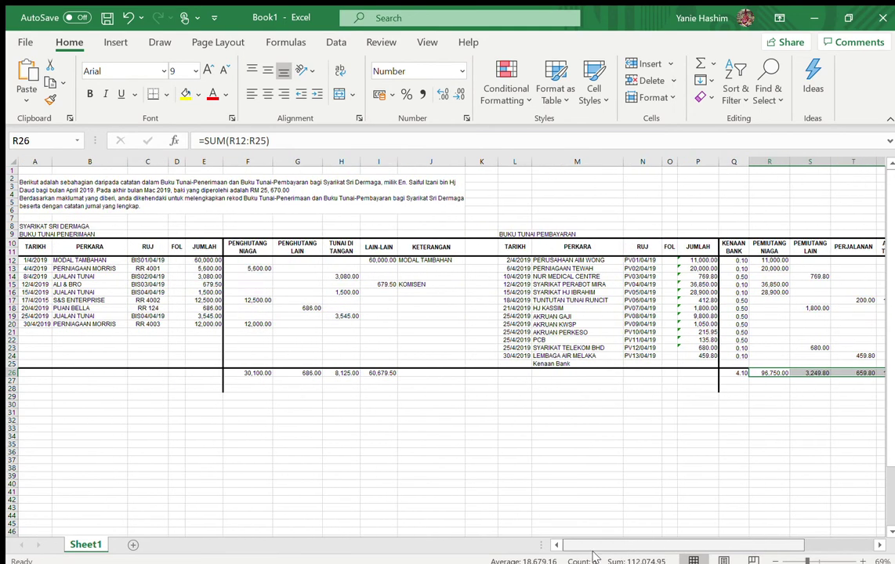
pyautogui.click(196, 372)
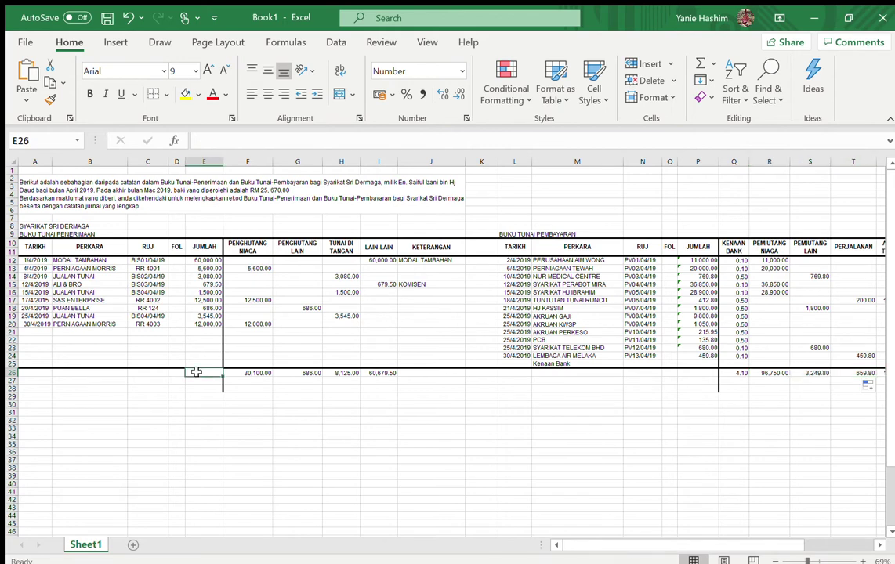
pyautogui.write('=S')
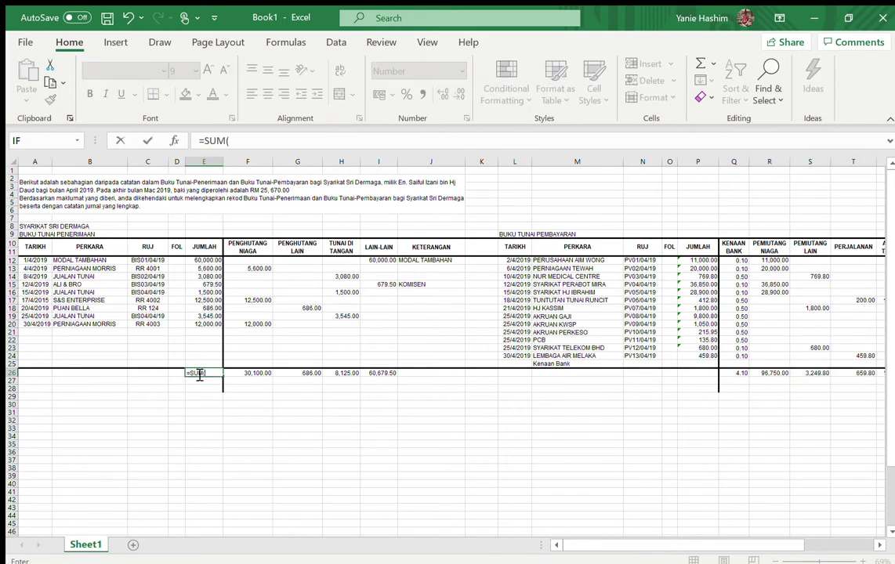
pyautogui.write('UM(')
pyautogui.moveTo(239, 371); pyautogui.dragTo(371, 371)
pyautogui.press('Return')
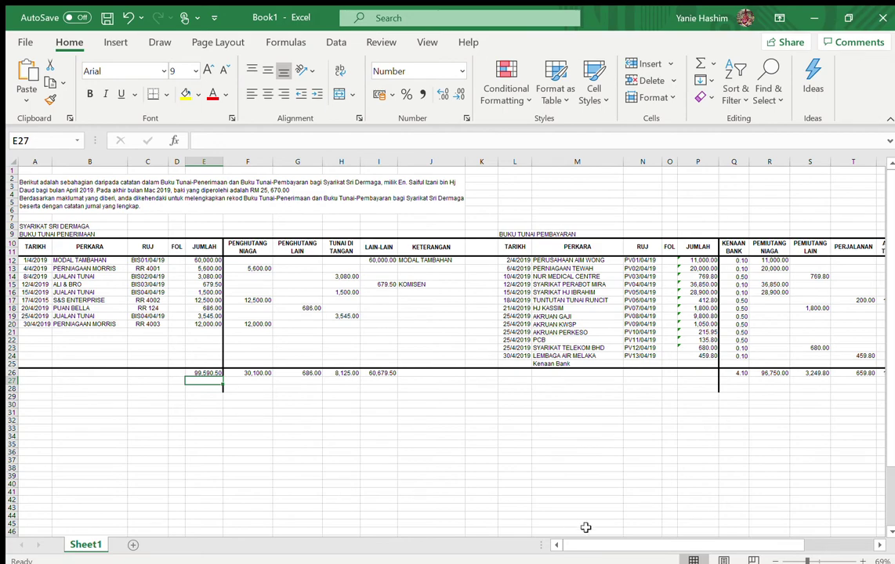
# - Total the payments' JUMLAH column in cell P26 with a SUM of P12:P25
pyautogui.moveTo(580, 551); pyautogui.dragTo(636, 548)
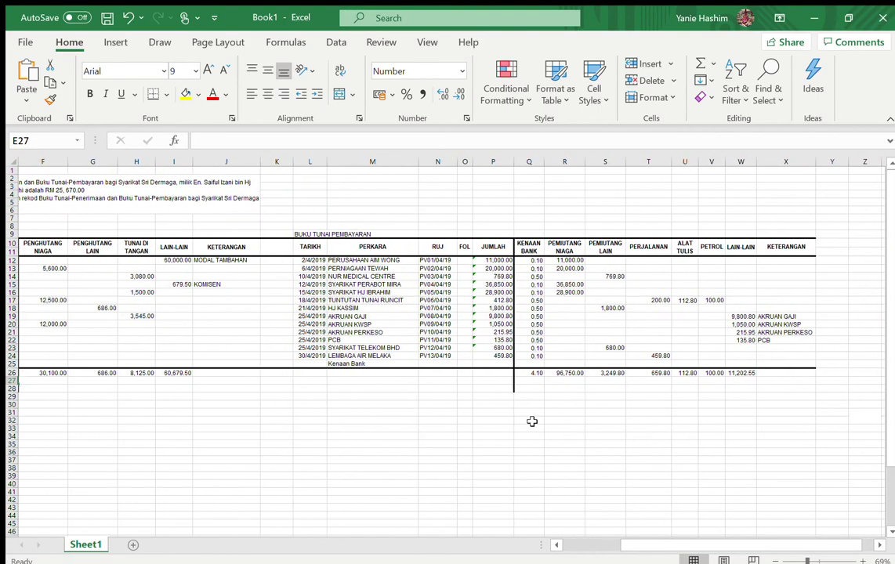
pyautogui.click(500, 373)
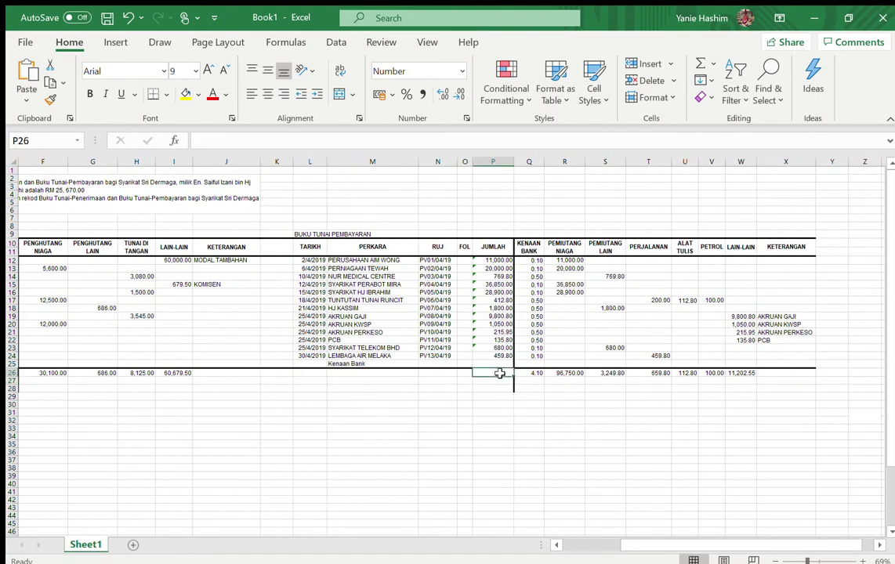
pyautogui.write('=SUM(')
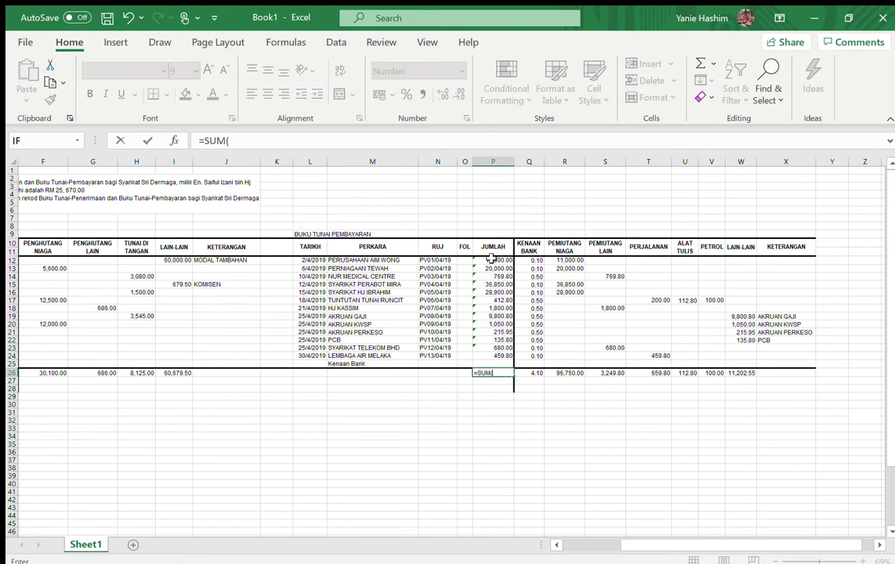
pyautogui.moveTo(492, 259); pyautogui.dragTo(500, 361)
pyautogui.press('Return')
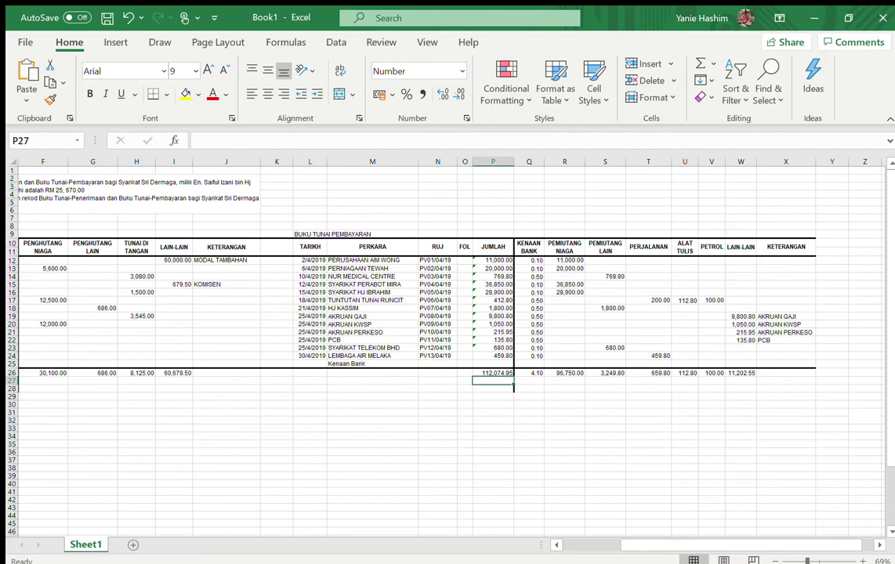
# - Fill in the Kenaan Bank amount in cell P25 with a SUM of the bank charges in Q12:Q24
pyautogui.keyDown('ctrl'); pyautogui.scroll(5, 514, 385); pyautogui.keyUp('ctrl')
pyautogui.keyDown('ctrl'); pyautogui.scroll(-1, 497, 357); pyautogui.keyUp('ctrl')
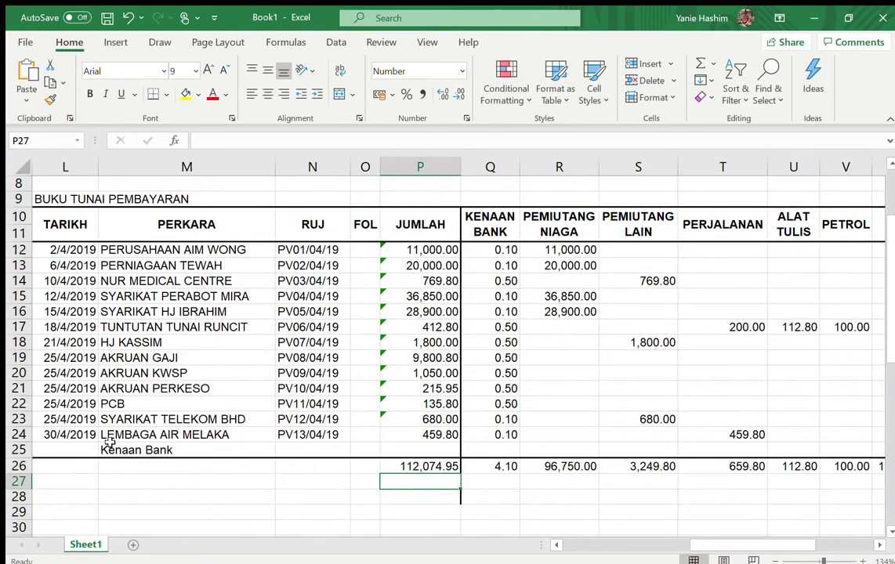
pyautogui.click(110, 451)
pyautogui.press('Right')
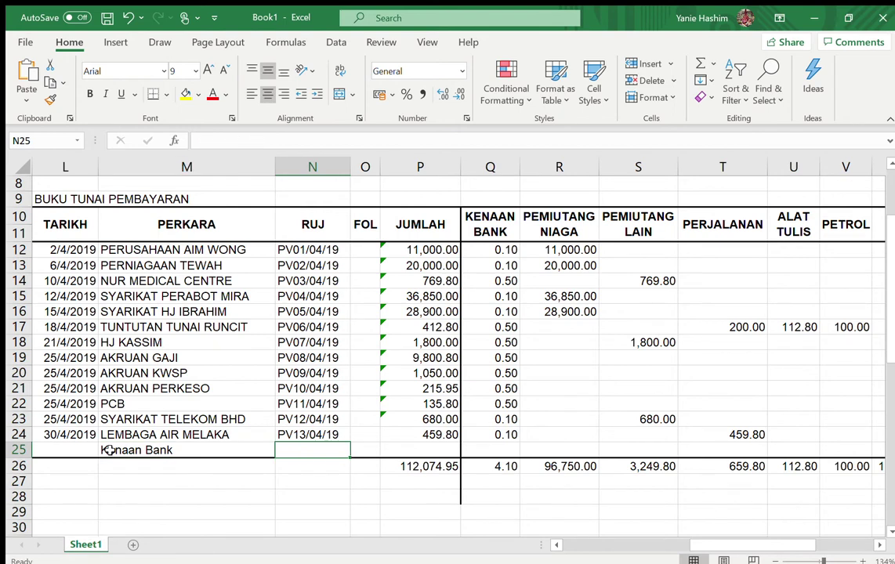
pyautogui.press('Right')
pyautogui.press('Right')
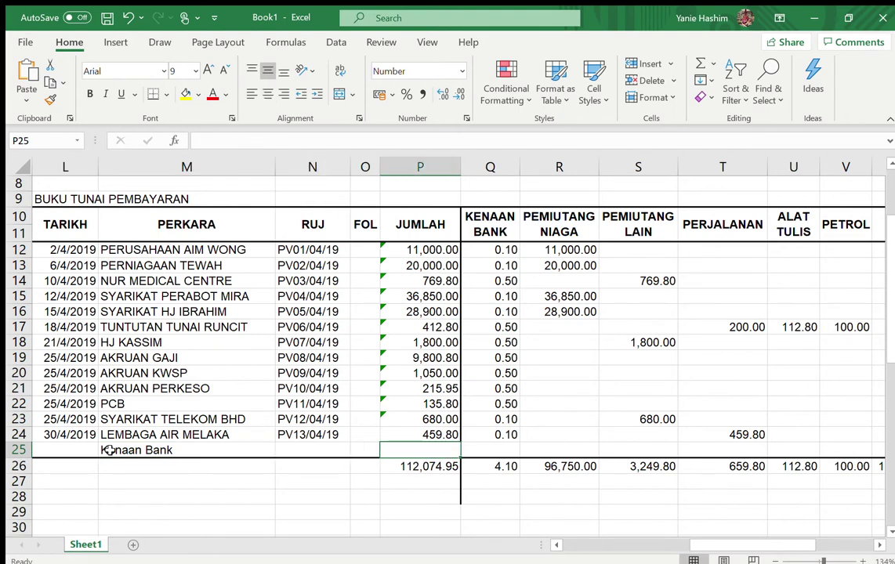
pyautogui.write('=SUM(')
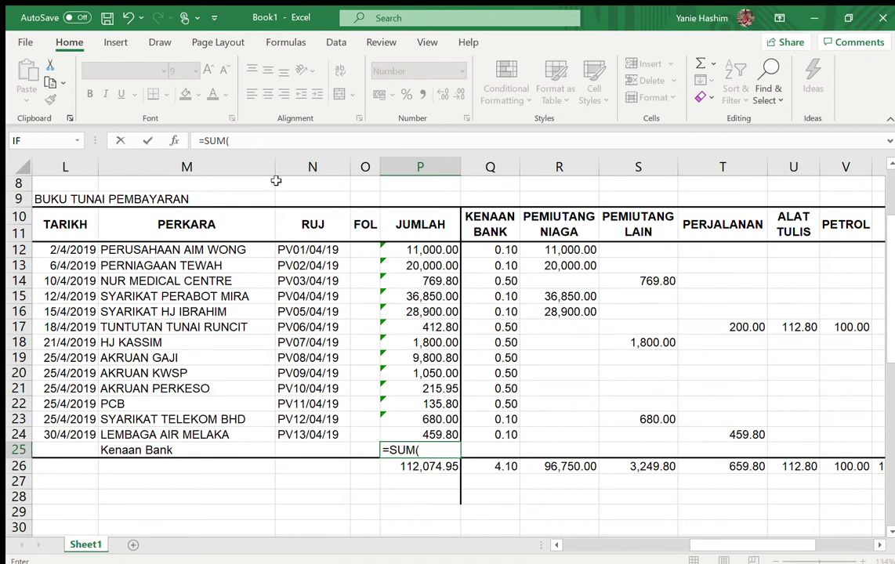
pyautogui.click(492, 251)
pyautogui.moveTo(491, 251); pyautogui.dragTo(504, 433)
pyautogui.press('Return')
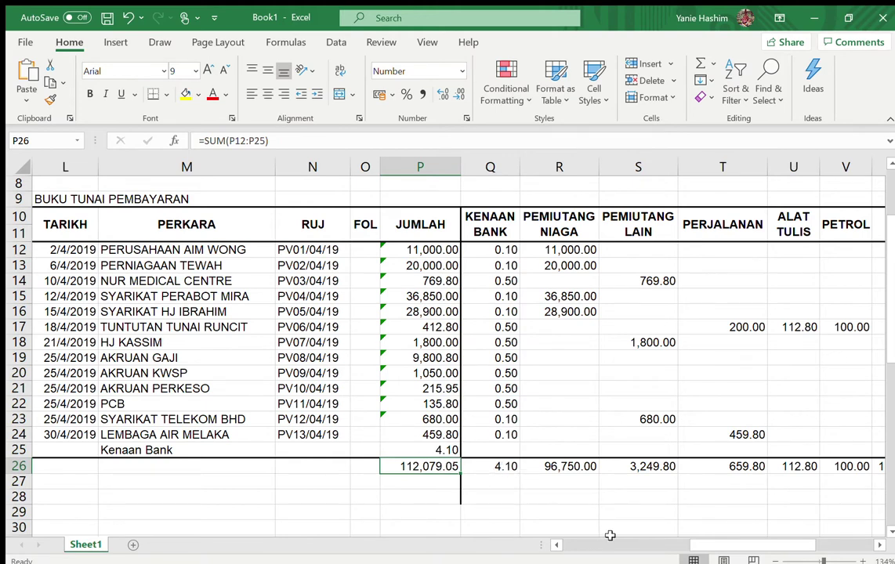
# - Cross-check the payments total with a temporary SUM of Q26:W26 in cell P27, and clear that cell again
pyautogui.moveTo(713, 536); pyautogui.dragTo(739, 542)
pyautogui.click(182, 484)
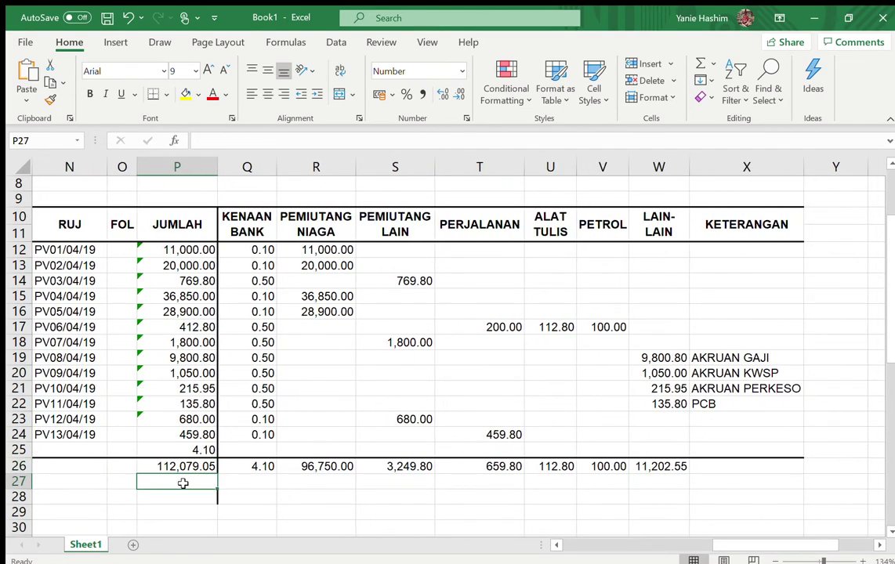
pyautogui.write('=SUM(')
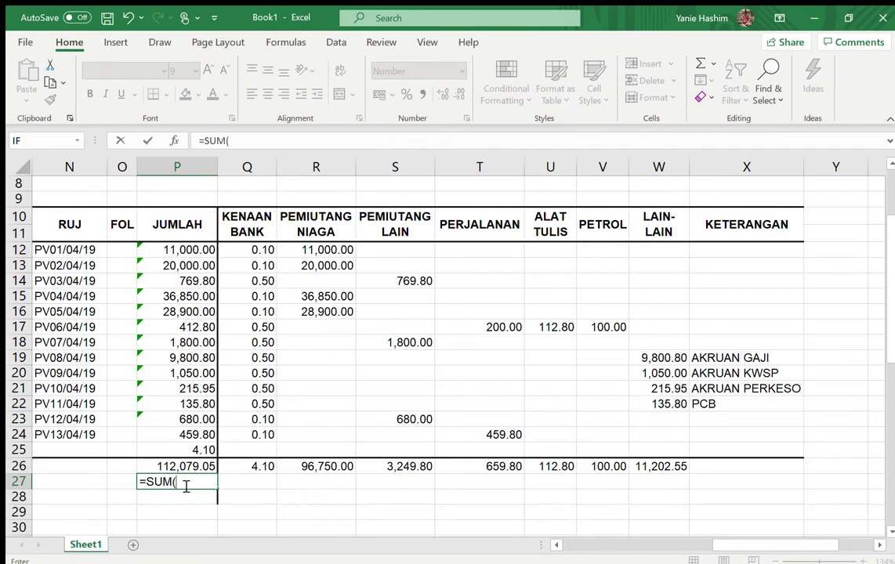
pyautogui.moveTo(263, 464); pyautogui.dragTo(652, 468)
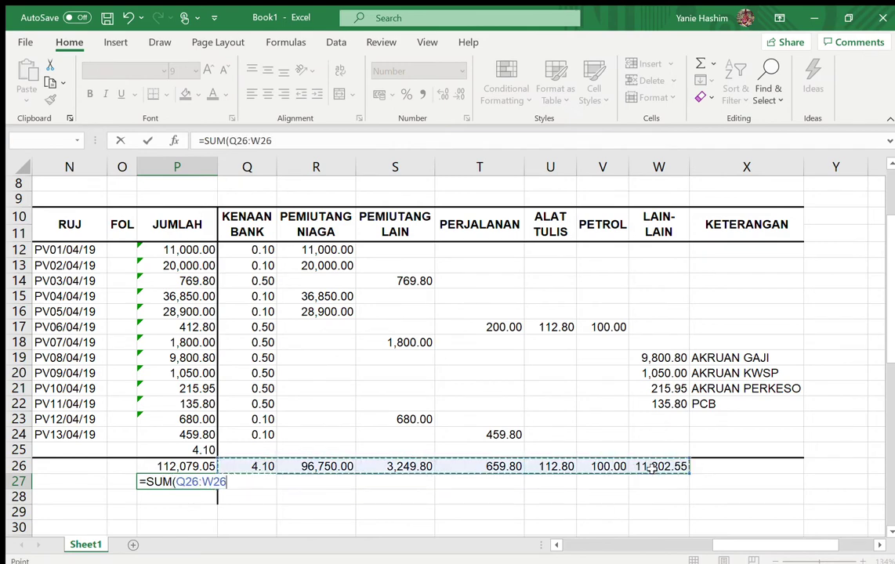
pyautogui.press('Return')
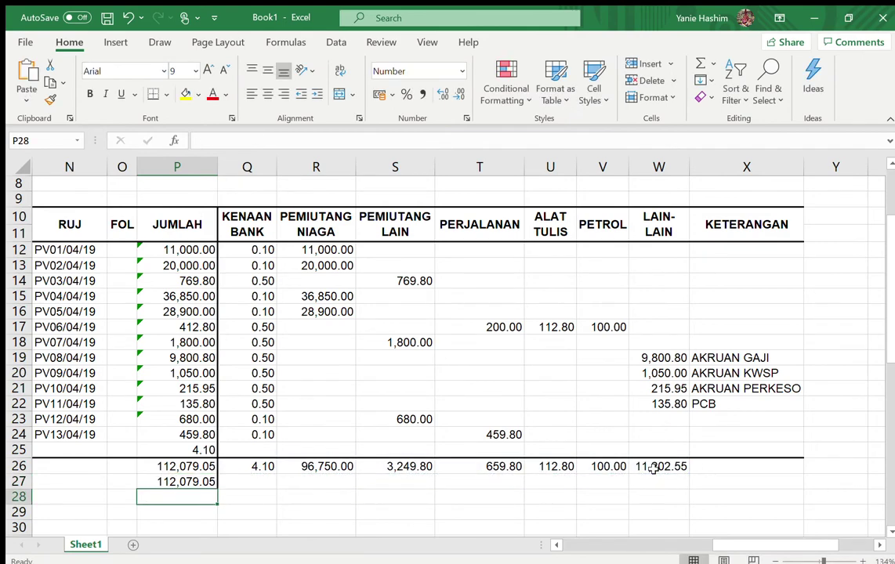
pyautogui.click(178, 481)
pyautogui.press('Delete')
# - Rule off the receipts' analysis totals in F26:I26 with a double bottom border
pyautogui.keyDown('ctrl'); pyautogui.scroll(-5, 177, 482); pyautogui.keyUp('ctrl')
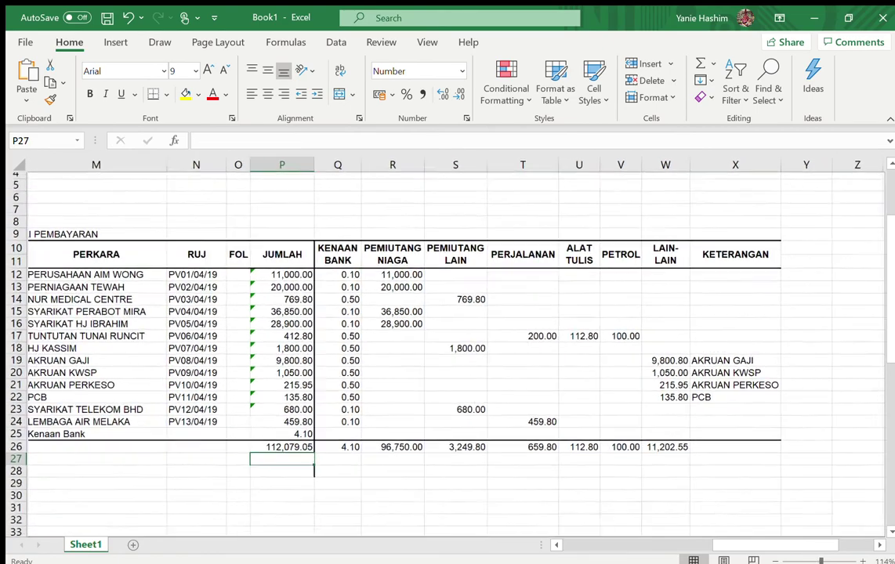
pyautogui.keyDown('ctrl'); pyautogui.scroll(5, 178, 482); pyautogui.keyUp('ctrl')
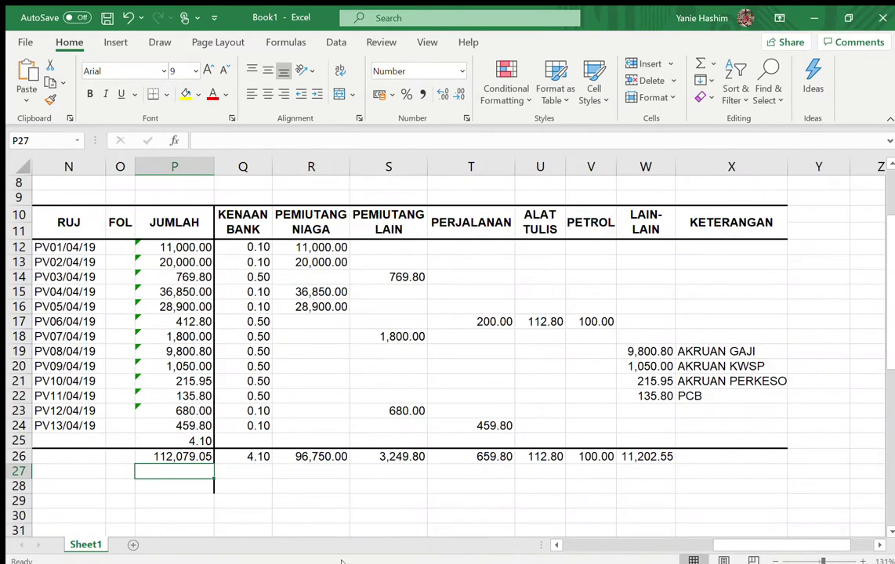
pyautogui.hscroll(-5, 470, 353)
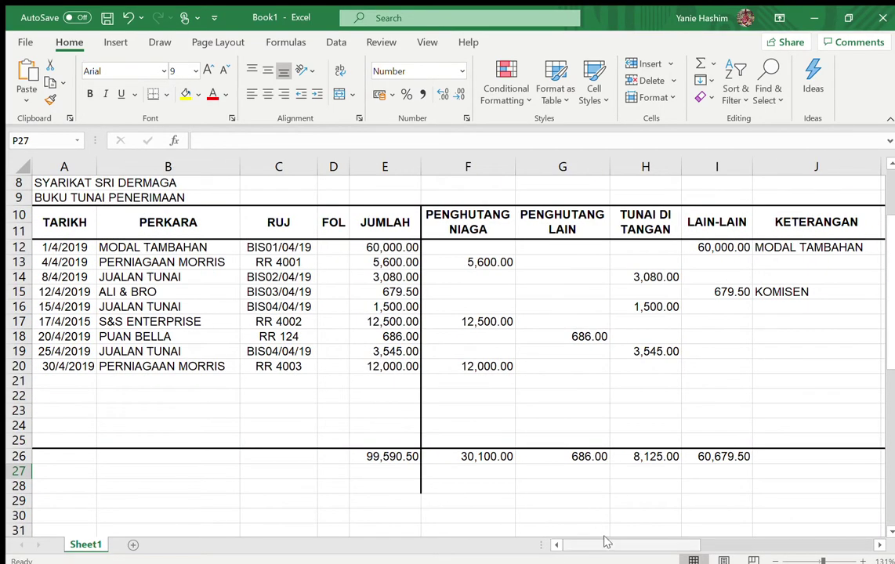
pyautogui.keyDown('ctrl'); pyautogui.scroll(-1, 470, 438); pyautogui.keyUp('ctrl')
pyautogui.moveTo(417, 452); pyautogui.dragTo(642, 453)
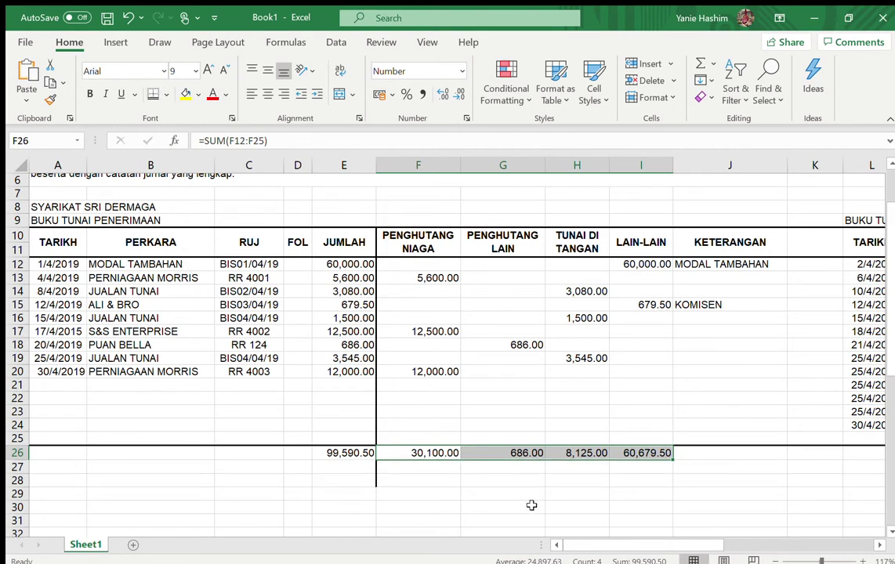
pyautogui.click(416, 358)
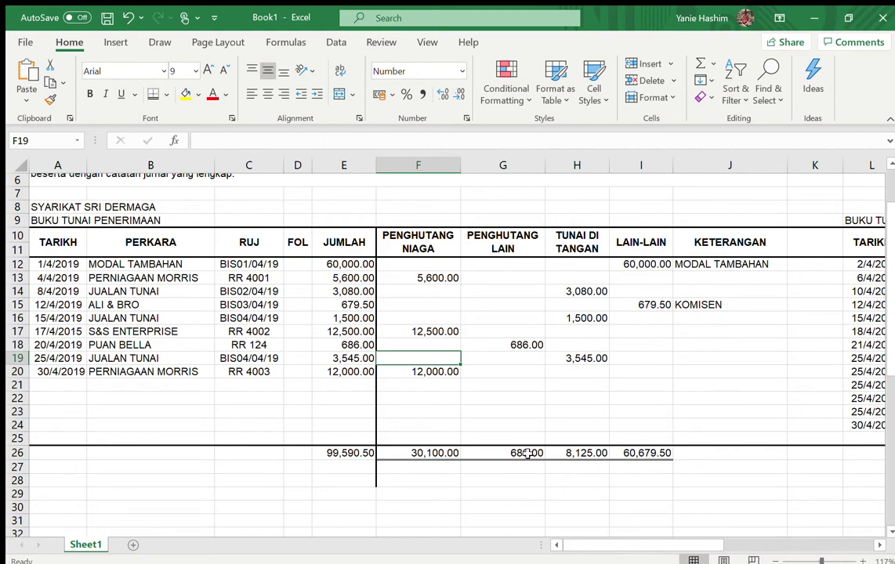
# - Apply the same double bottom border to the payments' analysis totals in Q26:W26
pyautogui.moveTo(682, 546); pyautogui.dragTo(807, 543)
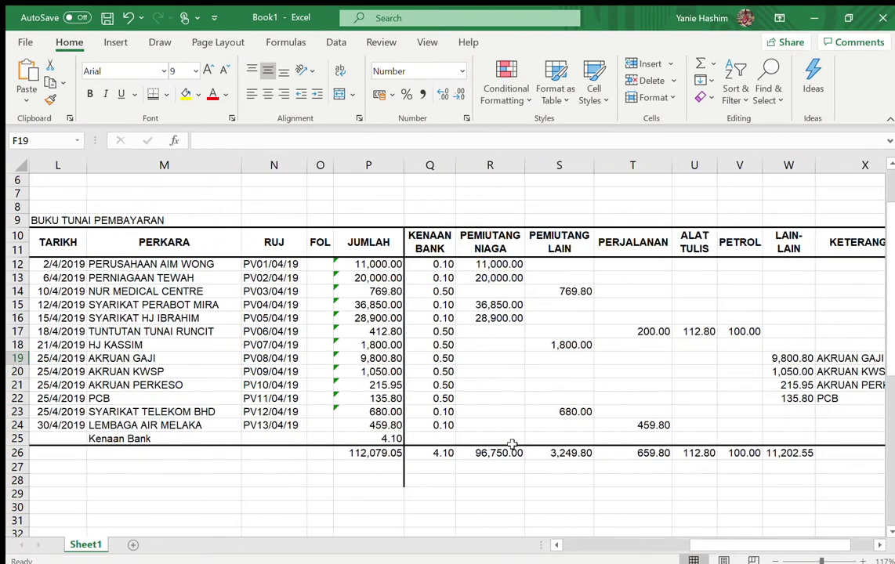
pyautogui.moveTo(425, 453); pyautogui.dragTo(809, 454)
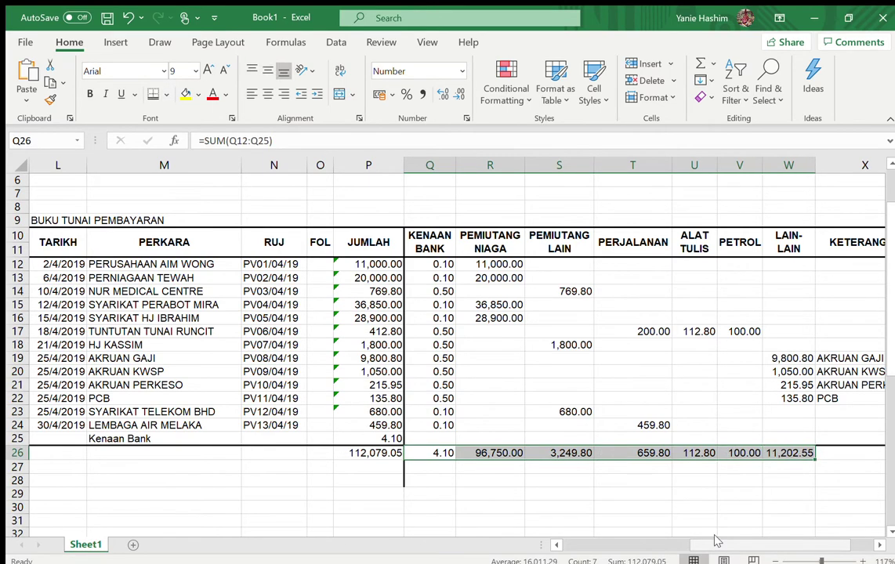
pyautogui.click(629, 480)
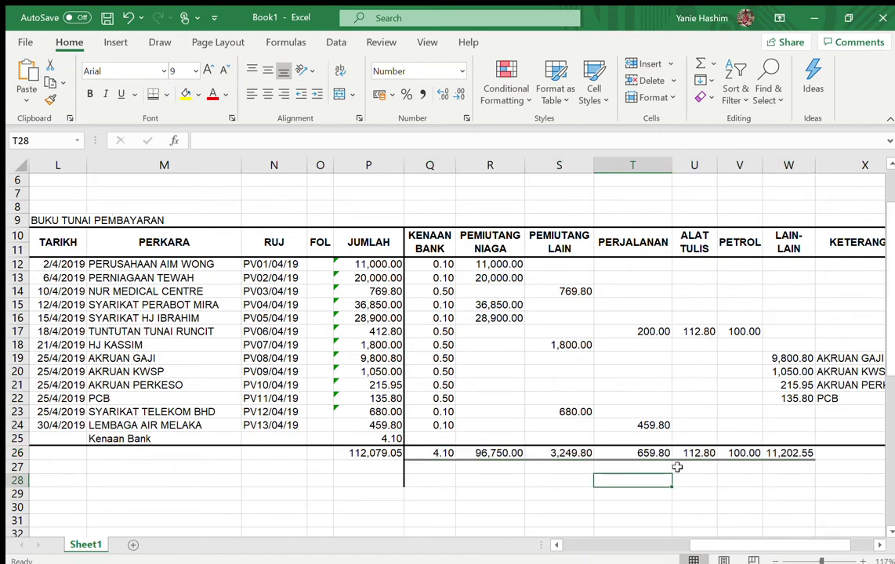
# - Label the receipts' total row in cell B26 as JUMLAH PENERIMAAN
pyautogui.moveTo(759, 543); pyautogui.dragTo(645, 544)
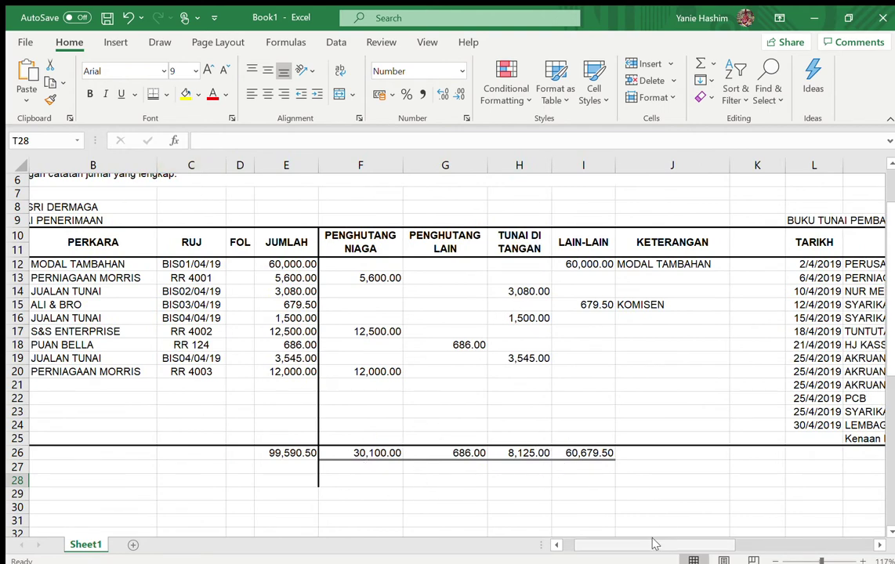
pyautogui.hscroll(-2, 530, 486)
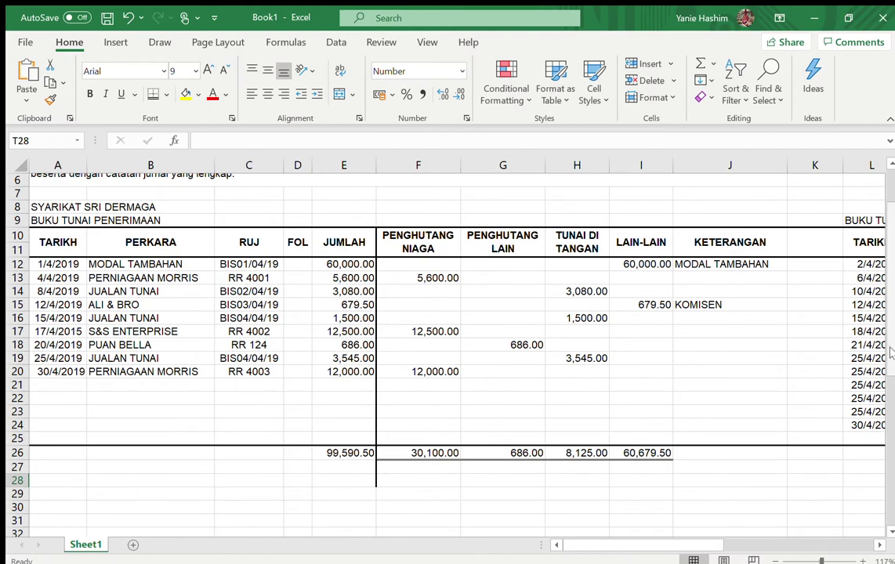
pyautogui.scroll(2, 796, 318)
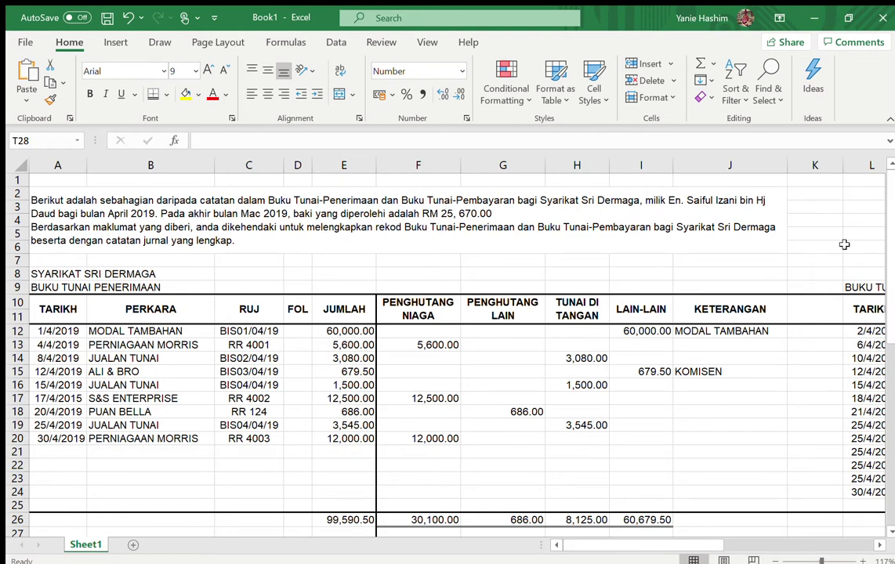
pyautogui.scroll(-3, 888, 235)
pyautogui.scroll(-1, 891, 294)
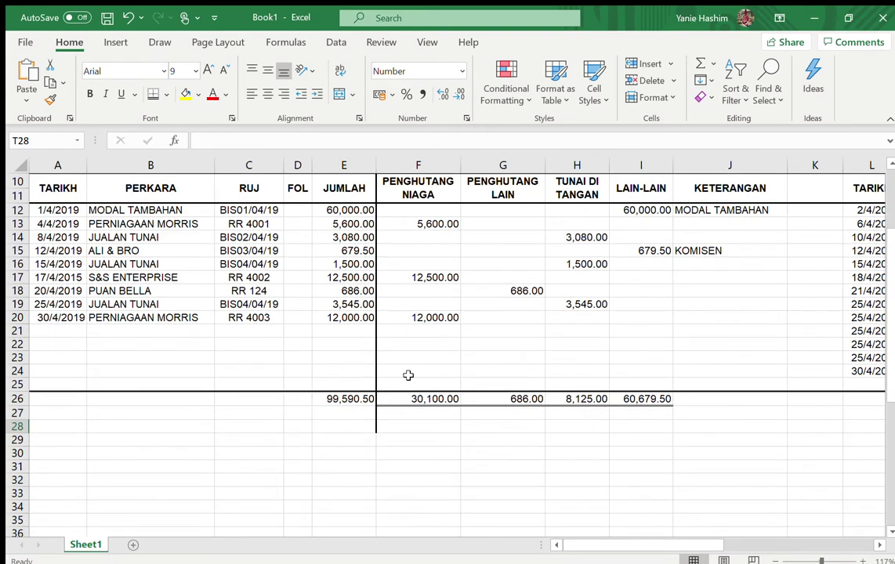
pyautogui.click(167, 400)
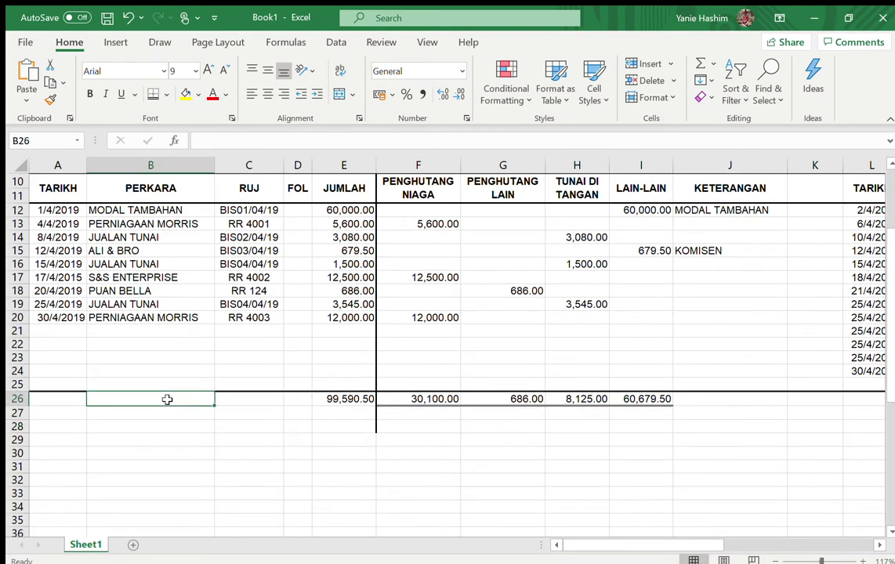
pyautogui.write('JUM;AH')
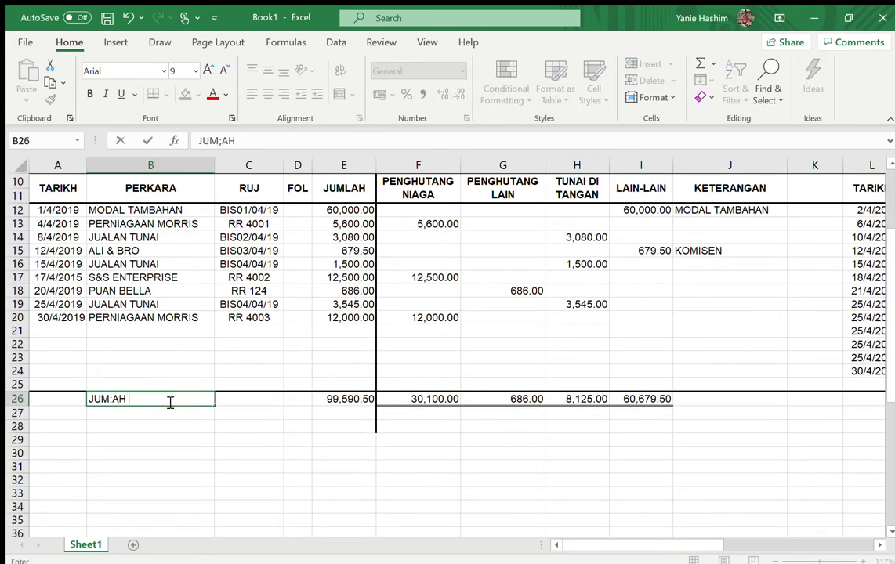
pyautogui.write(' PENERIMAAN')
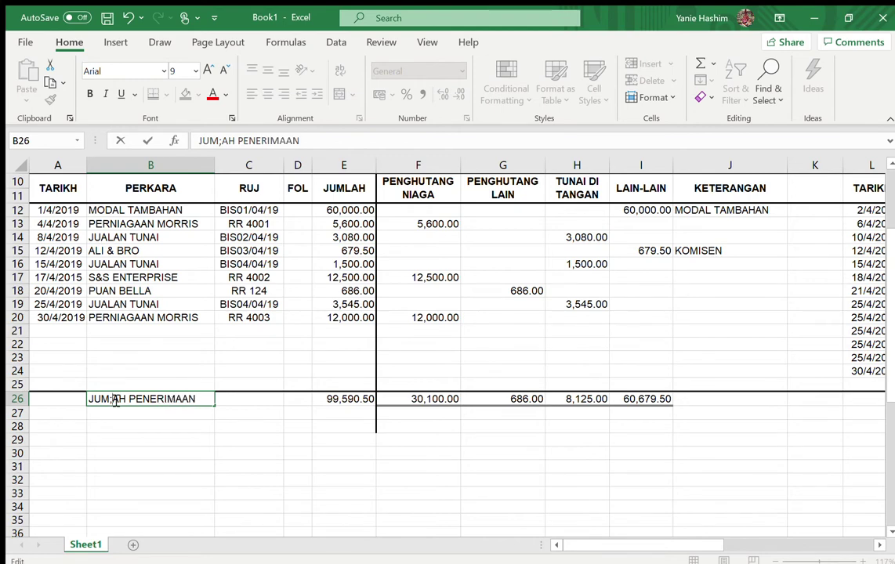
pyautogui.click(113, 400)
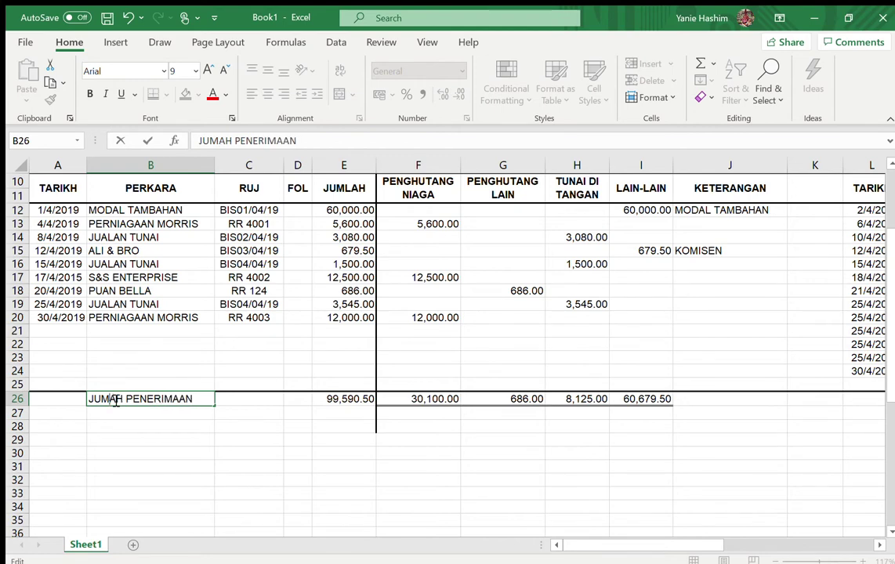
pyautogui.press('BackSpace')
pyautogui.write('L')
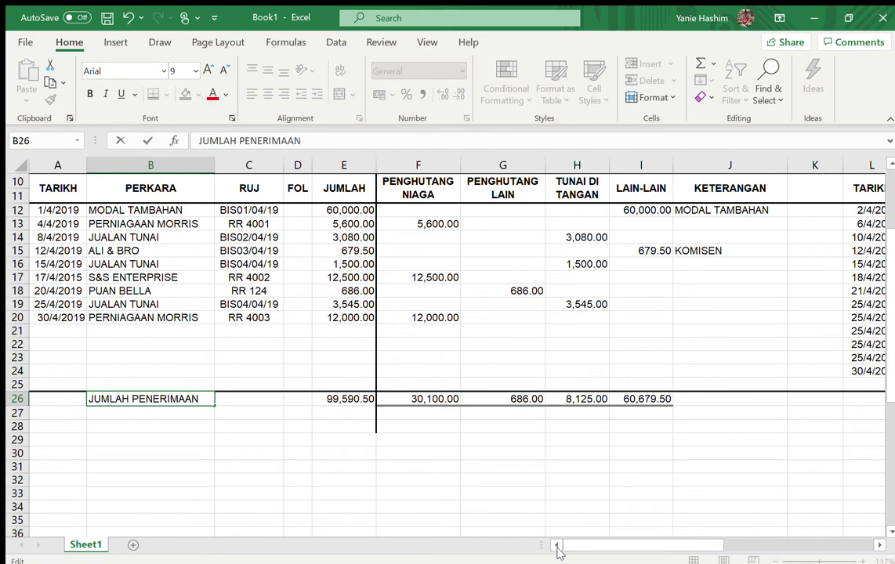
pyautogui.moveTo(569, 548); pyautogui.dragTo(685, 540)
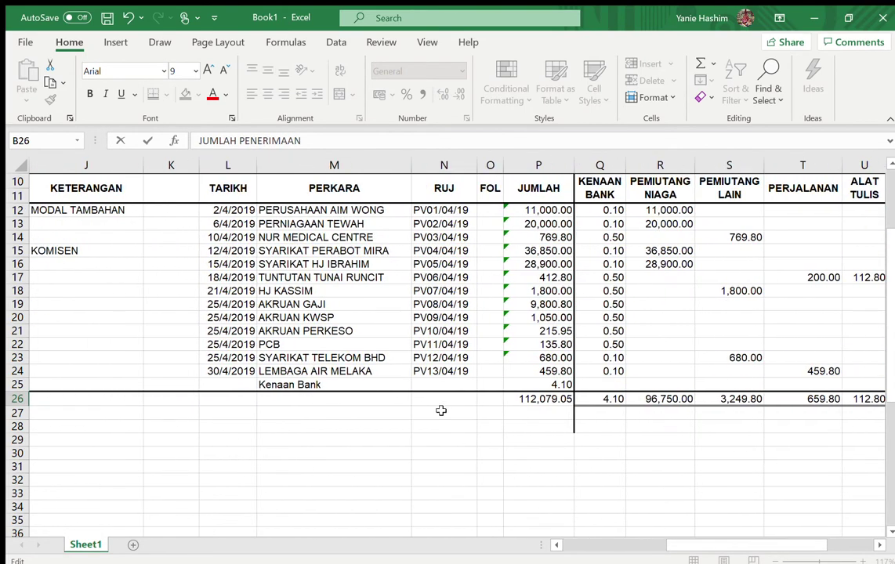
# - Label the payments' total row in cell M26 as JUMLAH PEMBAYARAN
pyautogui.click(342, 398)
pyautogui.write('JU')
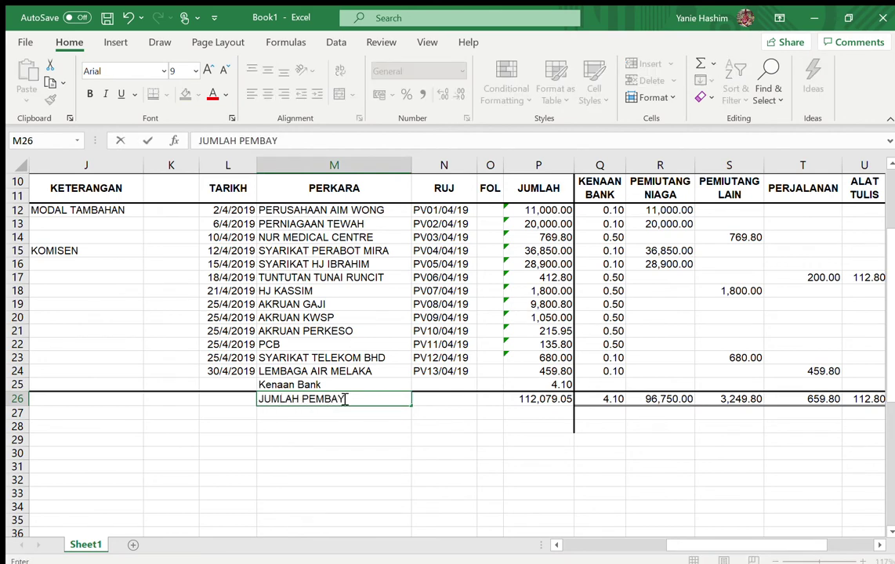
pyautogui.write('MLAH PEMBAYARAN')
pyautogui.click(372, 449)
# - Label the row below the receipts total in cell B27 as BAKI AWAL
pyautogui.moveTo(698, 544); pyautogui.dragTo(629, 545)
pyautogui.hscroll(-3, 639, 492)
pyautogui.scroll(3, 879, 248)
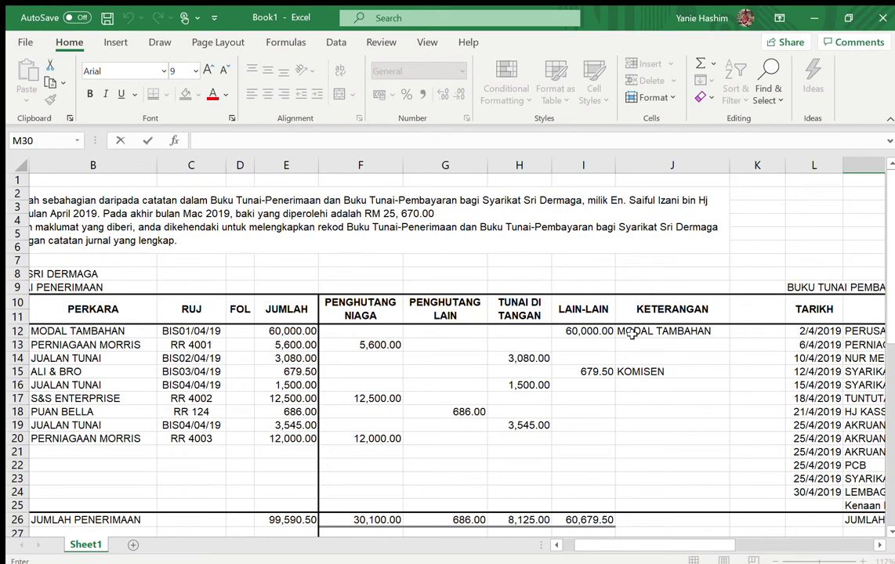
pyautogui.scroll(-6, 892, 436)
pyautogui.scroll(5, 892, 436)
pyautogui.scroll(-1, 885, 351)
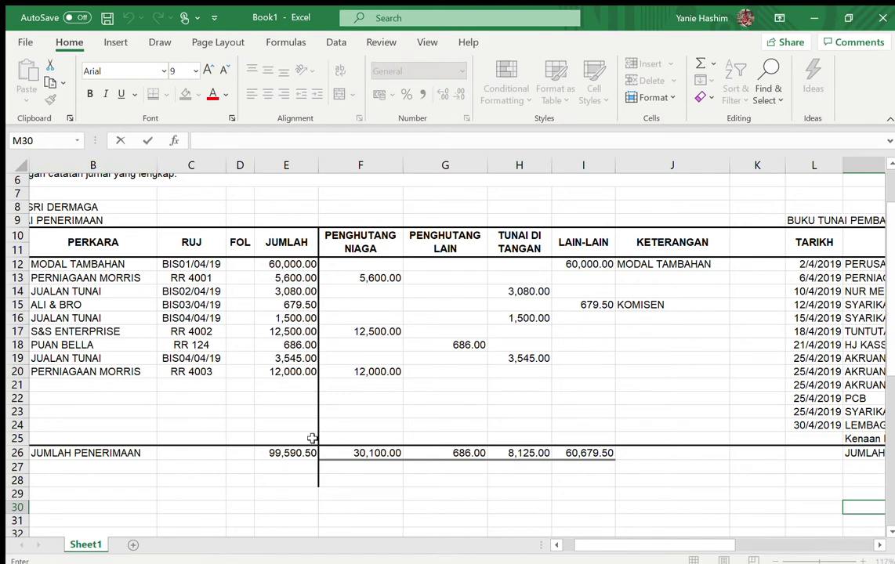
pyautogui.click(119, 479)
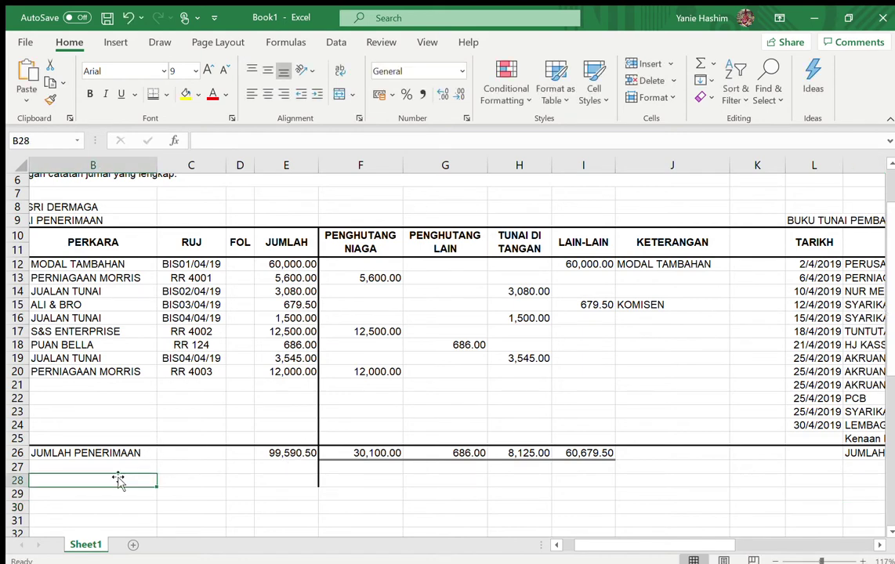
pyautogui.press('Up')
pyautogui.write('BAKI AWA')
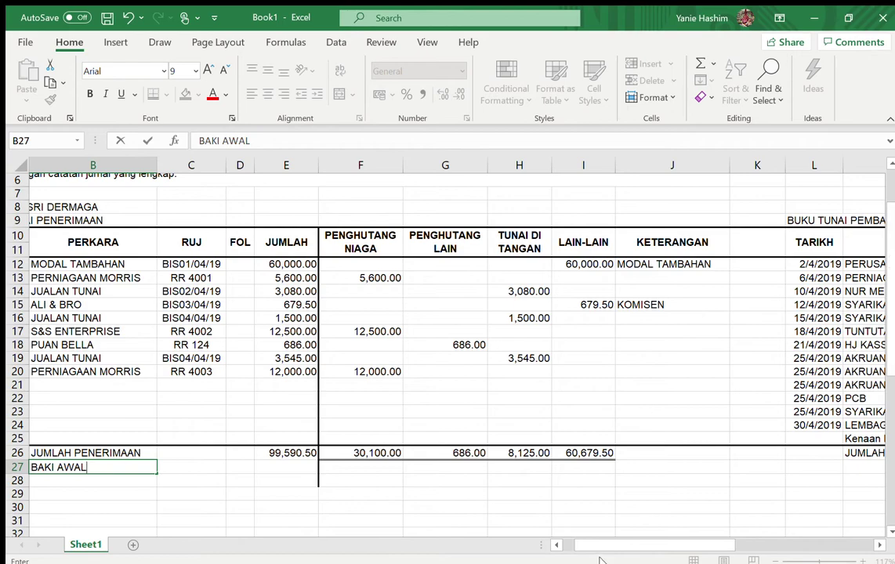
# - Enter the end-of-March balance of 25670 from the question text as the opening balance in E27
pyautogui.moveTo(594, 549); pyautogui.dragTo(575, 549)
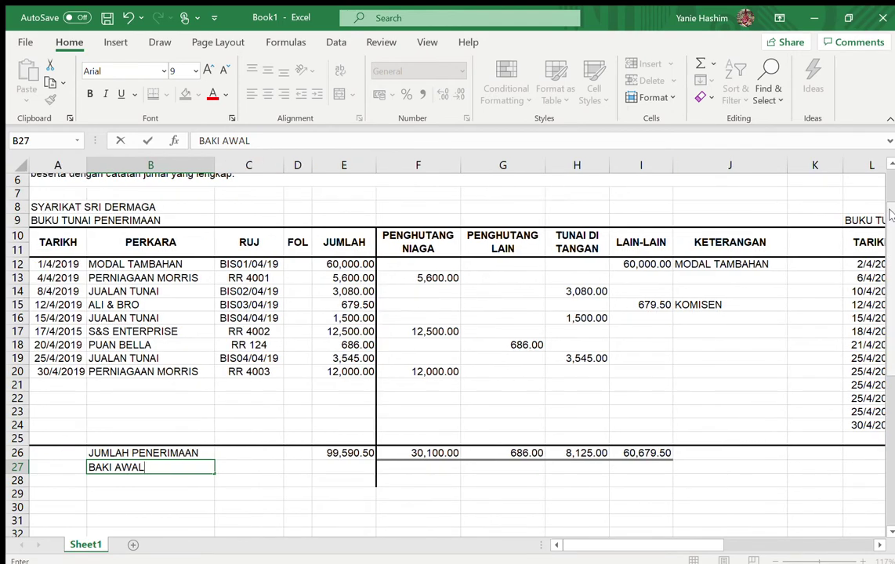
pyautogui.moveTo(891, 213); pyautogui.dragTo(891, 203)
pyautogui.scroll(1, 891, 204)
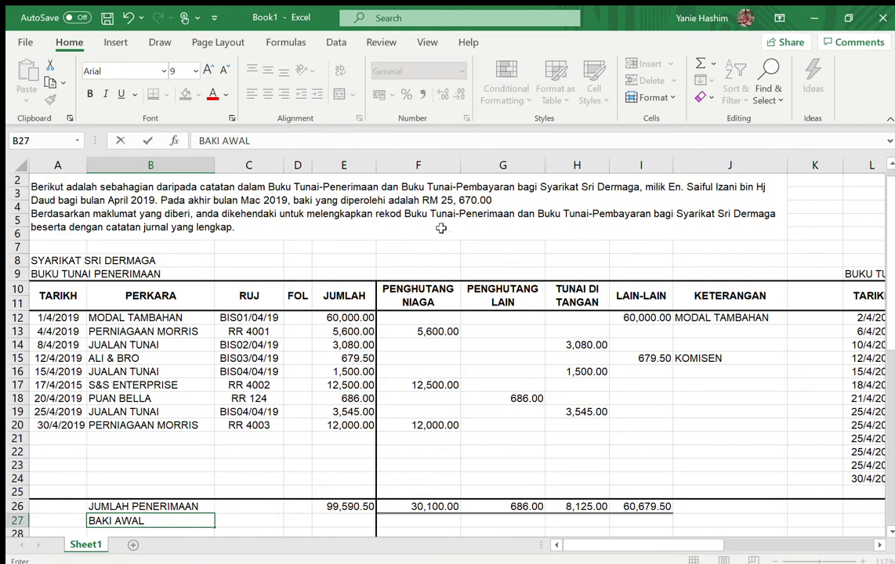
pyautogui.click(337, 519)
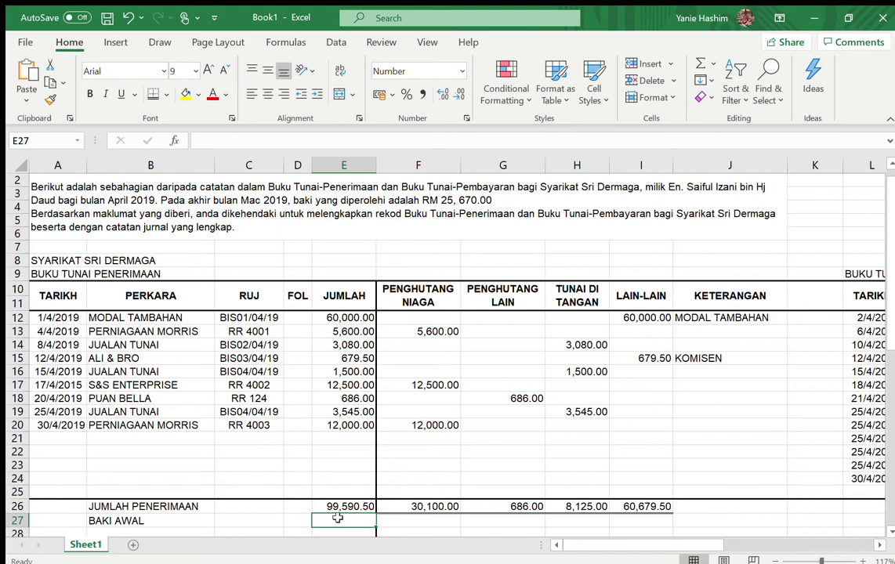
pyautogui.write('25670')
pyautogui.press('Return')
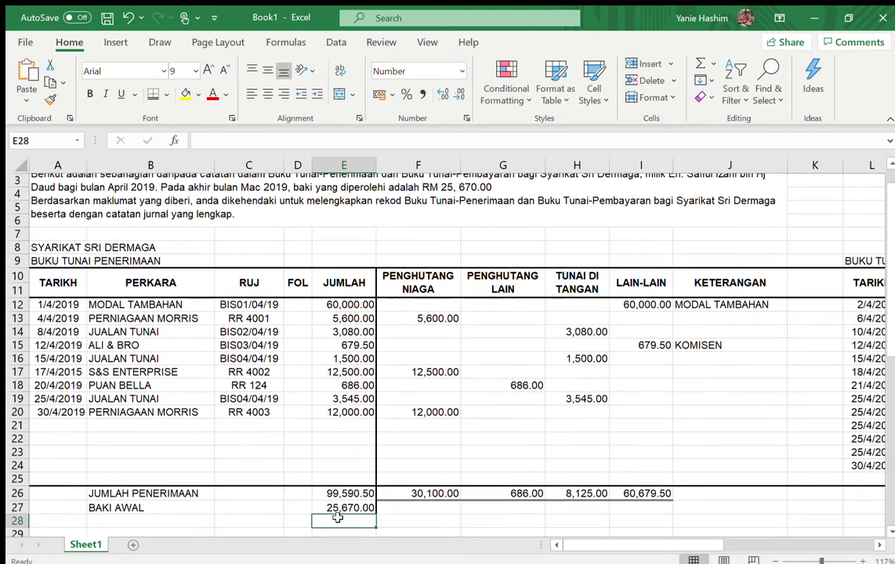
# - Label cell B28 in the receipts book as JUMLAH, discarding the autocompleted remainder
pyautogui.click(94, 518)
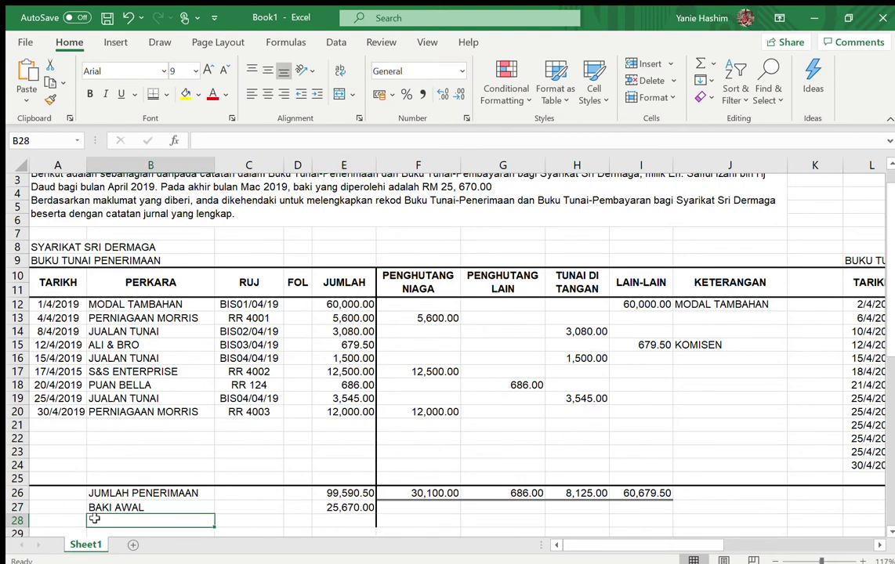
pyautogui.write('JUMLA')
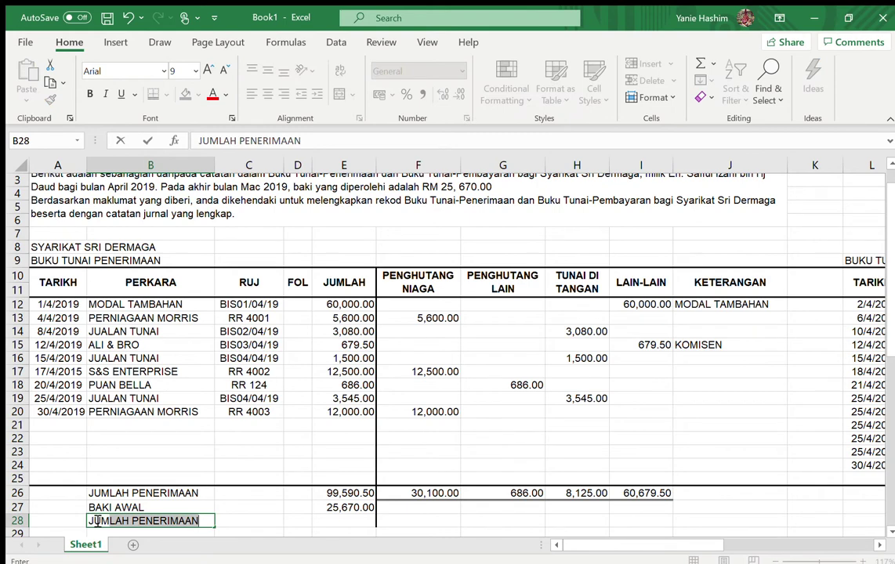
pyautogui.write('H')
pyautogui.press('Delete')
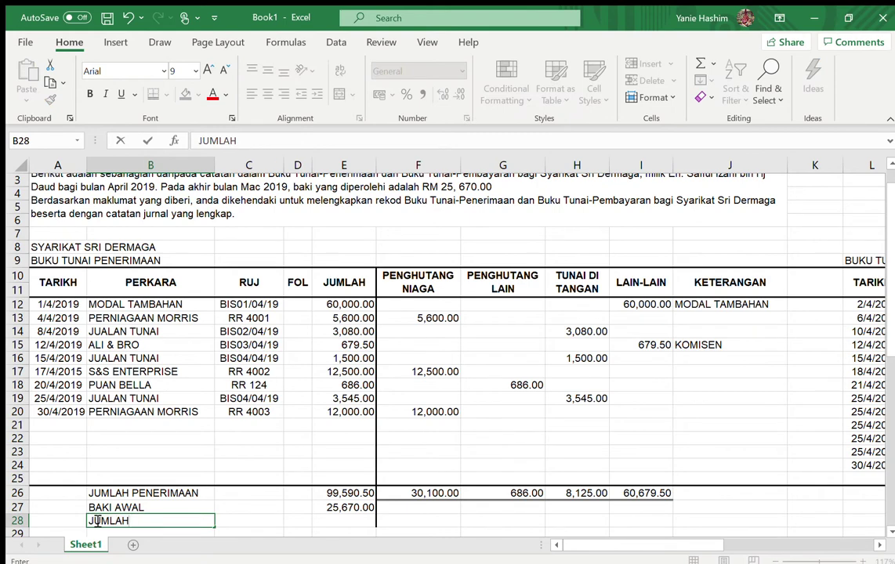
# - Add the receipts total and opening balance in E28 with =SUM(E26:E27), ruled off with a top and double bottom border
pyautogui.click(321, 518)
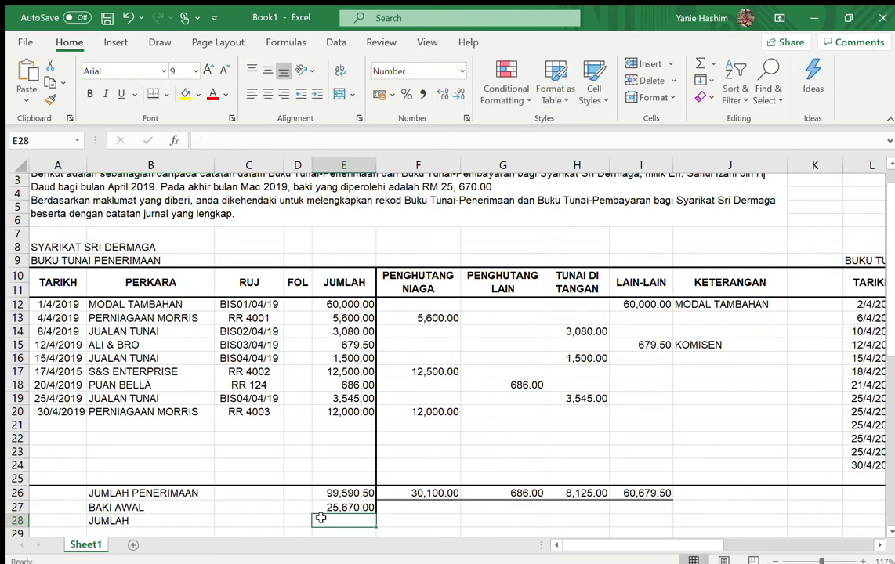
pyautogui.write('=SU')
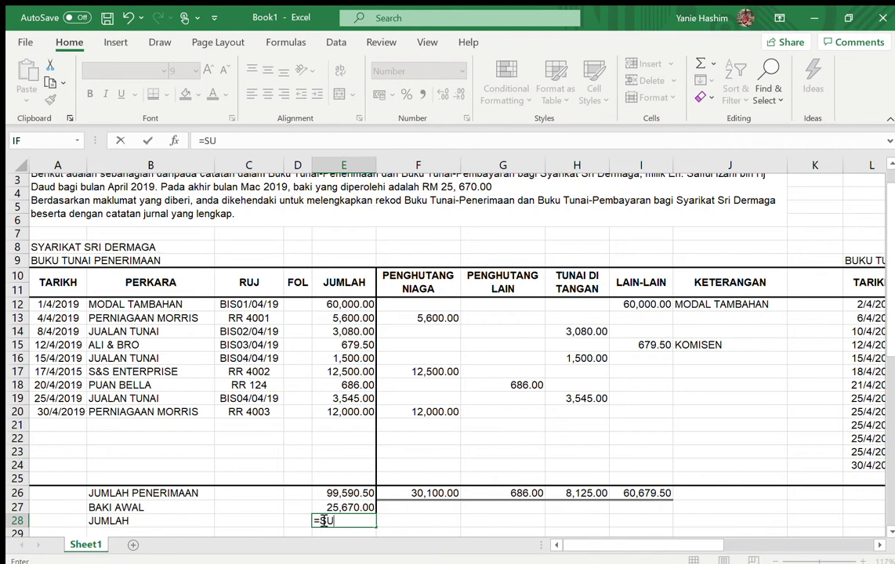
pyautogui.write('M(')
pyautogui.moveTo(341, 490); pyautogui.dragTo(343, 502)
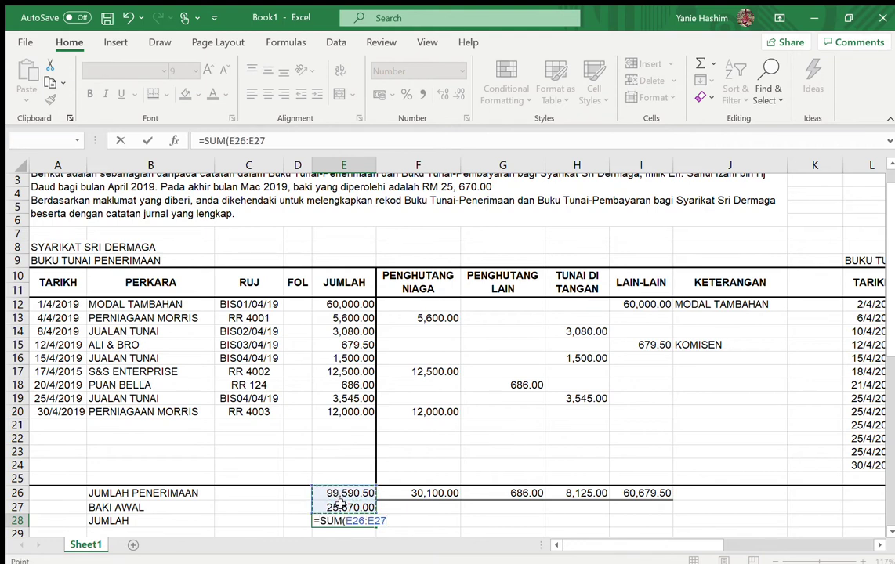
pyautogui.press('Return')
pyautogui.click(338, 506)
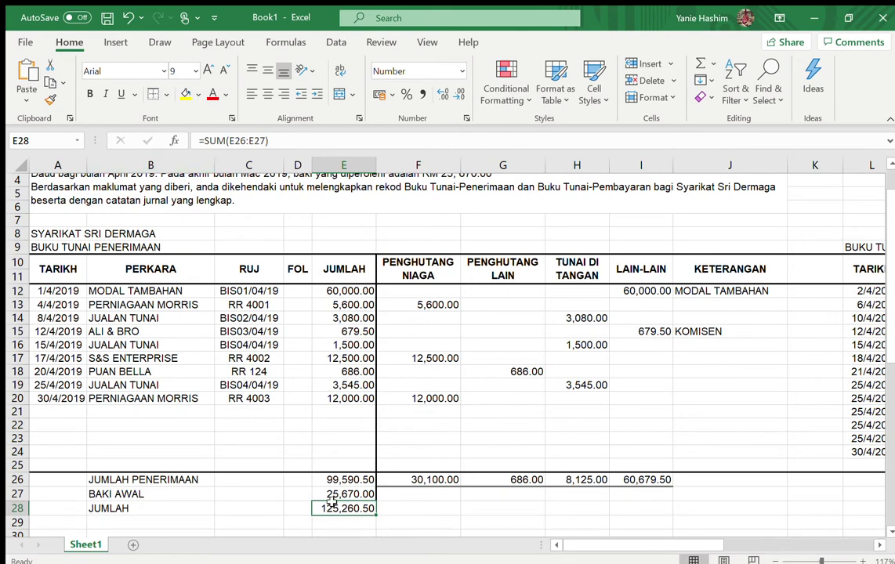
pyautogui.click(413, 525)
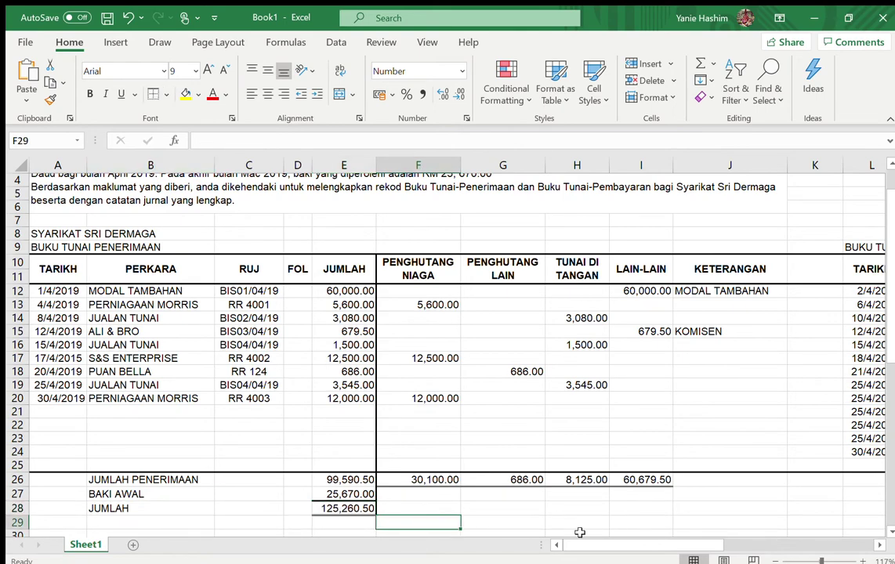
# - Carry the receipts' grand total over to the payments book in P28 with =E28, ruled off with the same top and double bottom border
pyautogui.moveTo(590, 540); pyautogui.dragTo(615, 541)
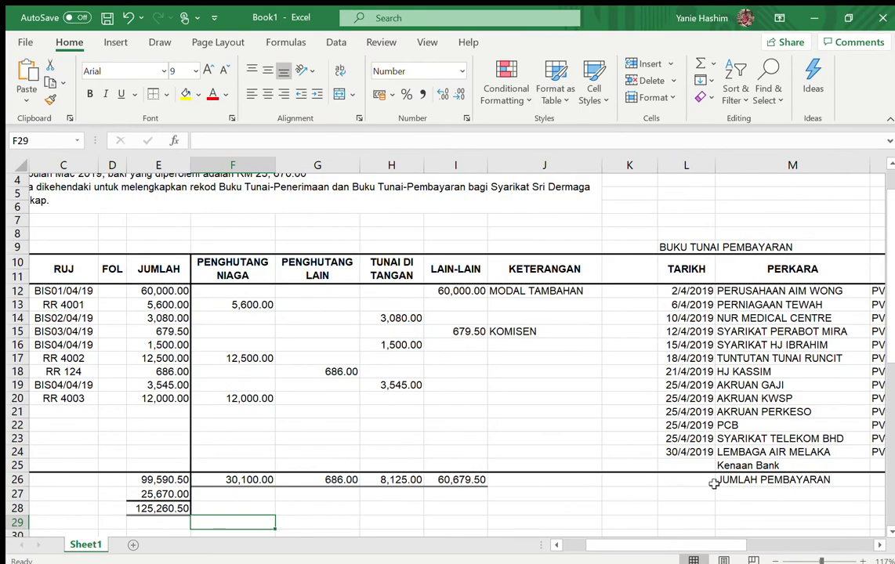
pyautogui.scroll(-3, 740, 532)
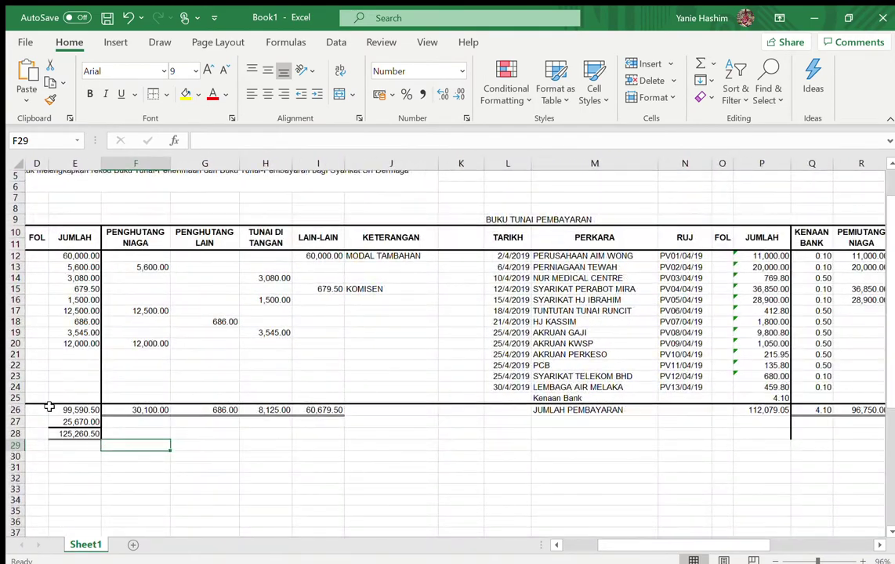
pyautogui.click(62, 432)
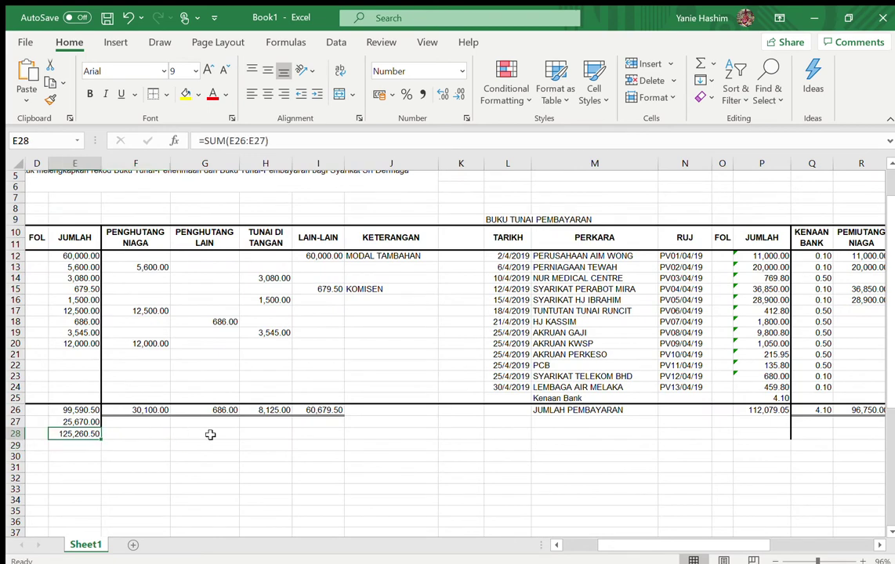
pyautogui.press('Right')
pyautogui.press('Right')
pyautogui.press('Right')
pyautogui.press('Right')
pyautogui.press('Right')
pyautogui.press('Right')
pyautogui.press('Right')
pyautogui.press('Right')
pyautogui.press('Right')
pyautogui.press('Right')
pyautogui.press('Right')
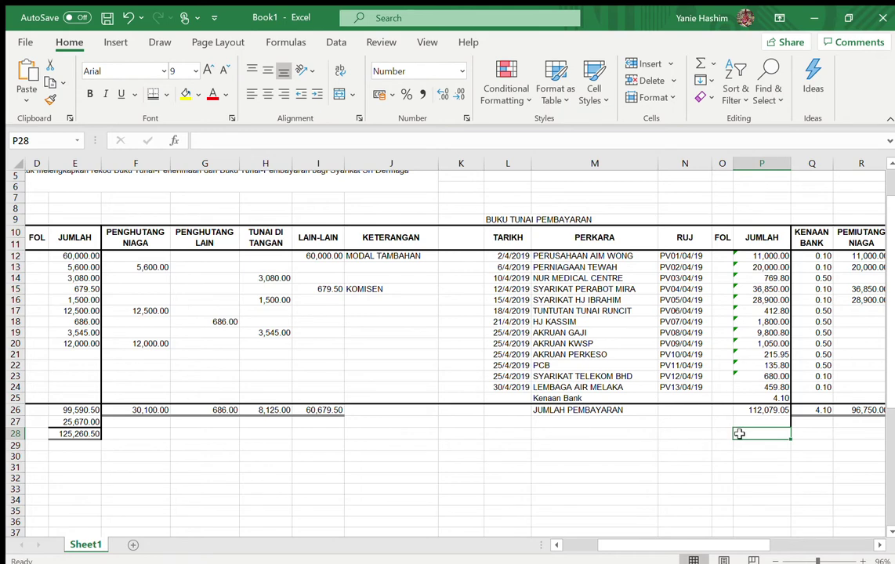
pyautogui.write('12')
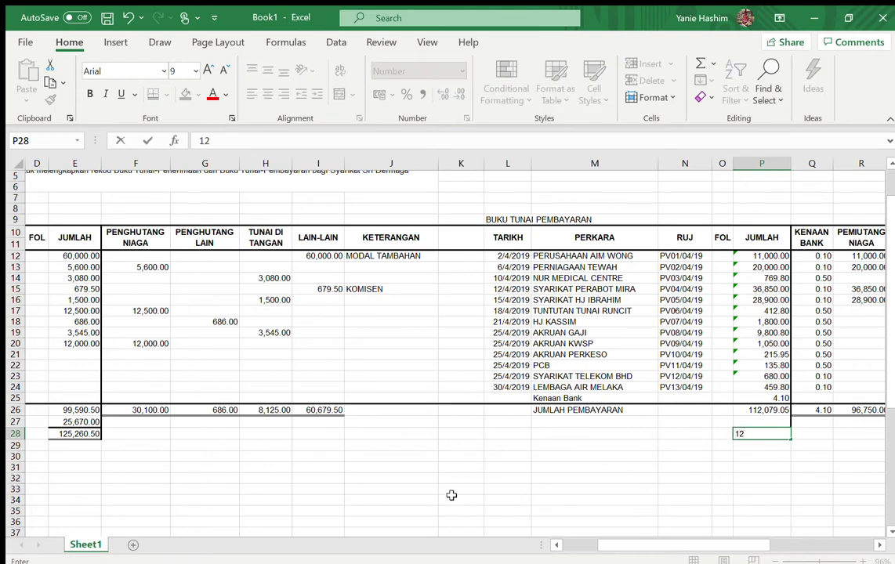
pyautogui.write('=')
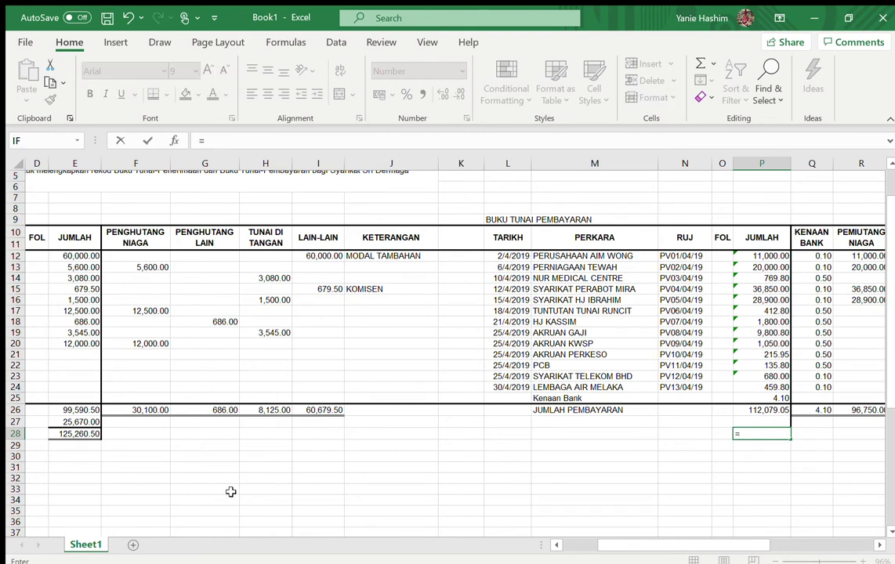
pyautogui.click(70, 435)
pyautogui.press('Return')
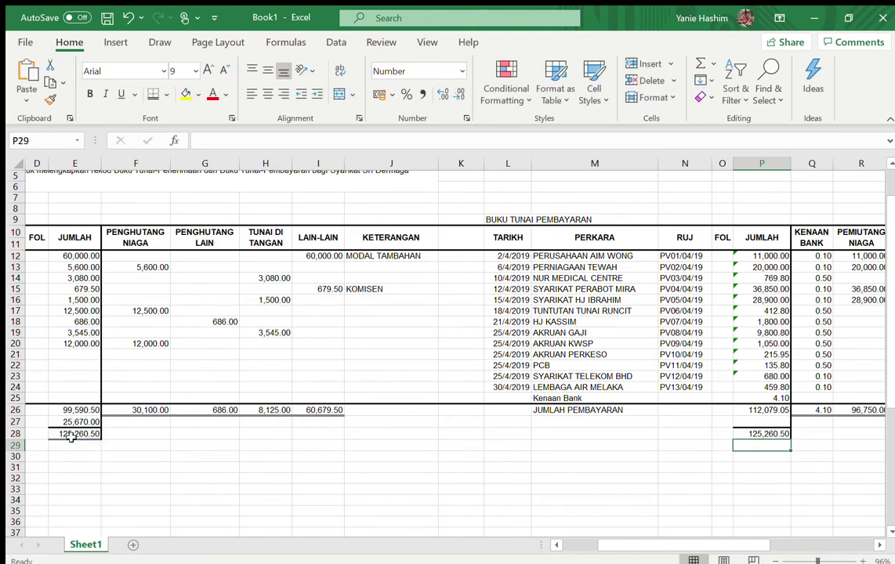
# - Label the row below the payments total in cell M27 as BAKI AKHIR
pyautogui.click(588, 422)
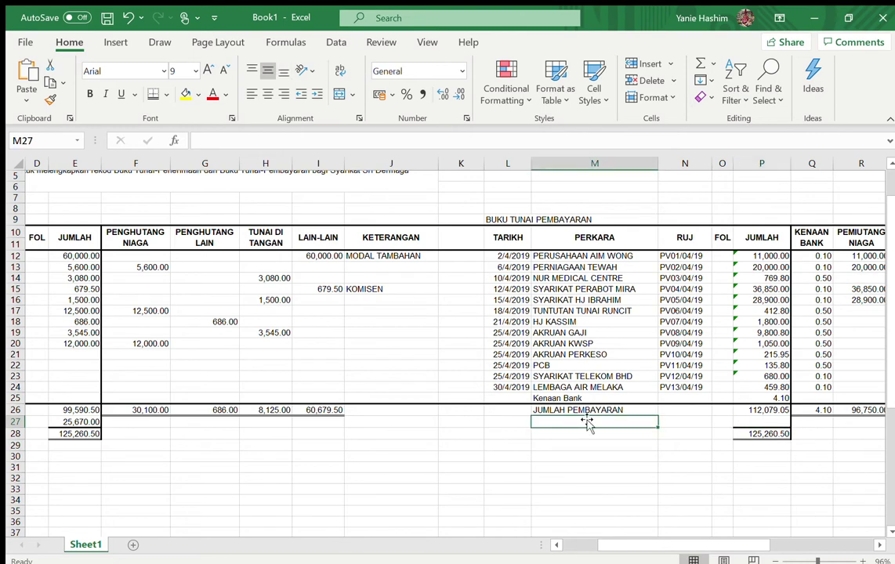
pyautogui.write('BAKI AKHIR')
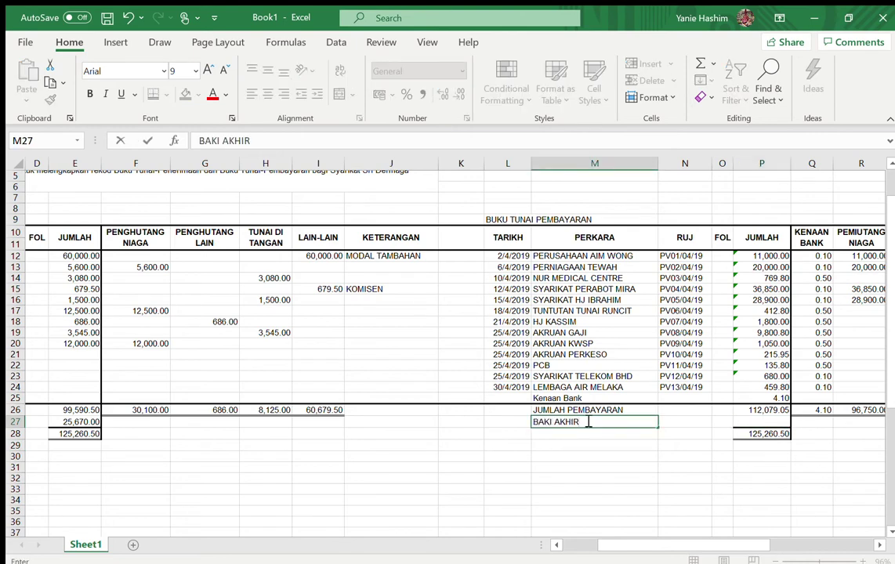
pyautogui.press('Return')
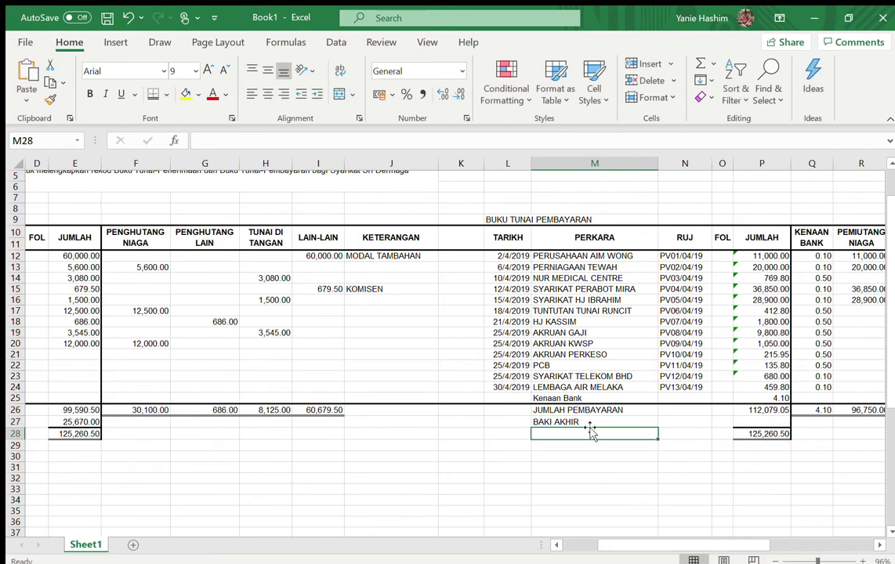
pyautogui.click(586, 418)
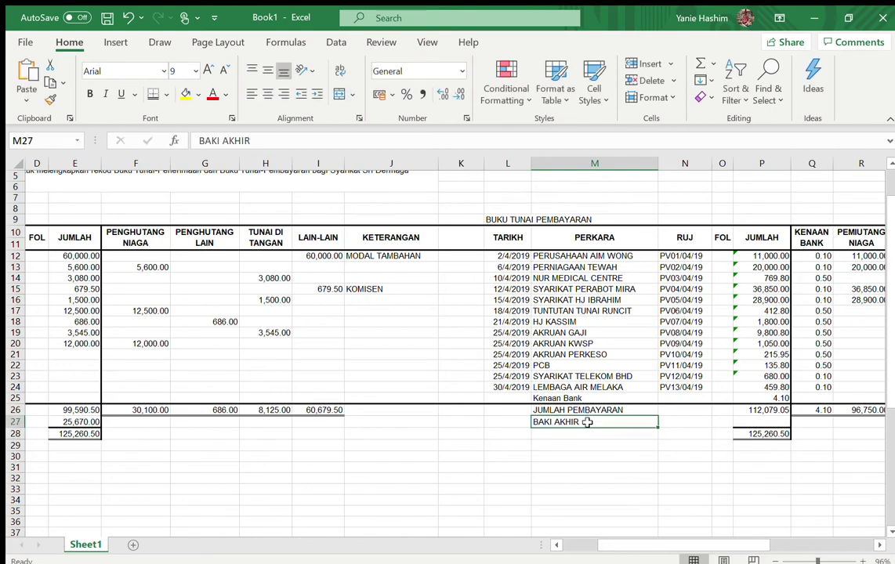
# - Calculate the closing balance in P27 with the formula =P28-P26
pyautogui.click(745, 436)
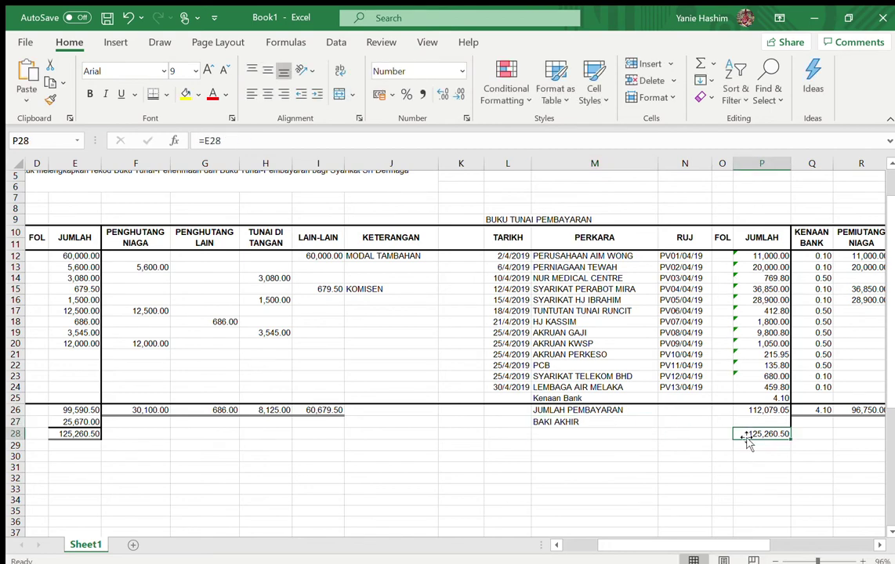
pyautogui.press('Up')
pyautogui.press('Up')
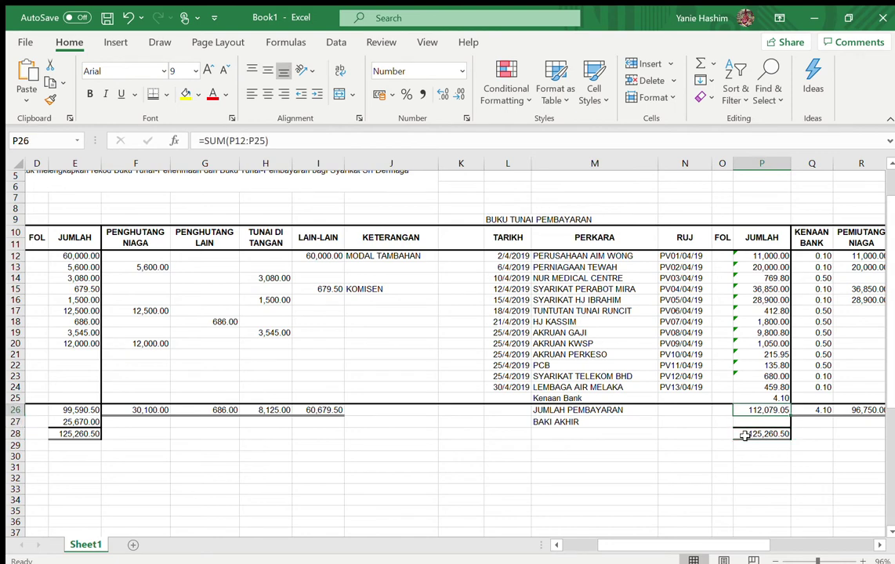
pyautogui.click(745, 436)
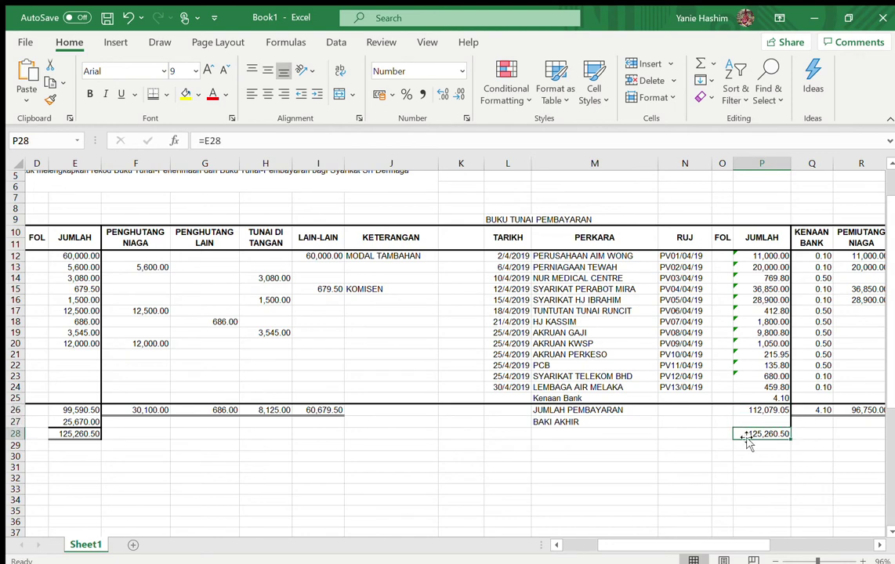
pyautogui.press('Up')
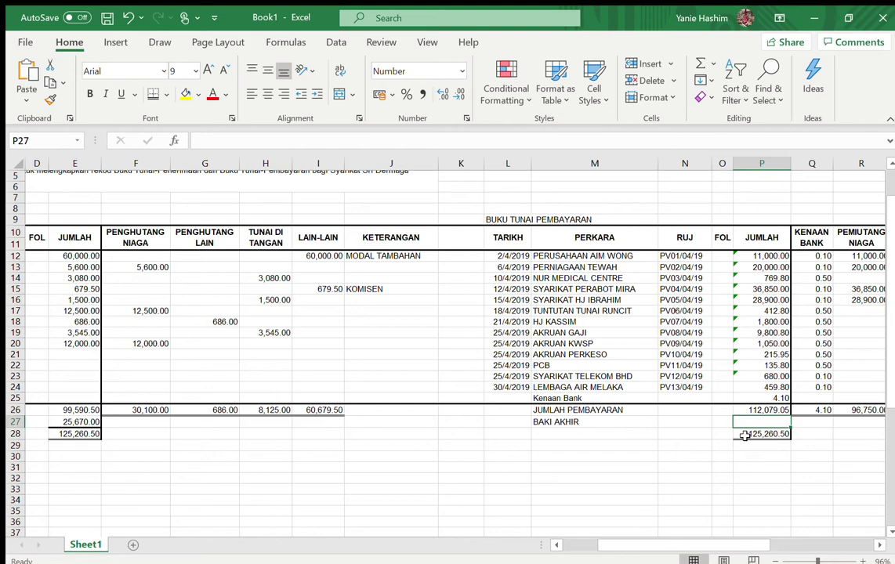
pyautogui.write('=')
pyautogui.click(762, 439)
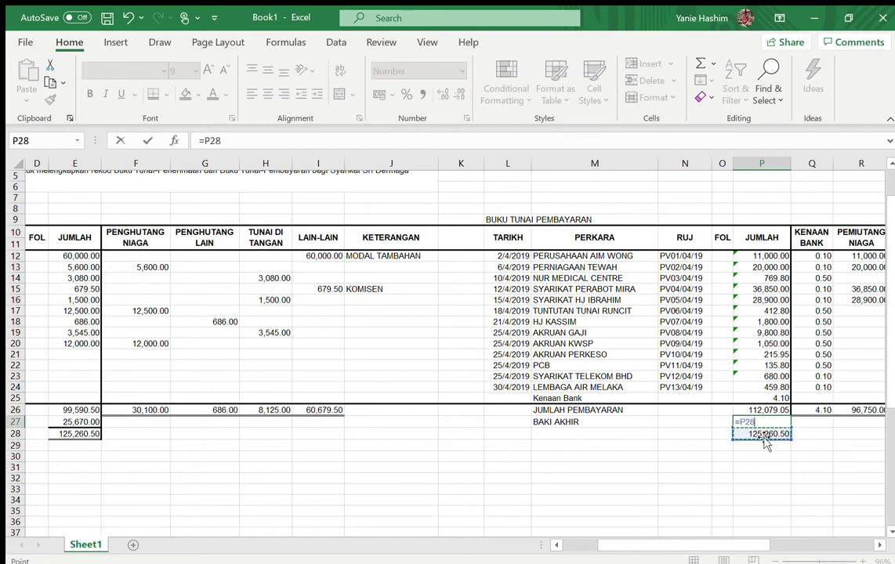
pyautogui.write('-')
pyautogui.click(769, 409)
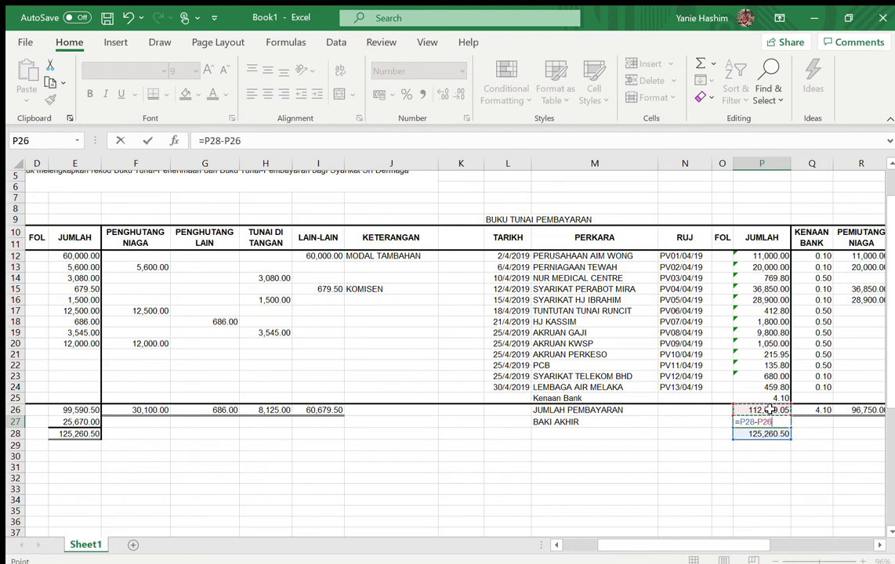
pyautogui.press('Return')
pyautogui.click(575, 434)
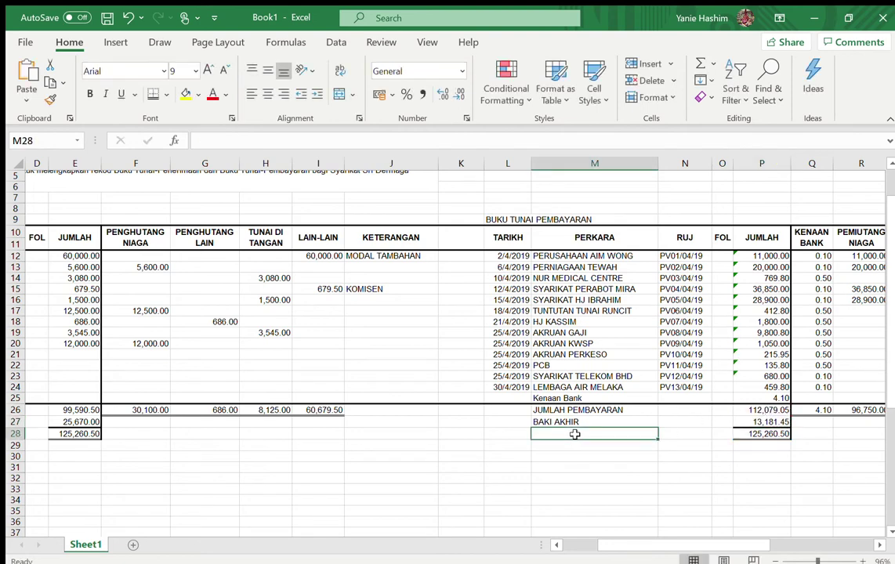
# - Label the payments book's grand total row in cell M28 as JUMLAH
pyautogui.write('=')
pyautogui.press('BackSpace')
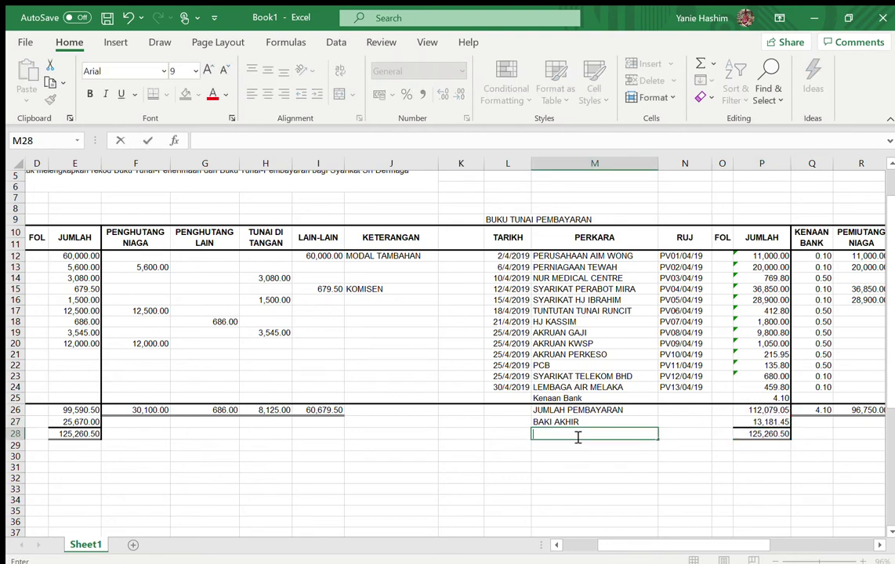
pyautogui.write('JUMLAH')
pyautogui.press('Delete')
pyautogui.press('Return')
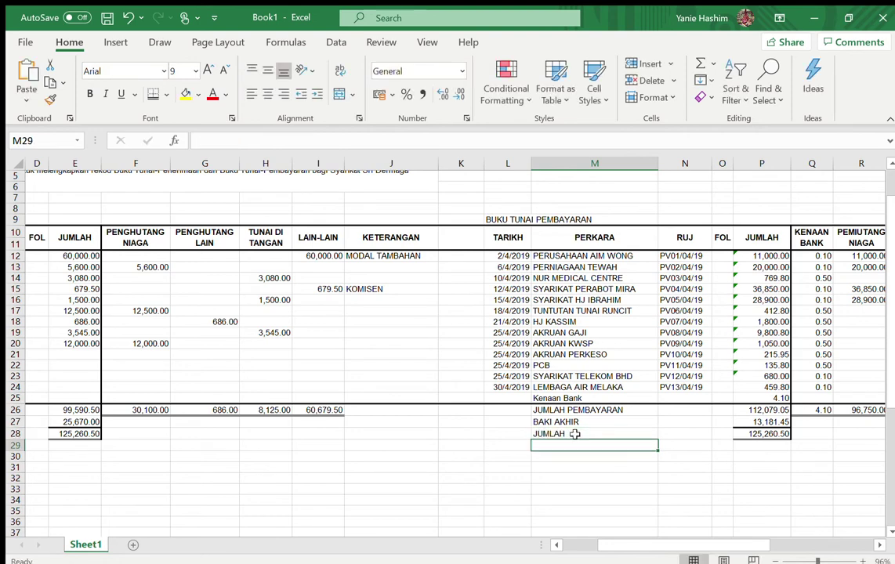
# - Review the closing balance formula, the receipts book's totals and the task instructions above the books
pyautogui.click(760, 422)
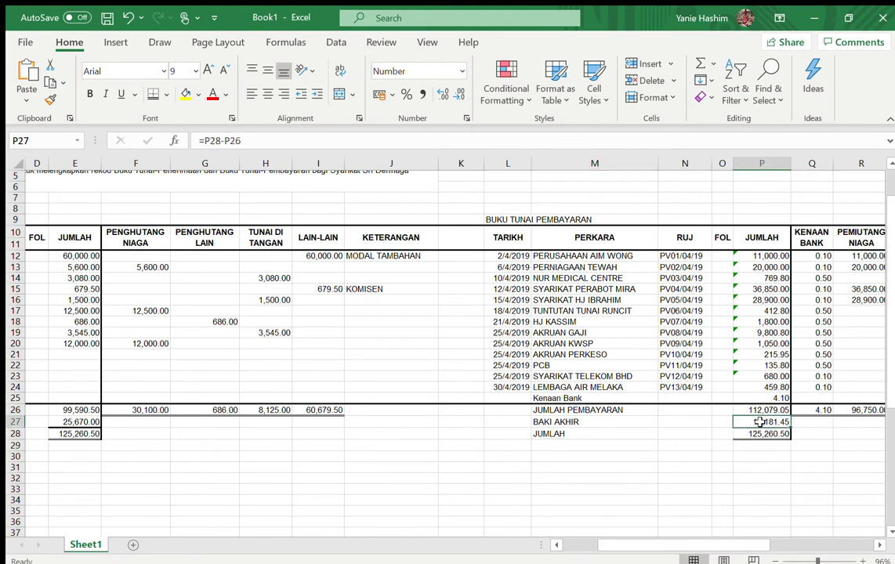
pyautogui.moveTo(743, 542); pyautogui.dragTo(769, 435)
pyautogui.moveTo(709, 541); pyautogui.dragTo(564, 544)
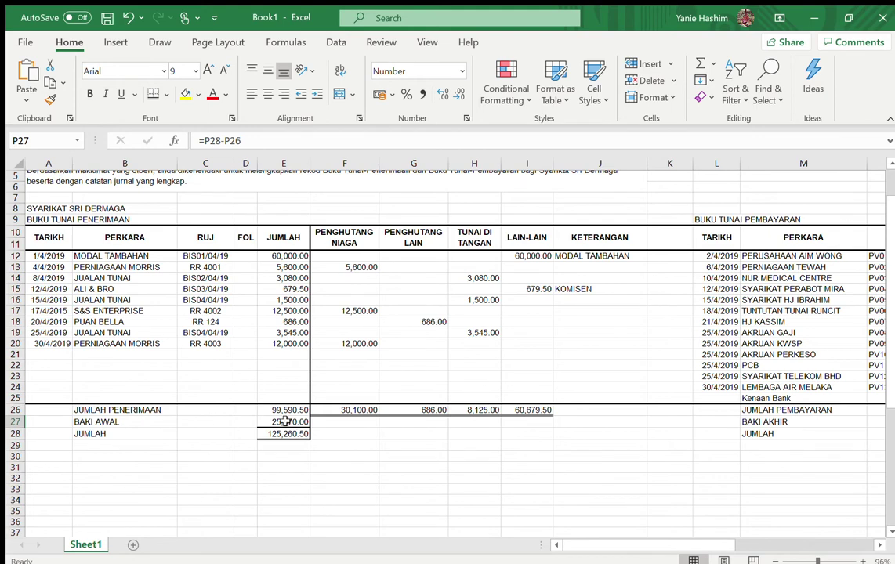
pyautogui.scroll(2, 883, 271)
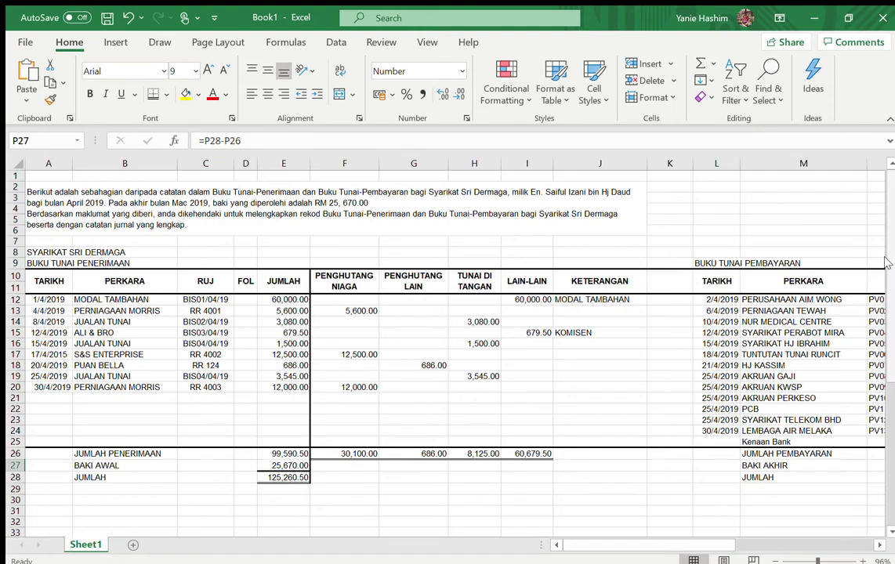
pyautogui.scroll(-3, 890, 290)
pyautogui.scroll(-1, 893, 314)
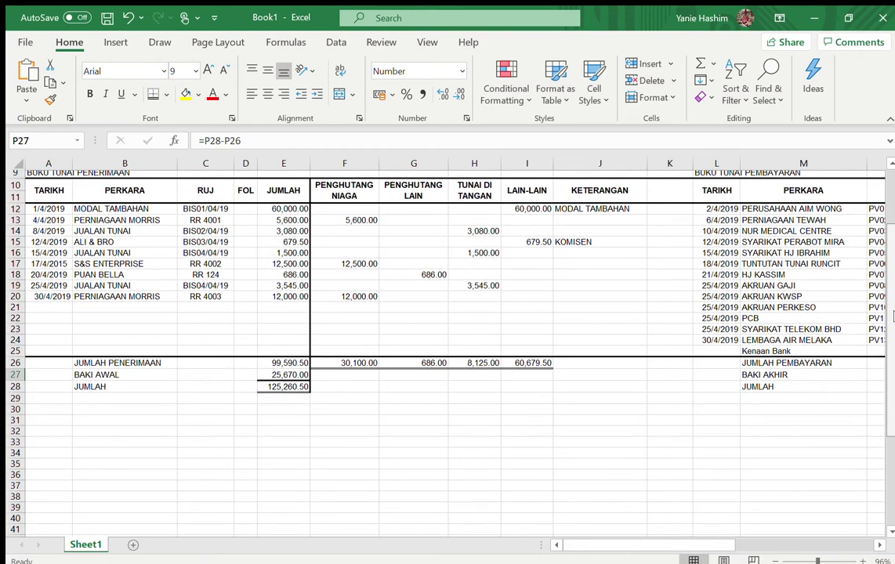
pyautogui.scroll(1, 892, 314)
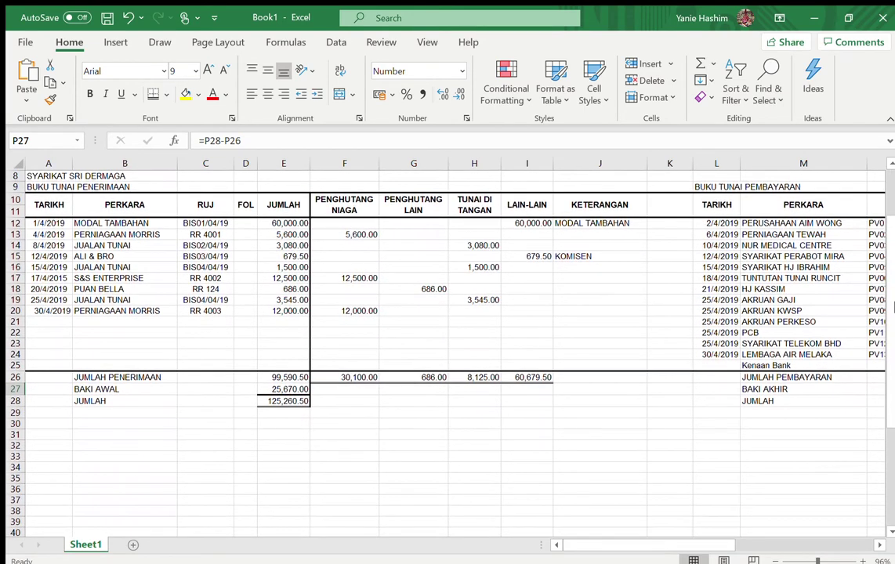
pyautogui.scroll(2, 892, 282)
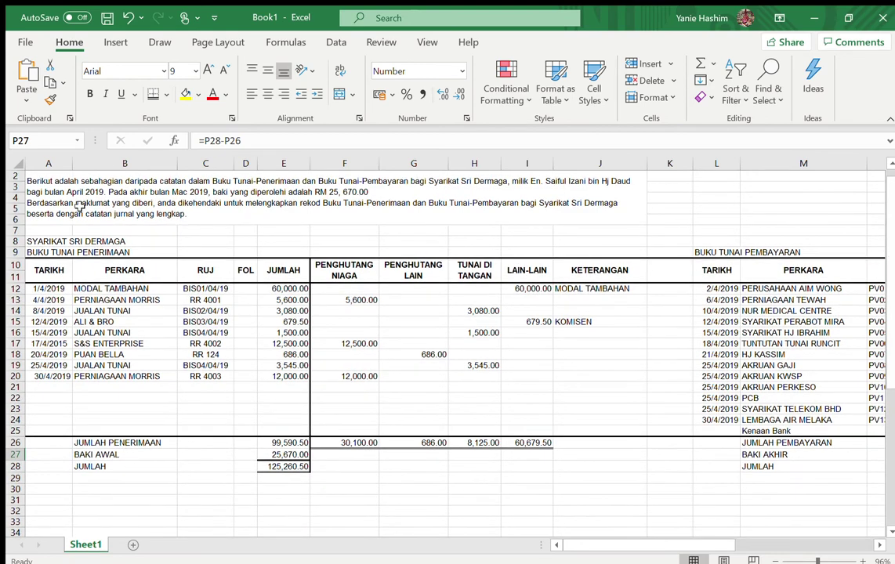
pyautogui.scroll(-3, 604, 307)
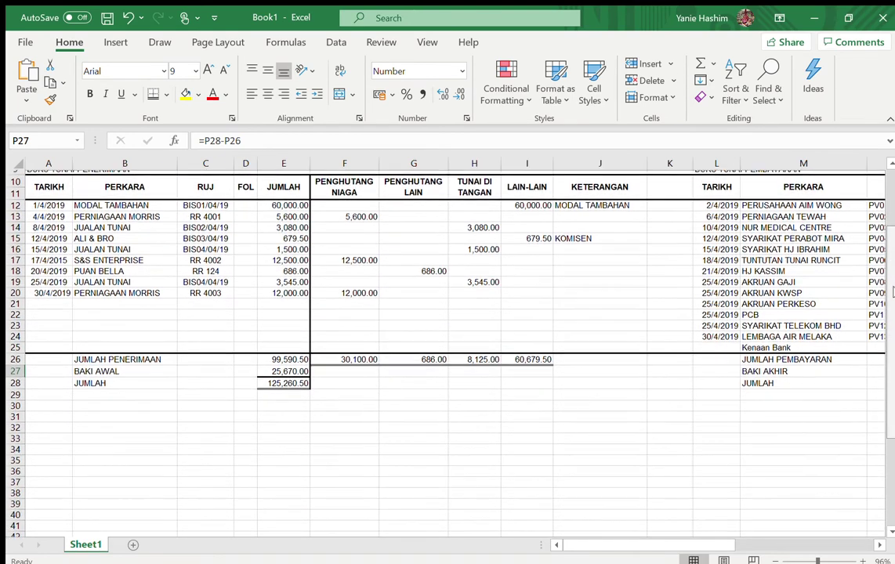
# - Start the receipts journal entry with DT BANK in B31 and an indented KT PENGHUTANG NIAGA in B32
pyautogui.click(83, 415)
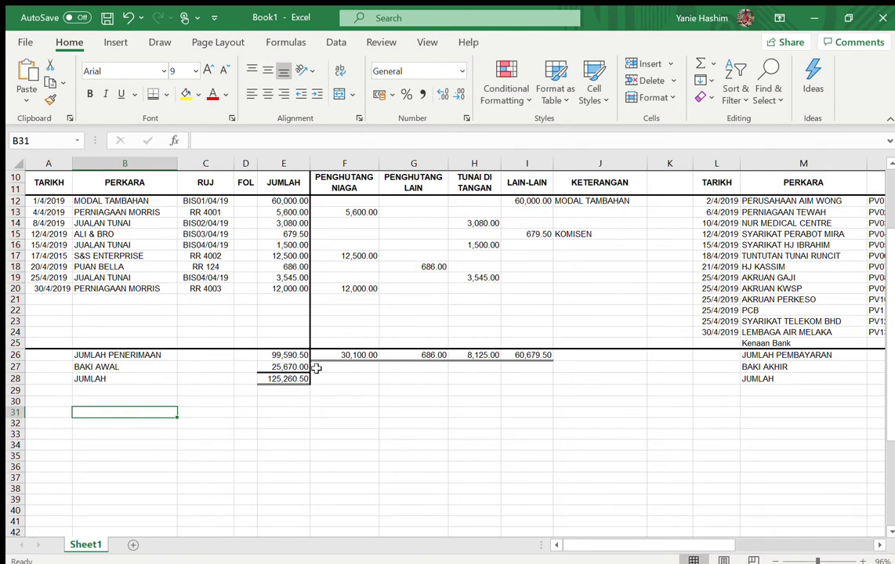
pyautogui.write('DT BANK')
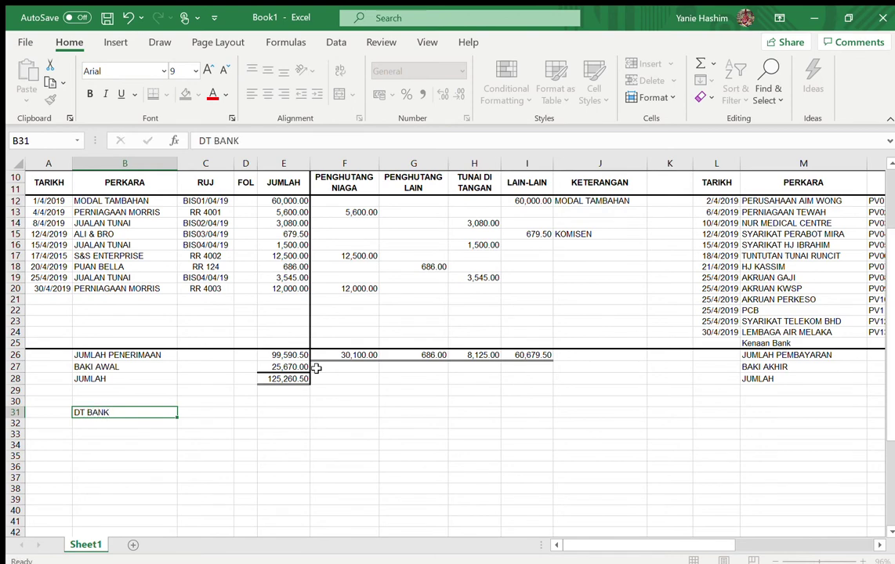
pyautogui.press('Tab')
pyautogui.press('Left')
pyautogui.press('Down')
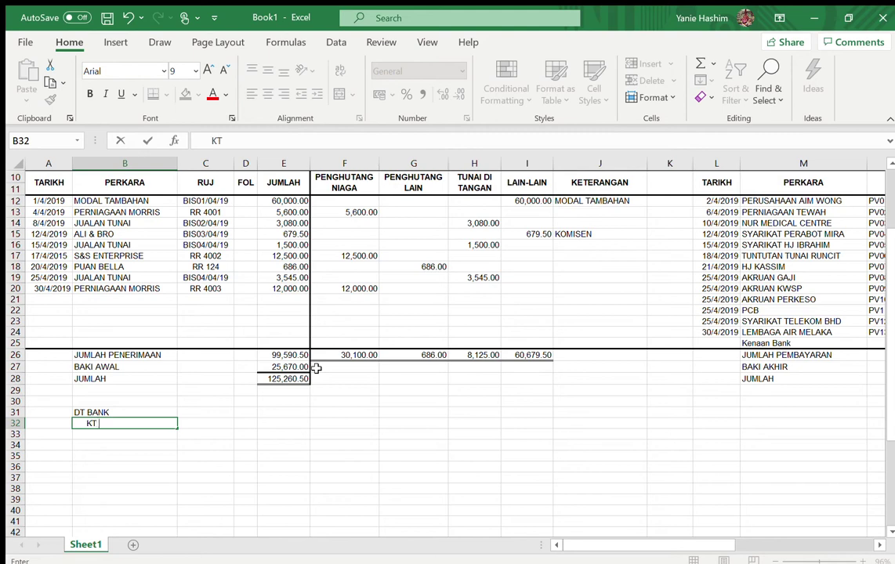
pyautogui.write('KT PENGHUTANG')
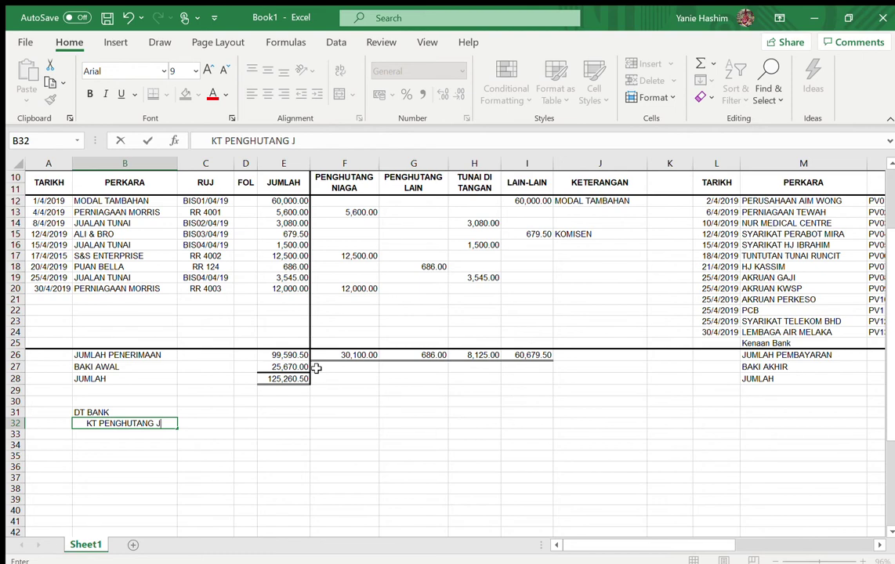
pyautogui.write(' NIAGA')
pyautogui.press('Return')
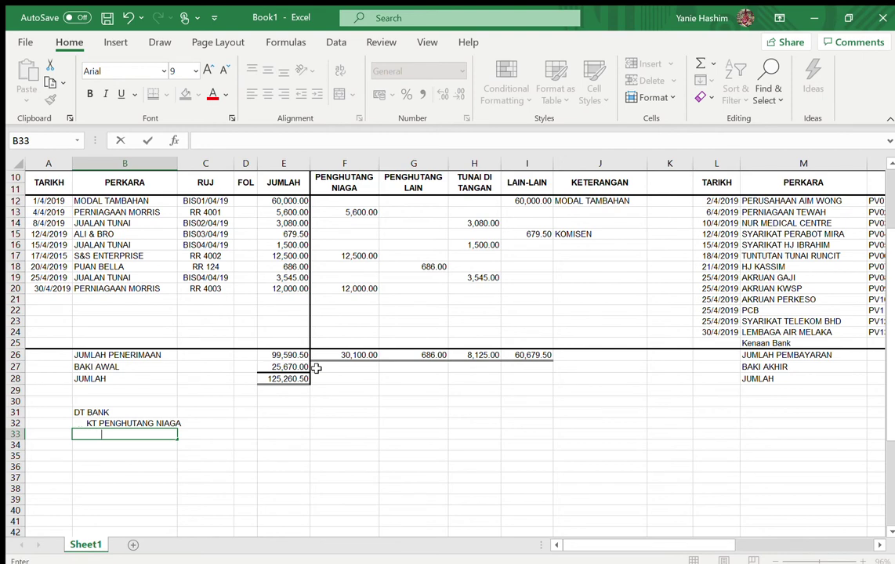
# - Add PENGHUTANG LAIN in B33 as the second credit account, indented to align under the first account's name
pyautogui.write('PENGHUTANG L')
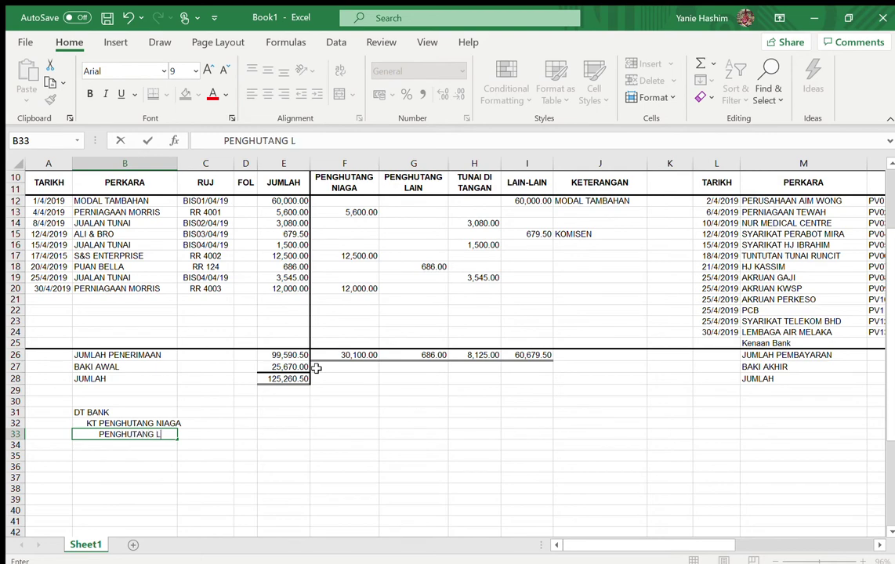
pyautogui.write('AI')
pyautogui.press('Return')
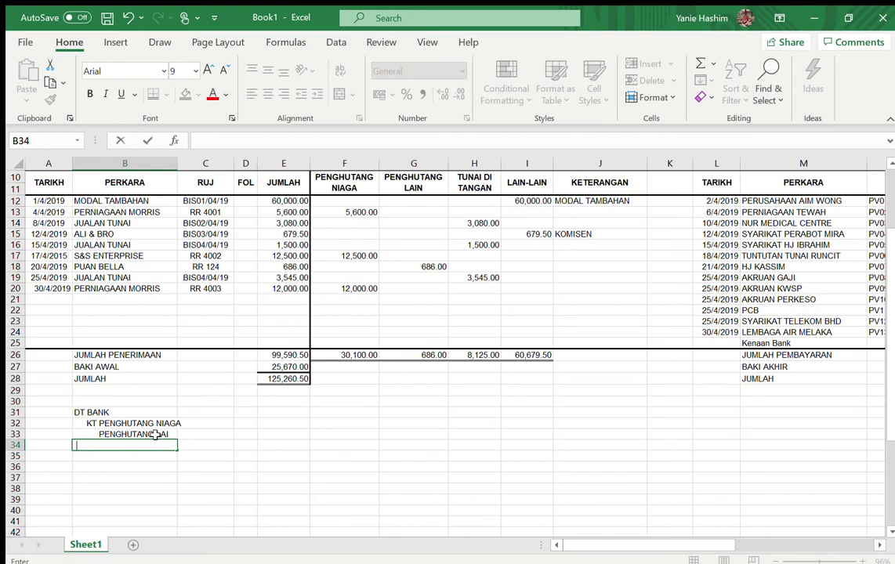
pyautogui.click(160, 435)
pyautogui.click(323, 148)
pyautogui.write('N')
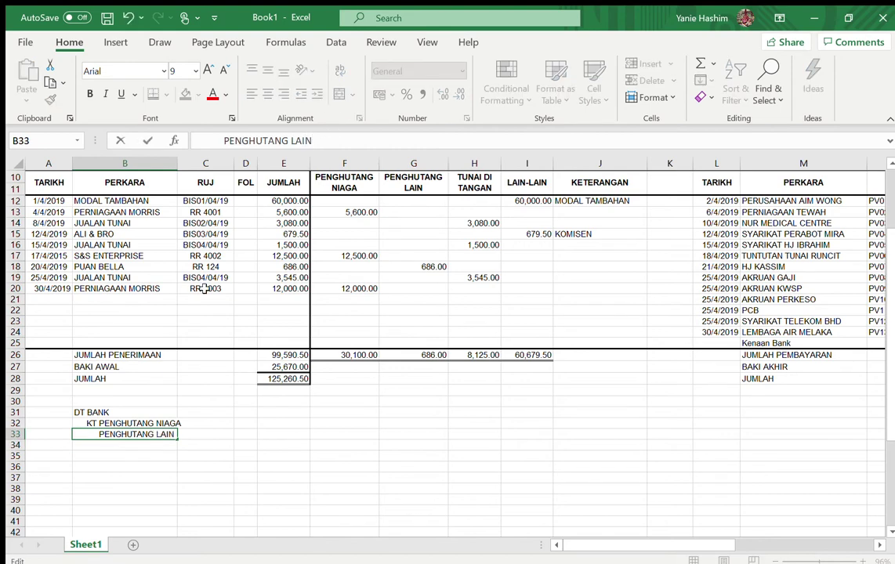
pyautogui.press('Return')
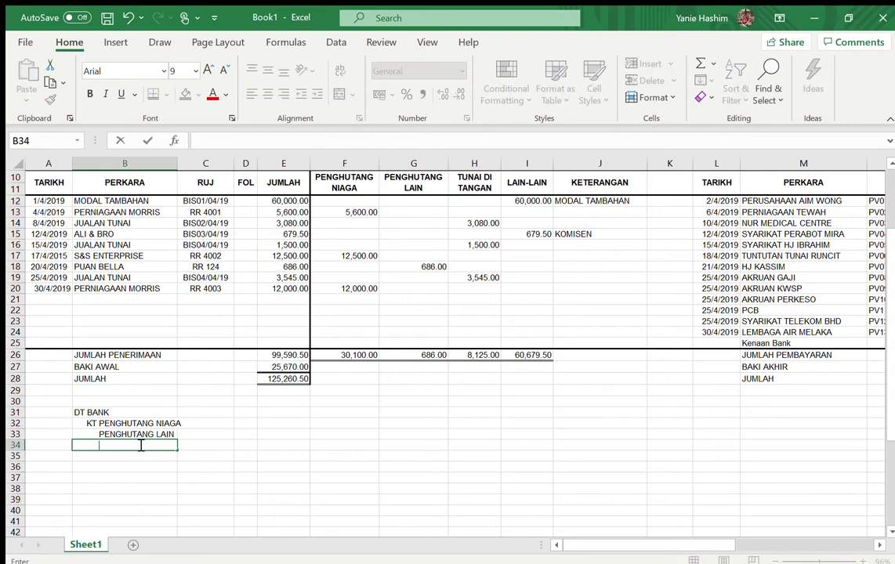
# - List the remaining credit accounts TUNAI DI TANGAN, MODAL TAMBAHAN and KOMISYEN in B34:B36 with the same indent
pyautogui.write('TUNAI DI TANGA')
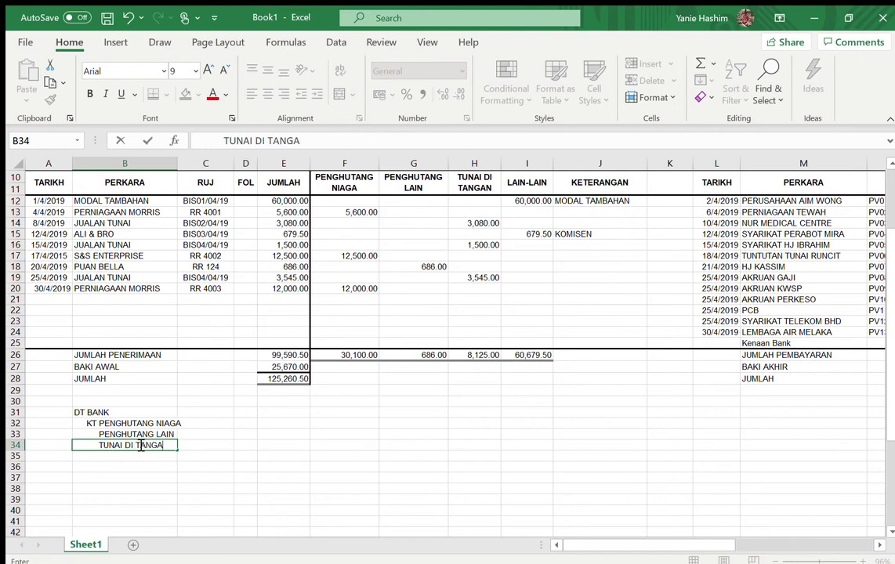
pyautogui.write('N')
pyautogui.press('Return')
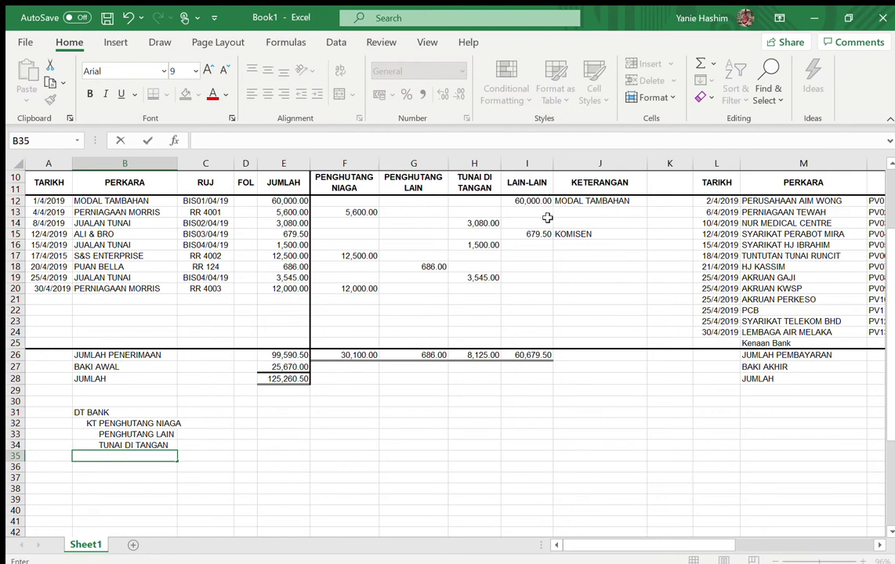
pyautogui.write('MODAL TAM')
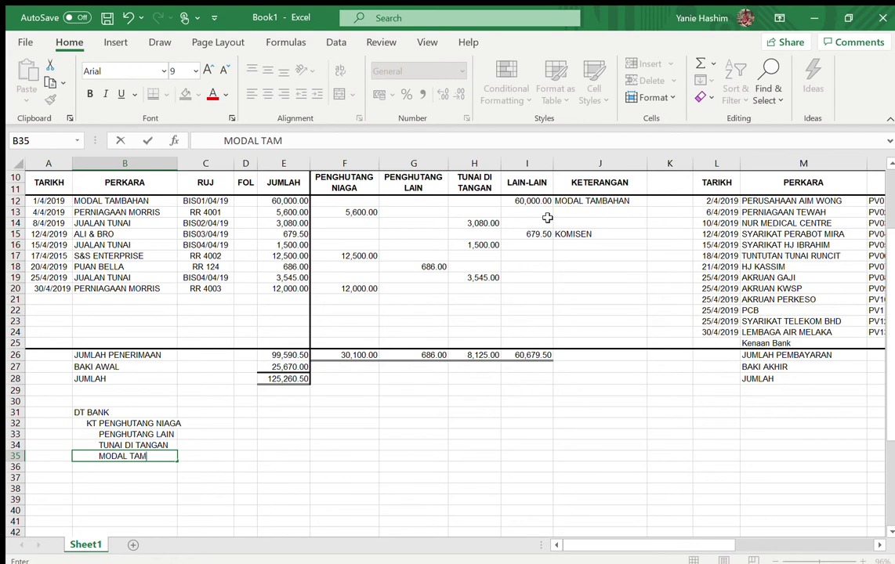
pyautogui.write('BAHAN')
pyautogui.press('Return')
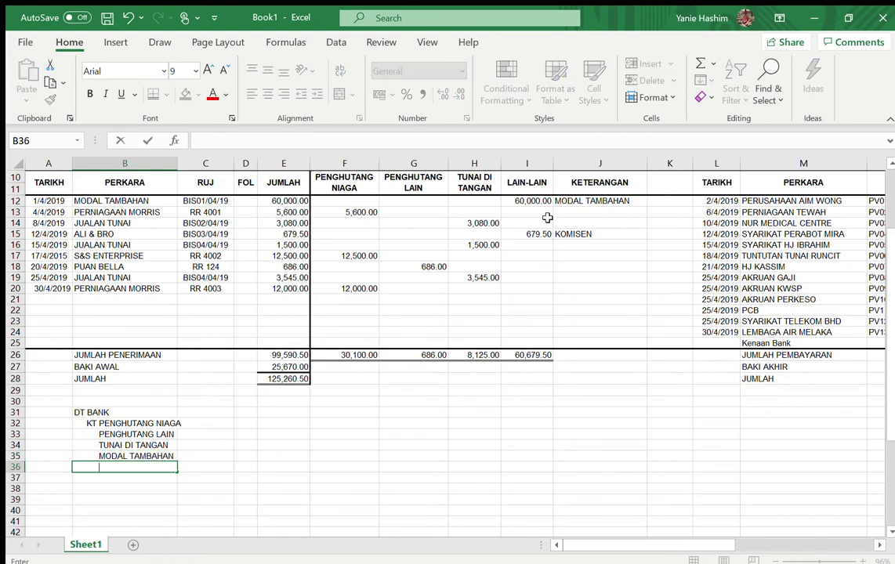
pyautogui.write('KOMISYEN')
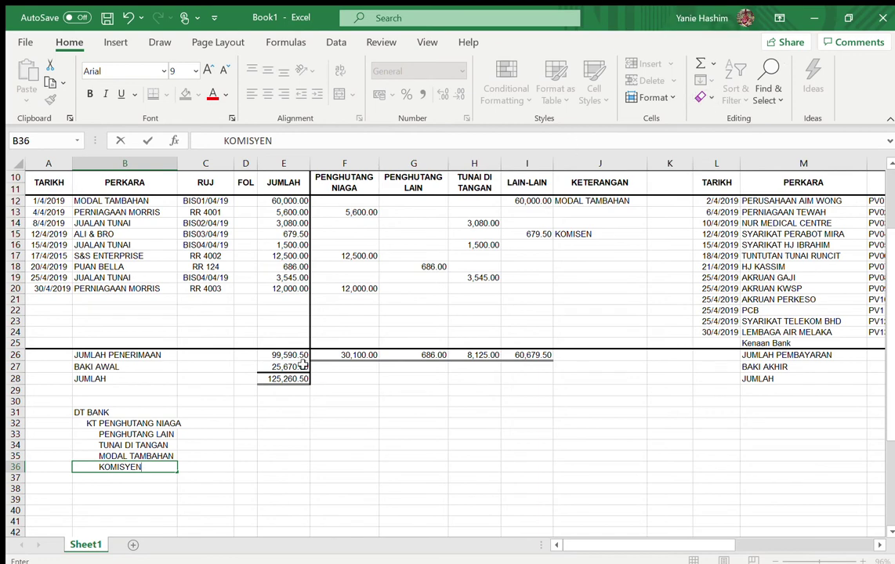
# - Link the bank debit amount in E31 to the receipts total with =E26
pyautogui.click(280, 412)
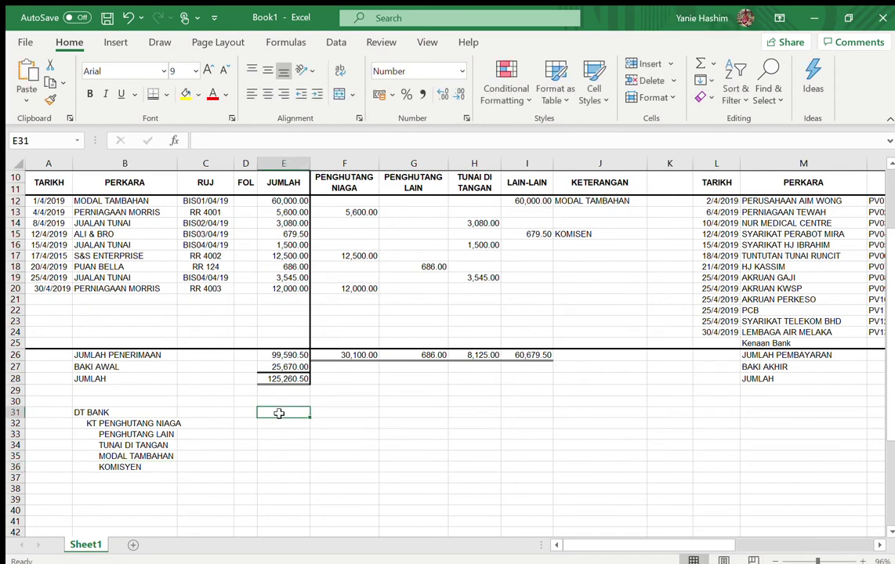
pyautogui.write('=')
pyautogui.click(280, 355)
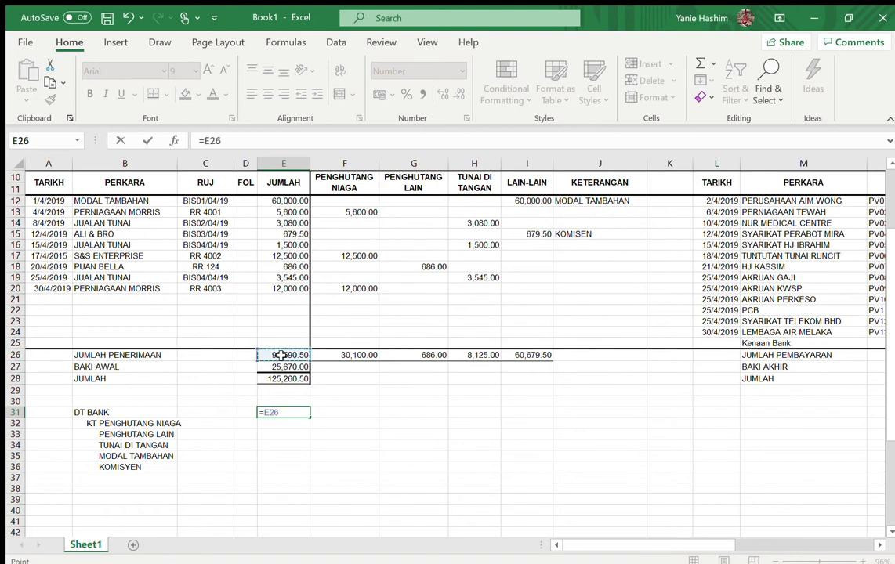
pyautogui.press('Return')
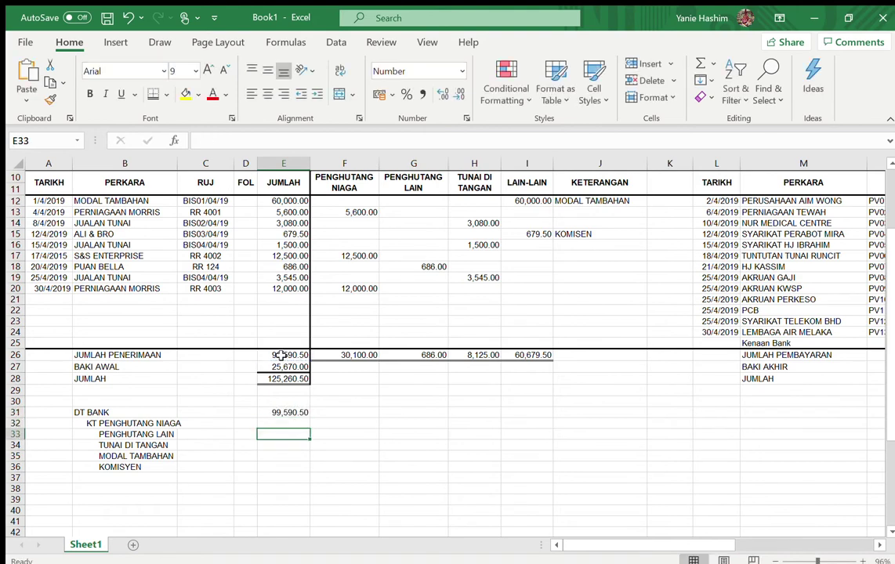
# - Link the trade debtors, other debtors and cash-in-hand credits in F32:F34 to their column totals F26, G26 and H26
pyautogui.press('Right')
pyautogui.write('=')
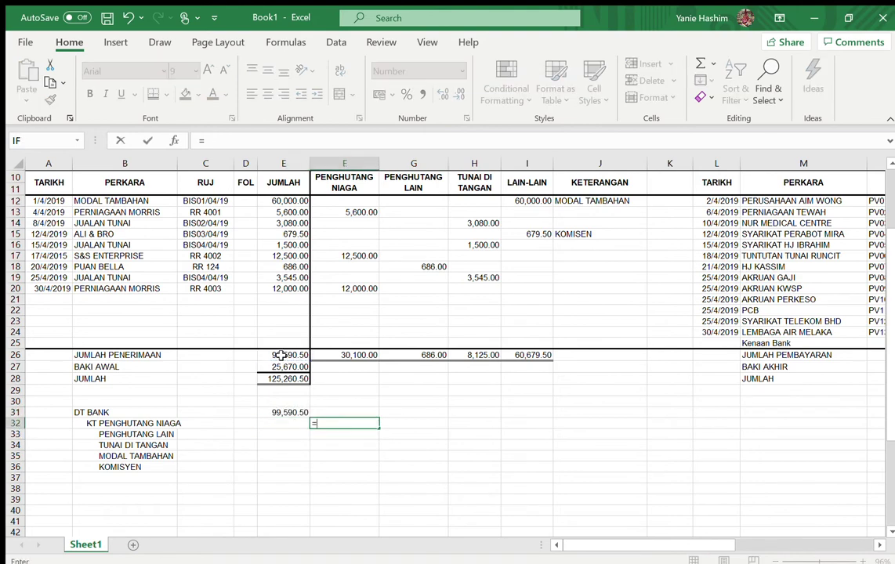
pyautogui.click(350, 356)
pyautogui.press('Return')
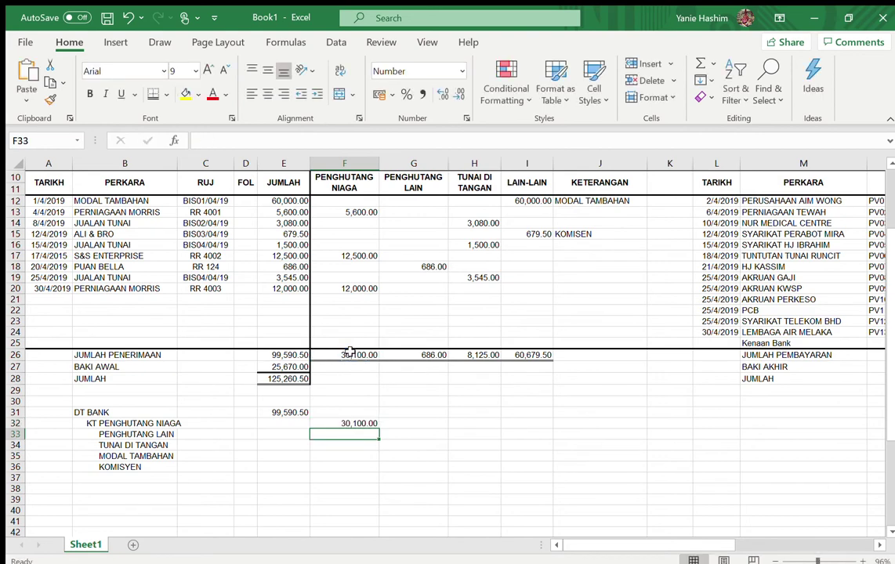
pyautogui.write('=')
pyautogui.click(420, 355)
pyautogui.press('Return')
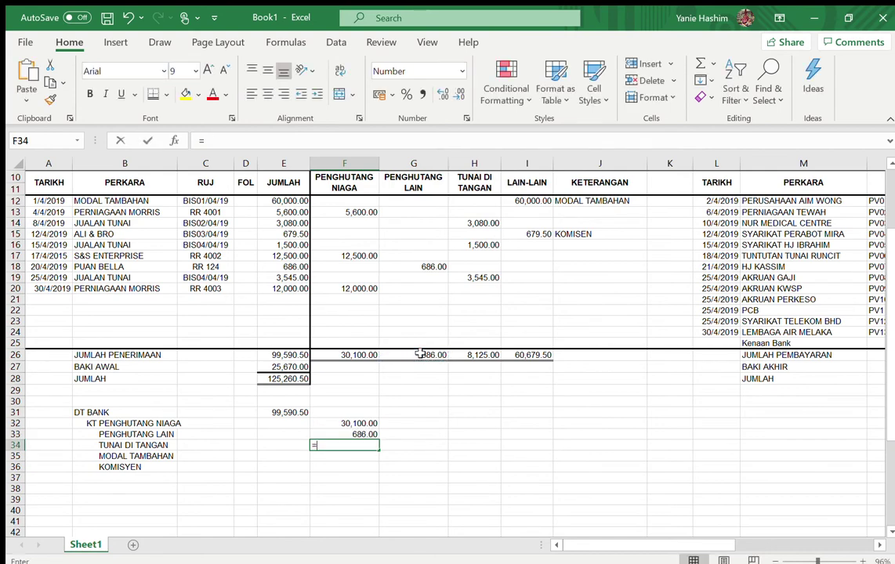
pyautogui.write('=')
pyautogui.click(492, 354)
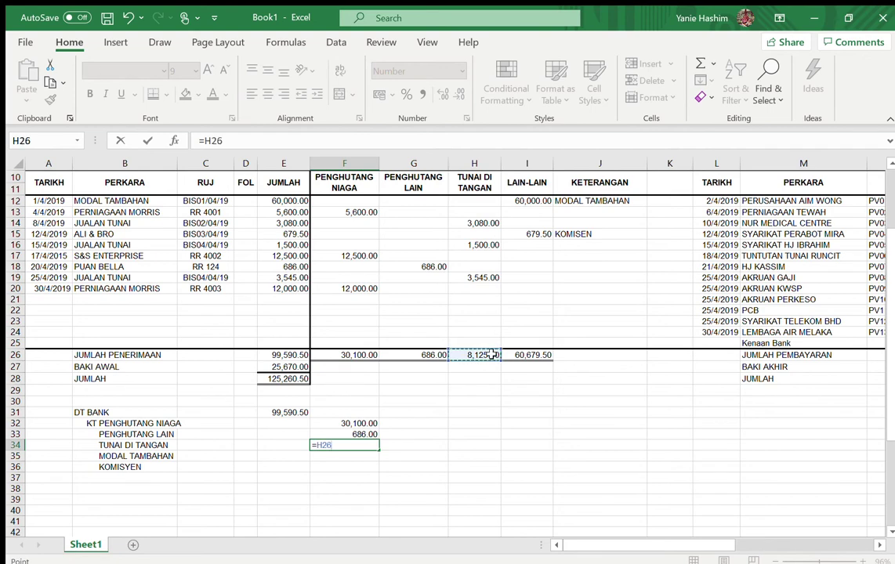
pyautogui.press('Return')
# - Link the MODAL TAMBAHAN credit in F35 to I12 and the KOMISYEN credit in F36 to I15
pyautogui.write('=')
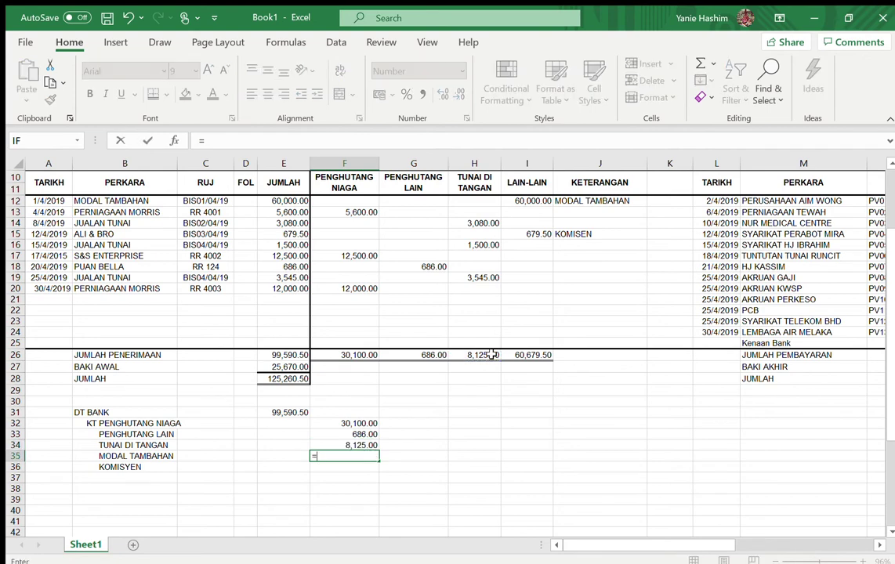
pyautogui.click(533, 201)
pyautogui.press('Return')
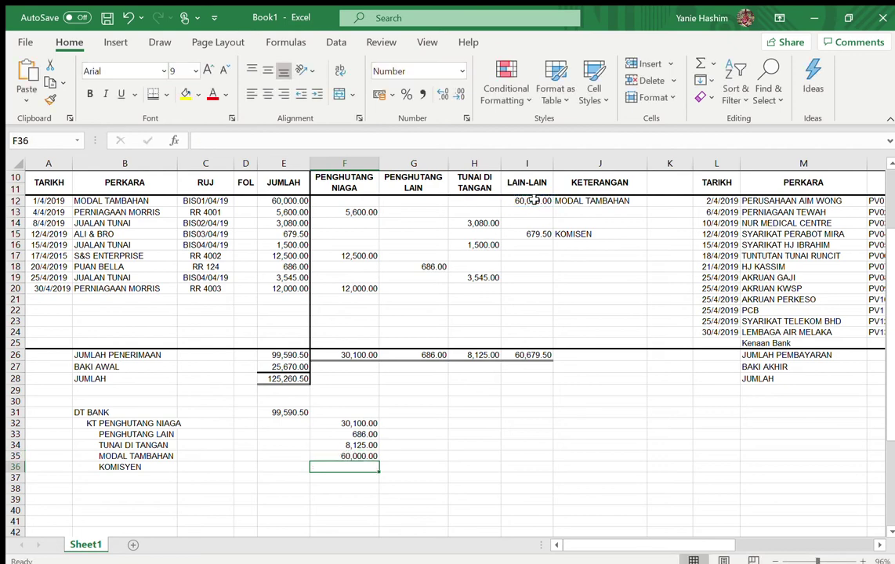
pyautogui.write('=')
pyautogui.click(537, 233)
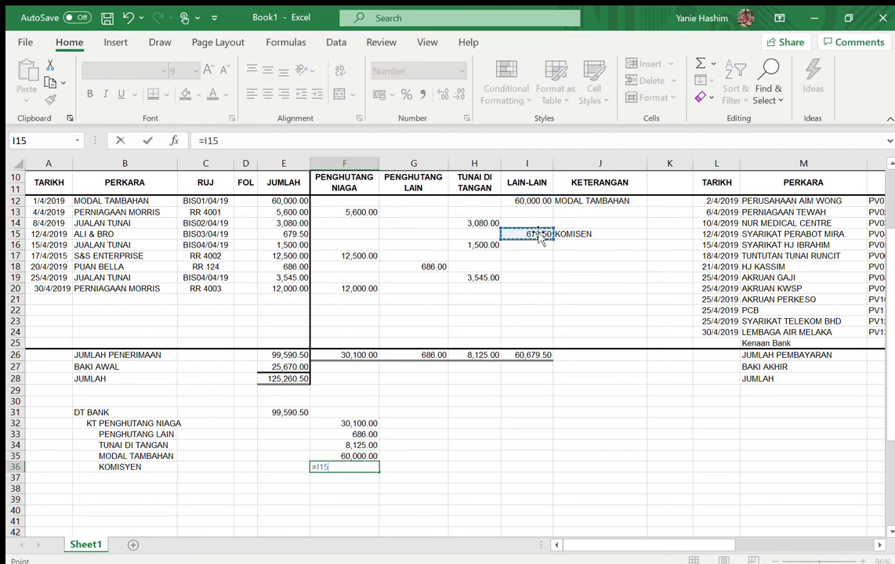
pyautogui.press('Return')
# - Enter the narration (PENERIMAAN APRIL'19) in B37 beneath the receipts journal entry
pyautogui.click(147, 478)
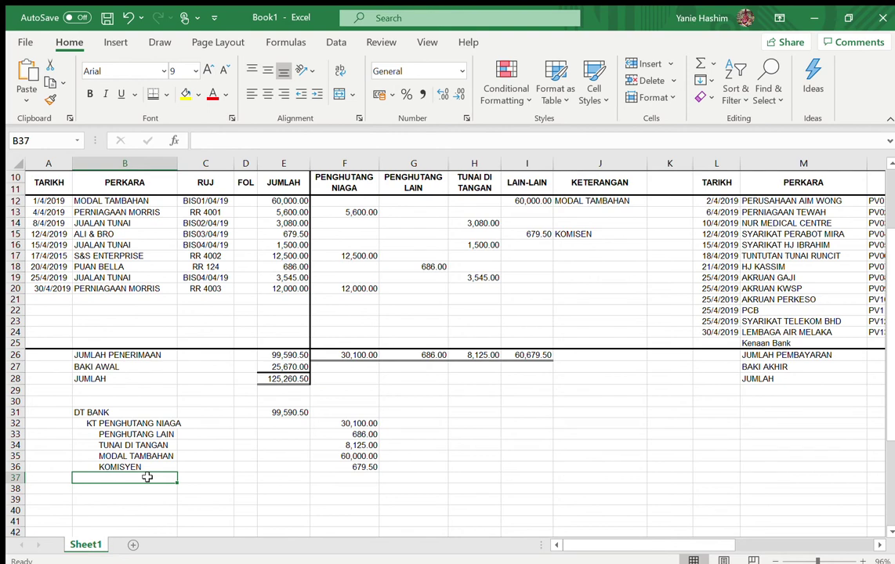
pyautogui.write('(PENERIMAAN')
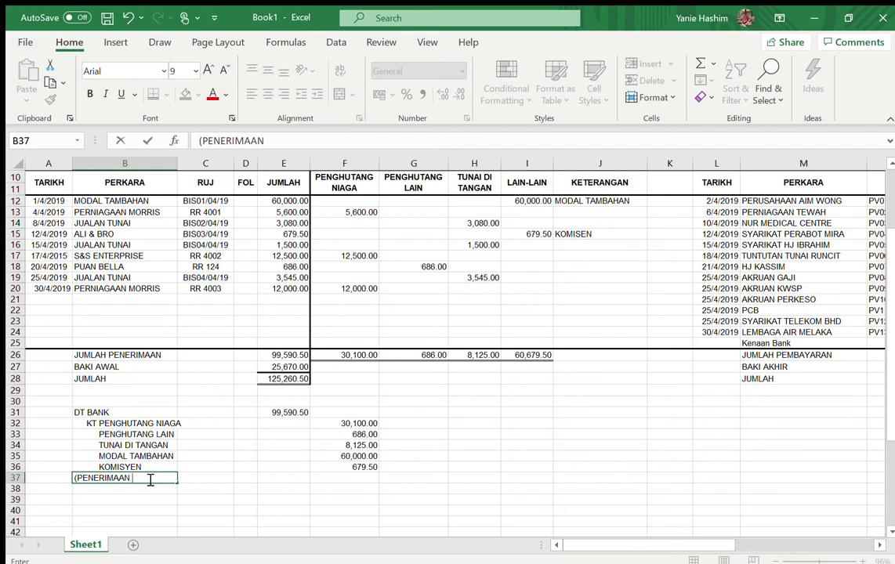
pyautogui.write(" APRIL'19)")
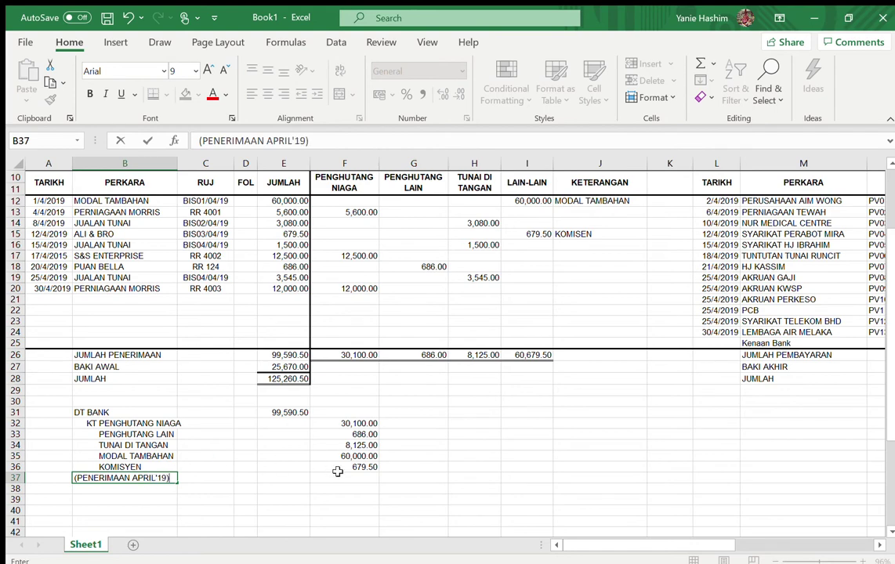
# - Total the journal's debit column in E37 with =SUM(E31:E36) and copy the formula across to F37 for the credits
pyautogui.click(280, 477)
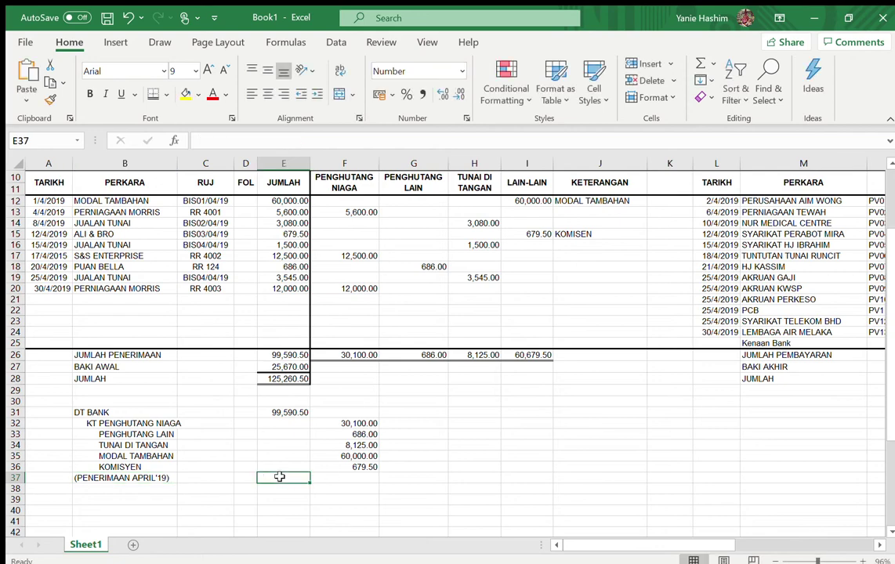
pyautogui.write('=')
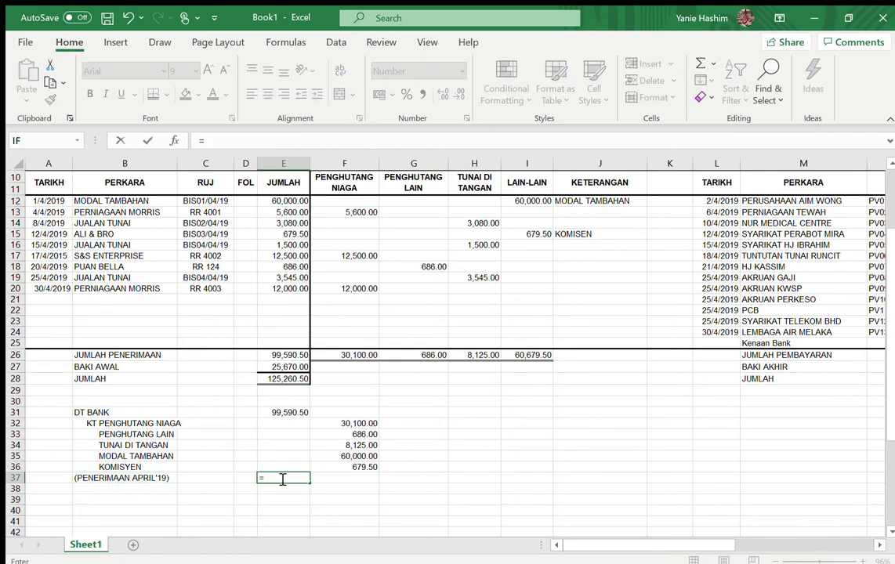
pyautogui.write('s')
pyautogui.press('BackSpace')
pyautogui.write('SUM(')
pyautogui.moveTo(291, 412); pyautogui.dragTo(356, 480)
pyautogui.press('Return')
pyautogui.click(304, 479)
pyautogui.moveTo(302, 478); pyautogui.dragTo(356, 478)
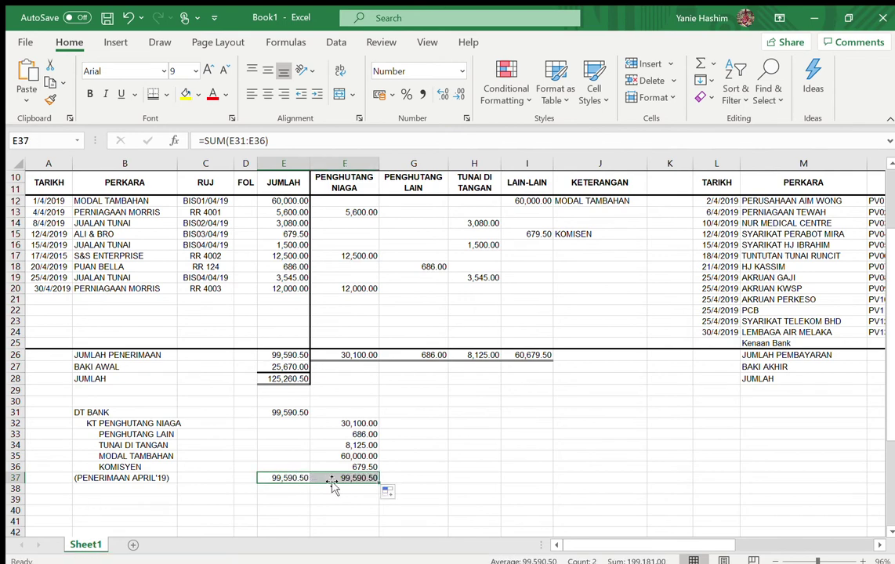
# - Apply a top and double bottom border to the journal totals in E37:F37
pyautogui.click(155, 93)
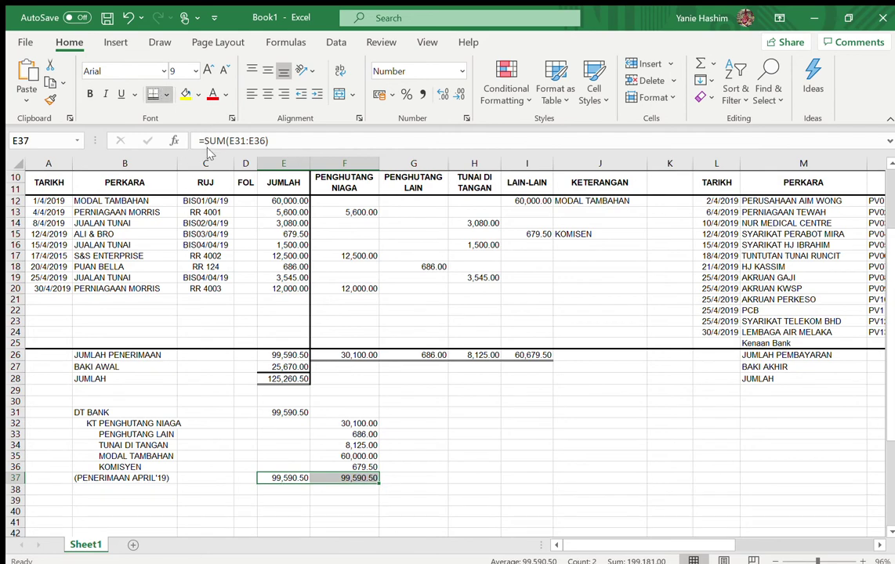
pyautogui.click(432, 411)
pyautogui.click(344, 523)
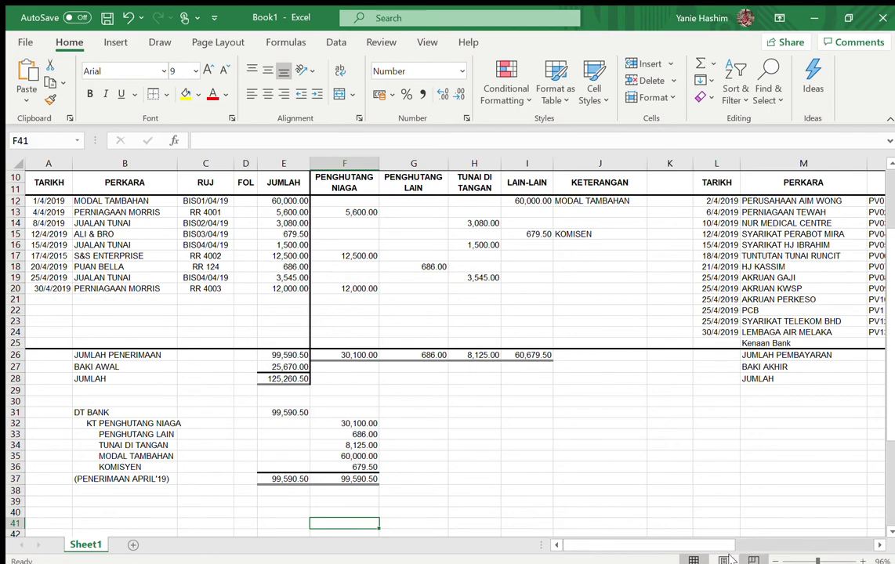
# - Start the payments journal entry below the payments book by entering DT KENAAN BANK in M32
pyautogui.hscroll(5, 659, 546)
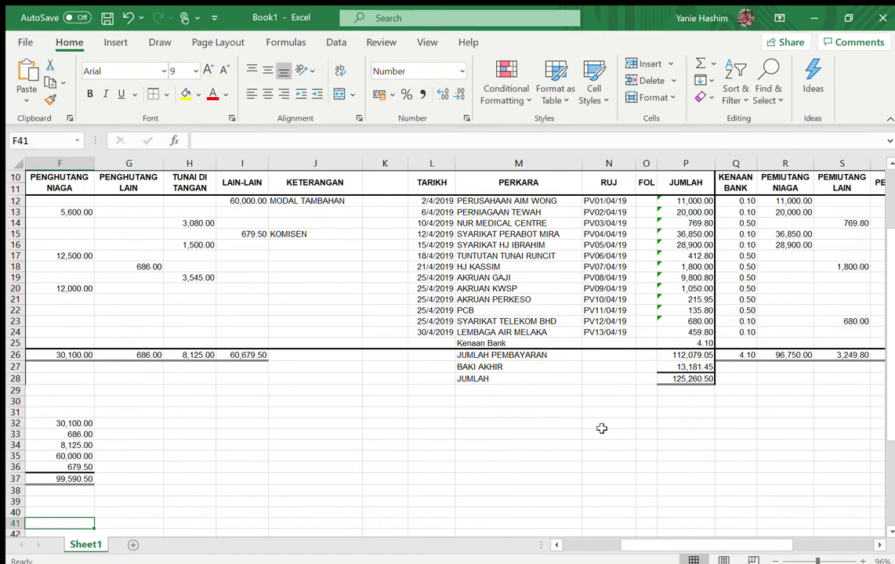
pyautogui.click(86, 422)
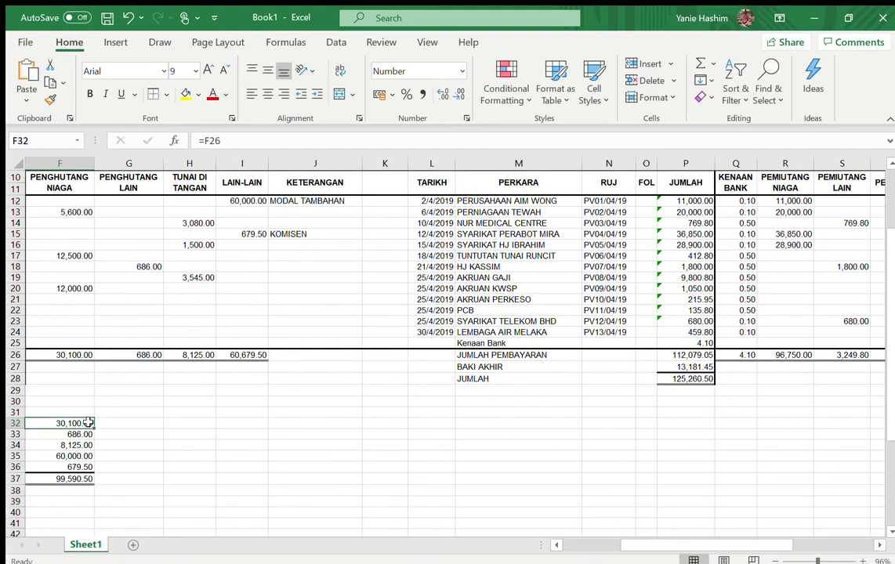
pyautogui.press('Right')
pyautogui.press('Right')
pyautogui.press('Right')
pyautogui.press('Right')
pyautogui.press('Right')
pyautogui.press('Right')
pyautogui.press('Right')
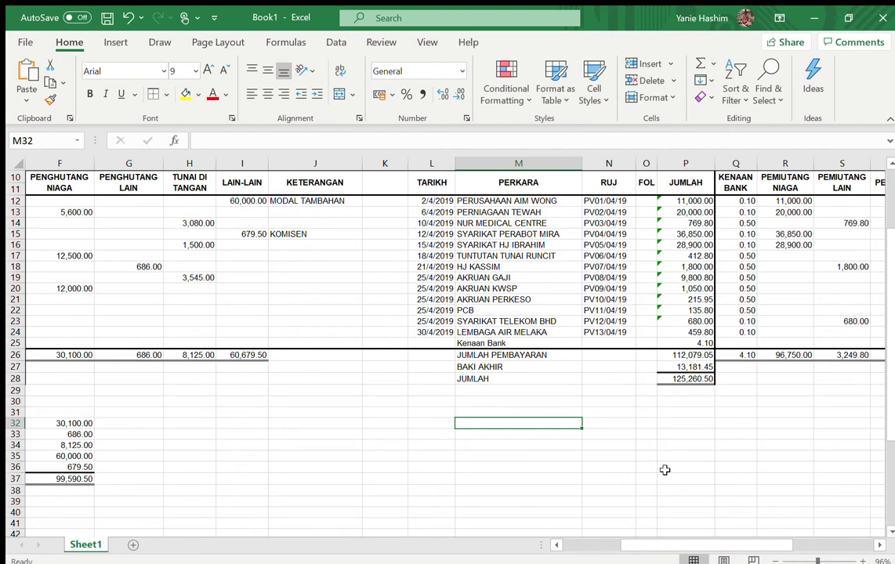
pyautogui.write('DT KENAAN ')
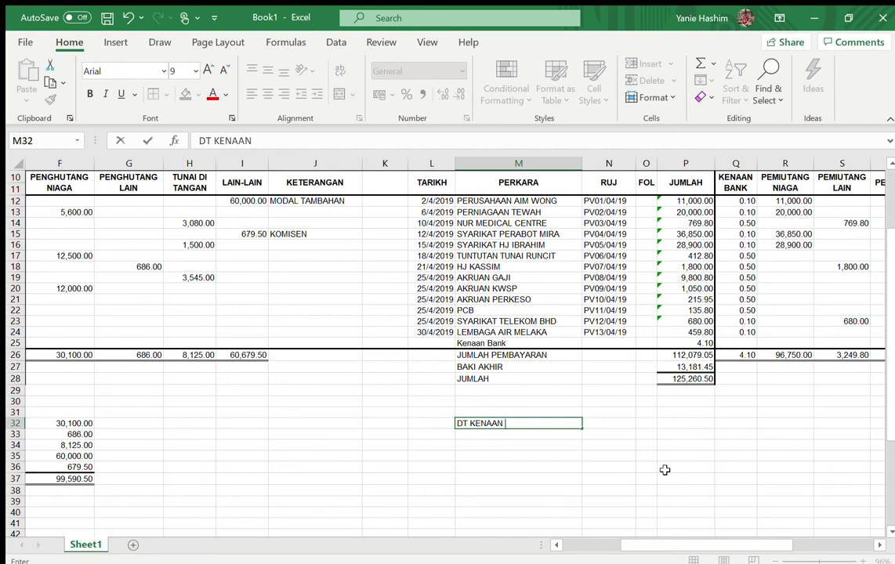
pyautogui.write('BANK')
pyautogui.press('Return')
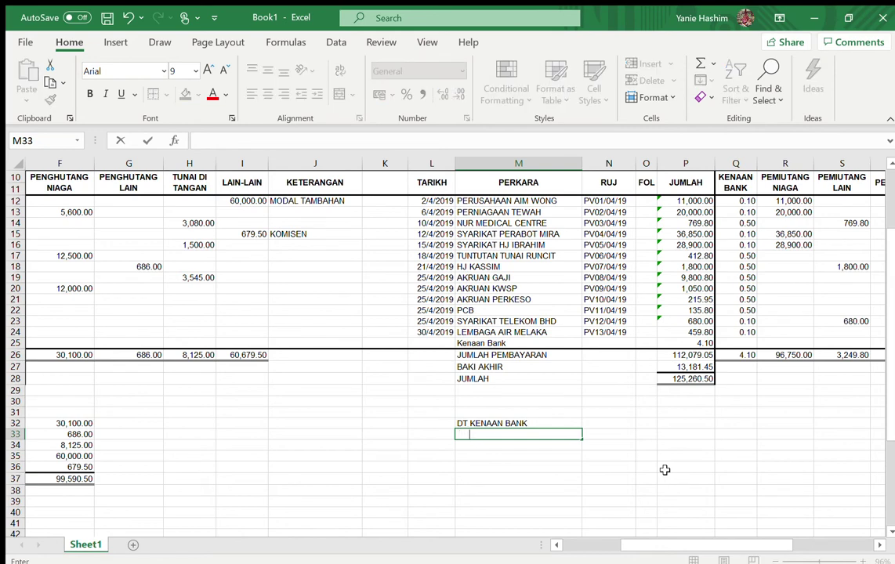
# - List the debit accounts PEMIUTANG NIAGA and PEMIUTANG LAIN in M33:M34, indented with leading spaces
pyautogui.write('PEMIUTANG NIAGA')
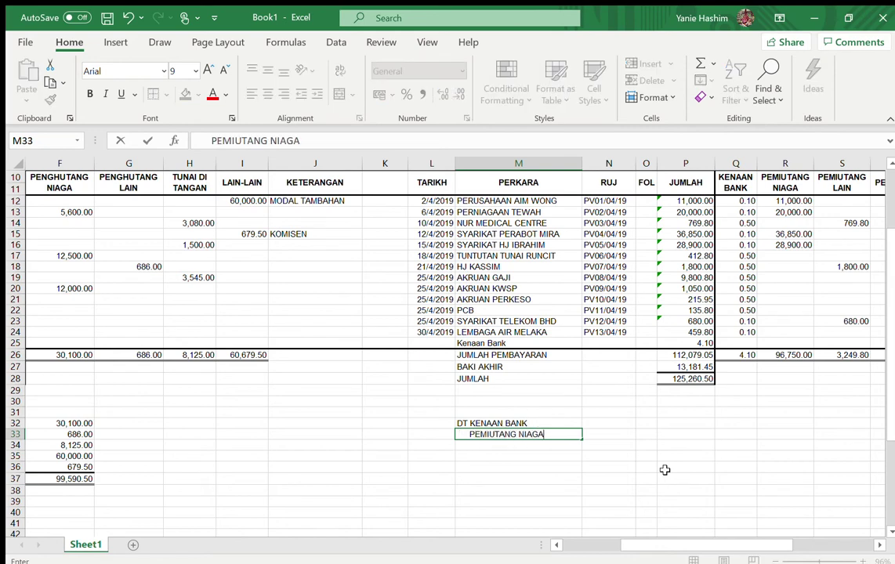
pyautogui.press('Return')
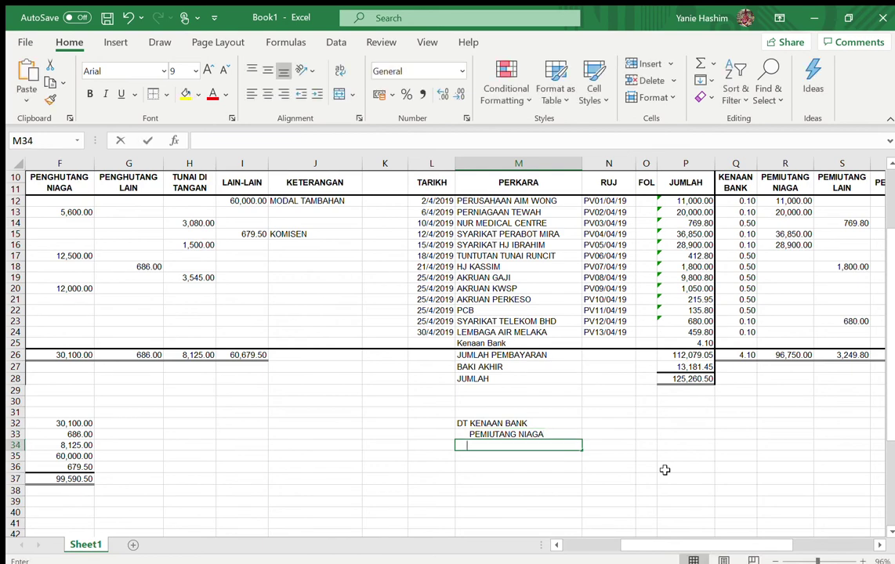
pyautogui.write('PEMIU')
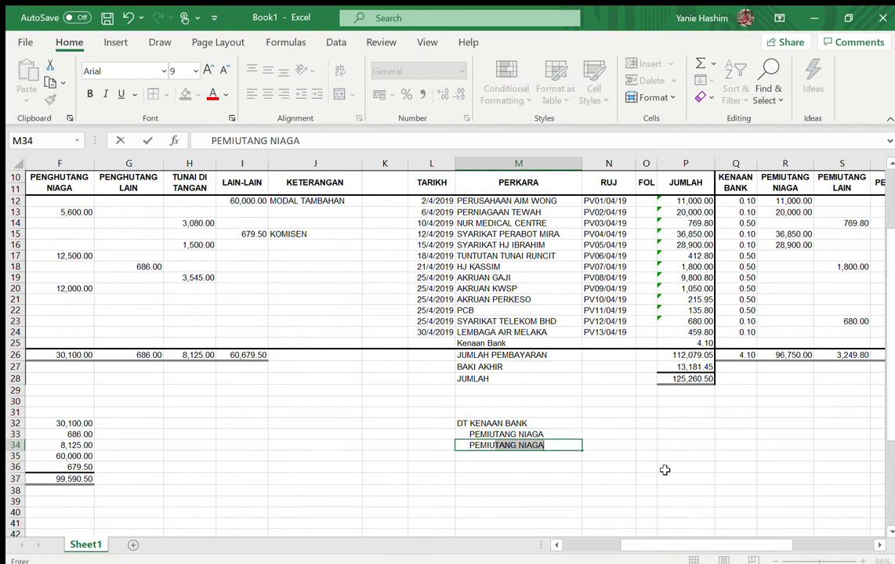
pyautogui.write('TANG LAIN')
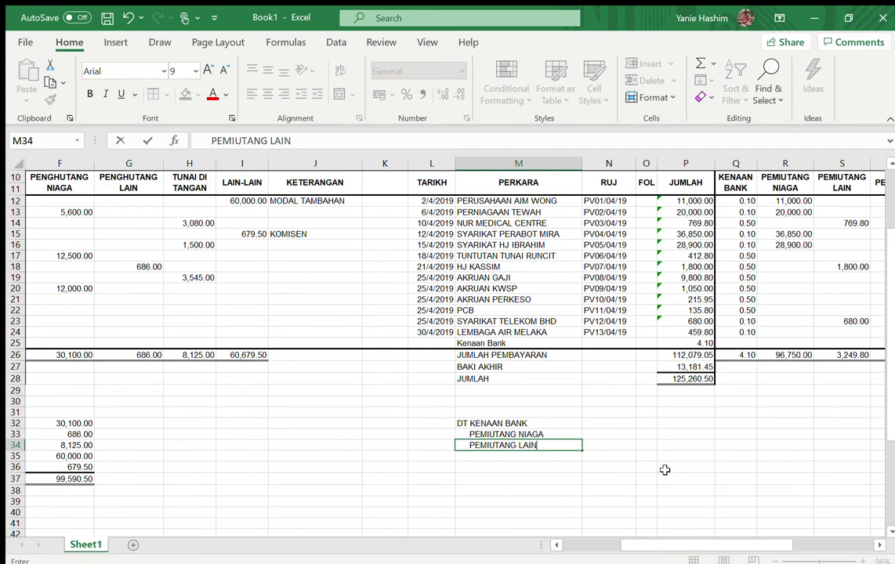
pyautogui.press('Return')
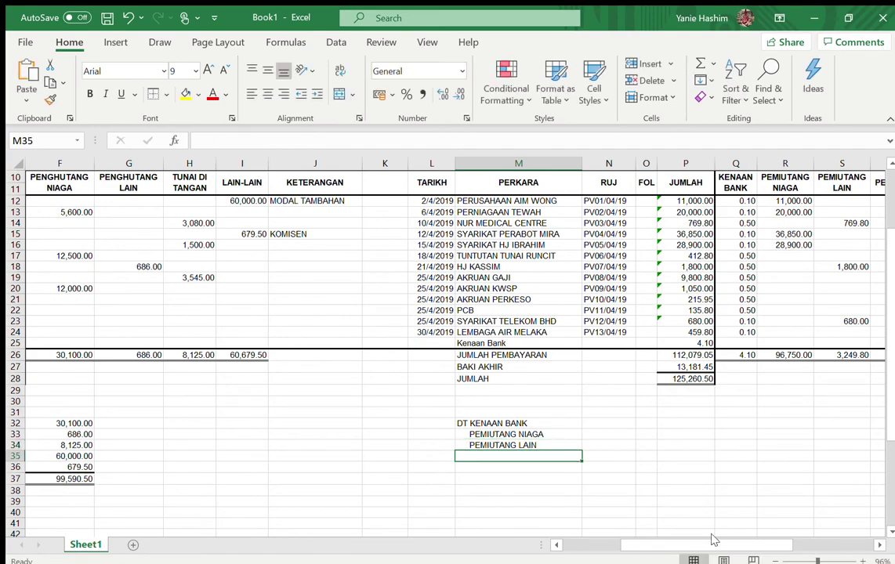
# - Add the expense accounts PERJALANAN and ALAT TULIS in M35:M36 with the same indent
pyautogui.moveTo(713, 545); pyautogui.dragTo(757, 546)
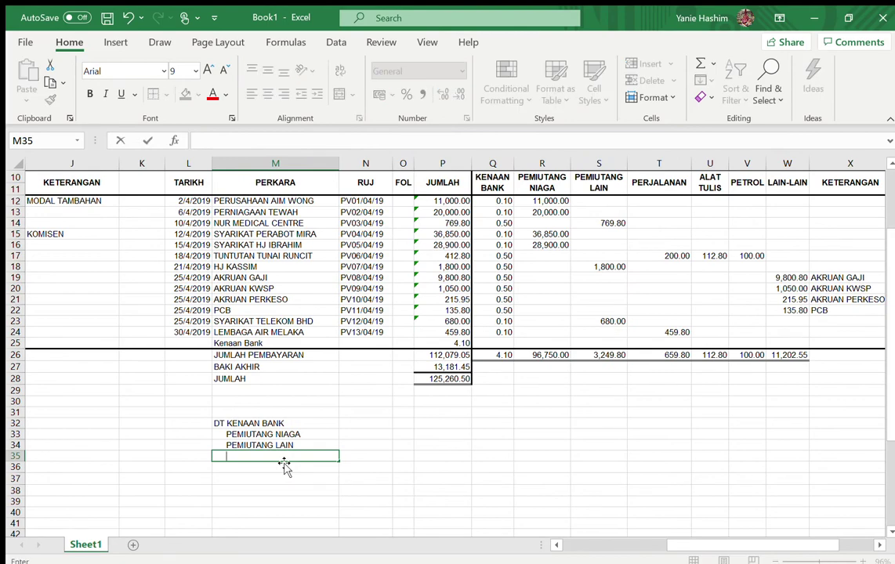
pyautogui.write('PERJALANAN')
pyautogui.press('Return')
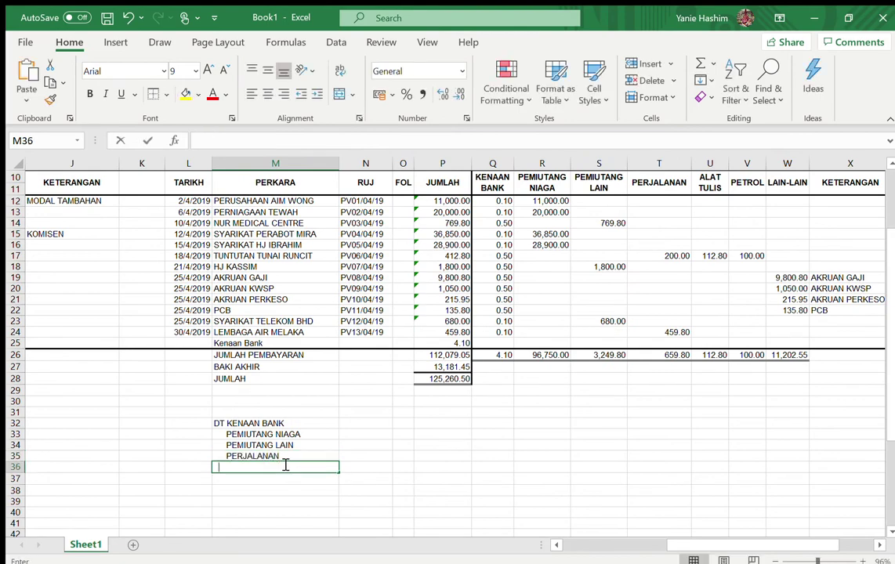
pyautogui.write('ALAT ')
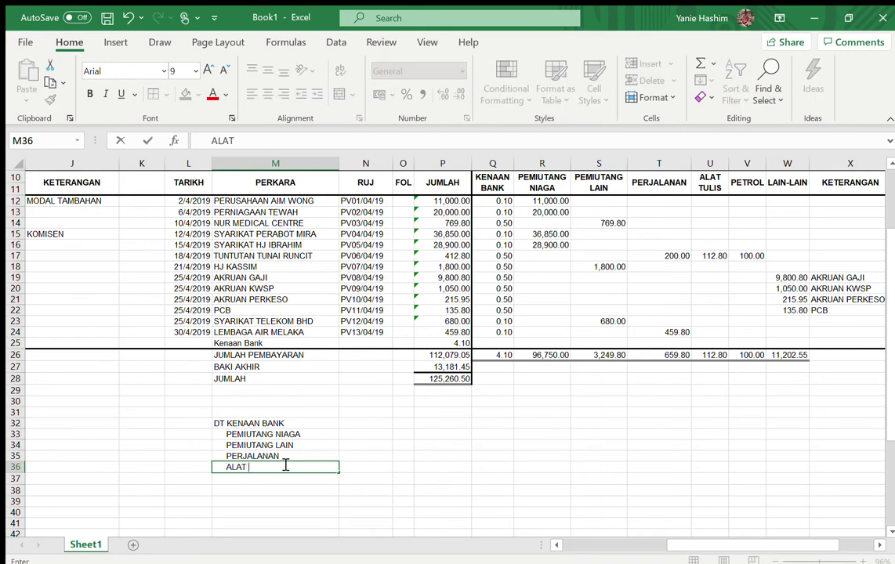
pyautogui.write('TULIS')
pyautogui.press('Return')
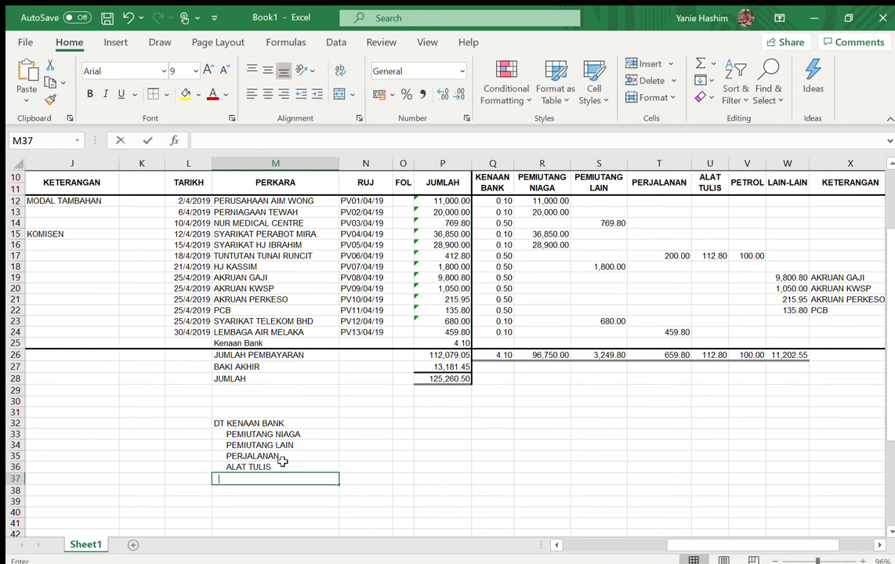
# - Enter the indented account PETROL in M37, correcting its mistyped first letter
pyautogui.write('[ETROL')
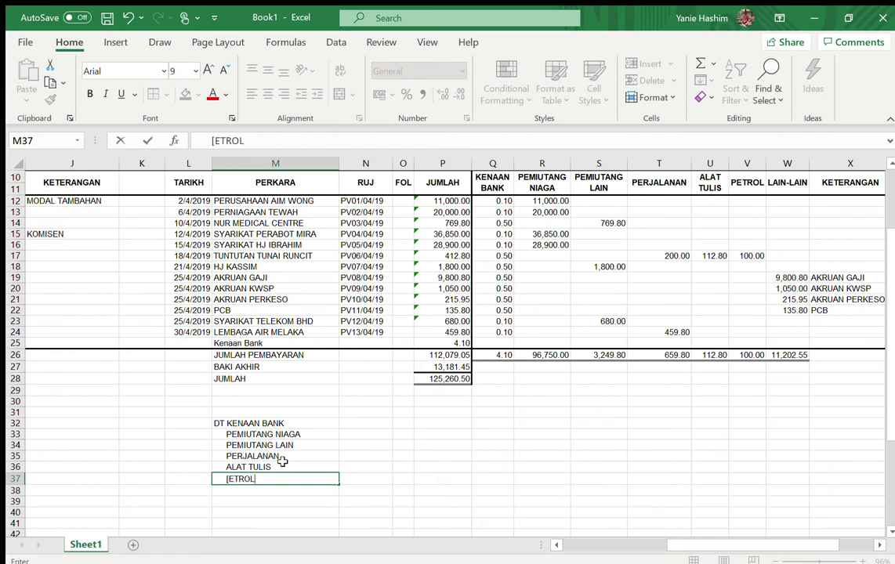
pyautogui.press('Left')
pyautogui.press('Left')
pyautogui.press('Left')
pyautogui.press('Left')
pyautogui.press('Right')
pyautogui.press('Right')
pyautogui.press('Right')
pyautogui.press('Right')
pyautogui.press('BackSpace')
pyautogui.write('PETROL')
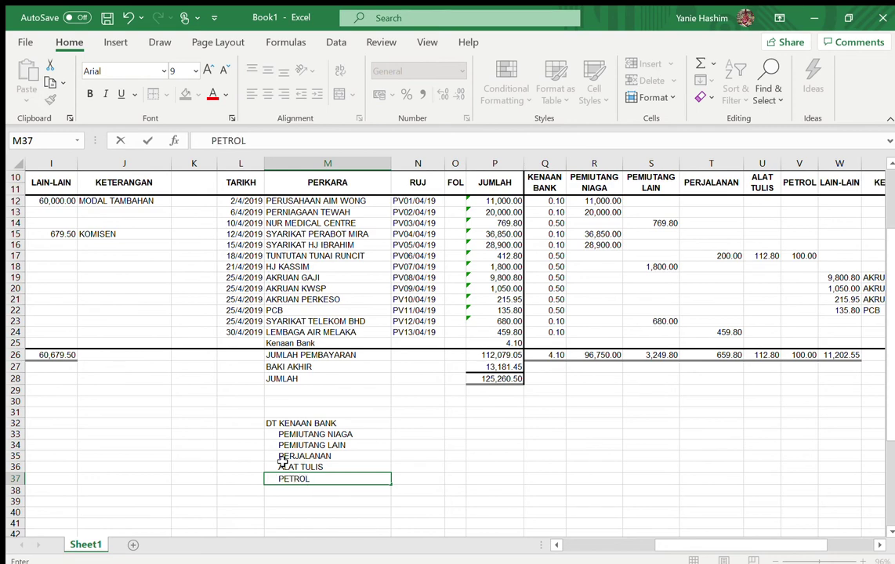
pyautogui.press('Return')
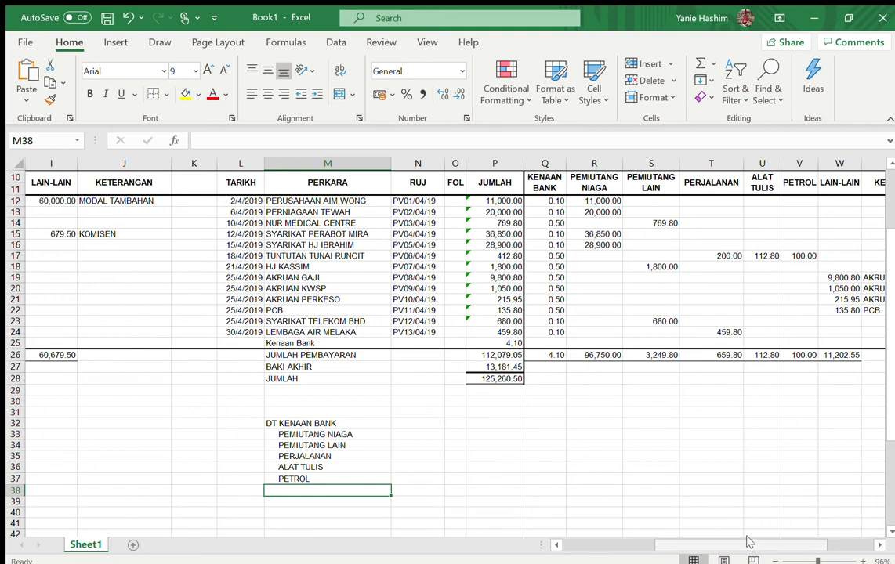
# - List the accrual accounts AKRUAN GAJI, AKRUAN KWSP and AKRUAN PERKESO in M38:M40, indented like the accounts above
pyautogui.write('AKRUAN ')
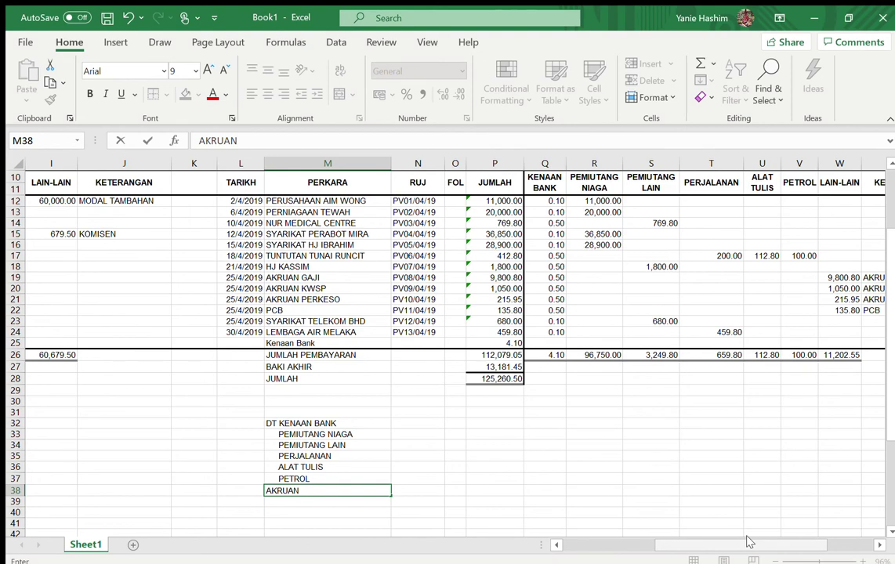
pyautogui.write('GAJI')
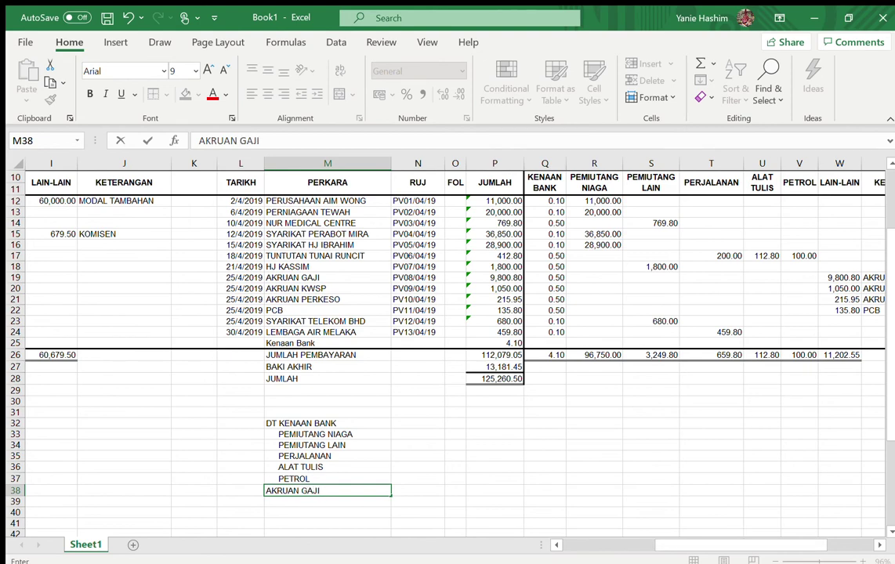
pyautogui.click(267, 491)
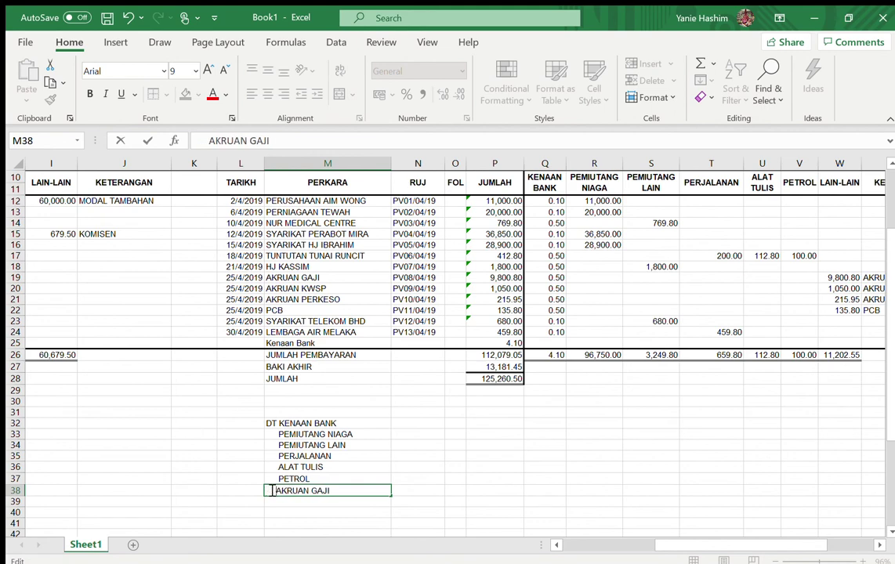
pyautogui.press('Return')
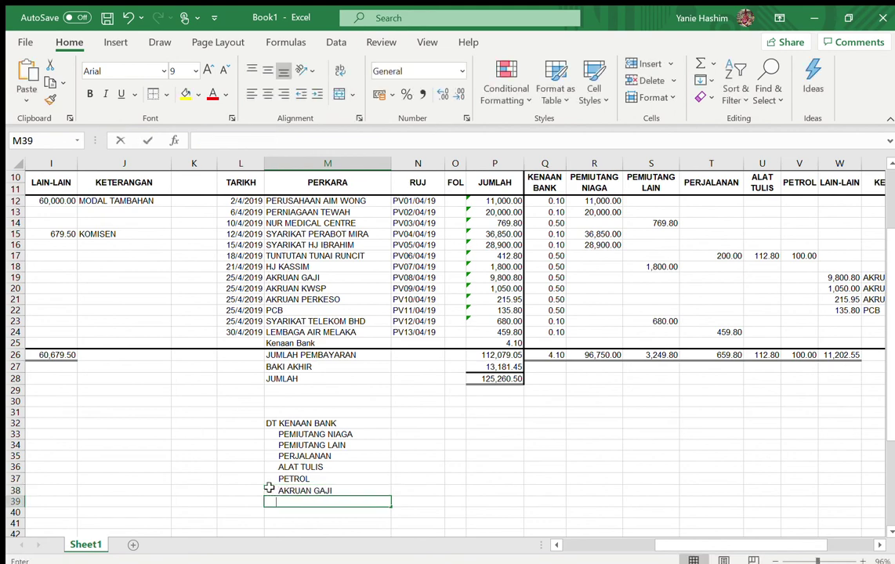
pyautogui.write('AKRUAN KWSP')
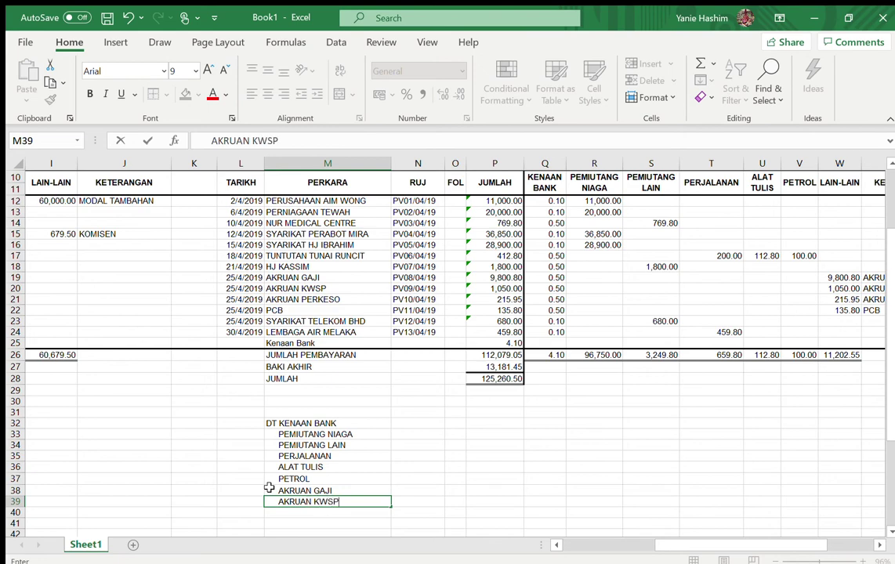
pyautogui.press('Return')
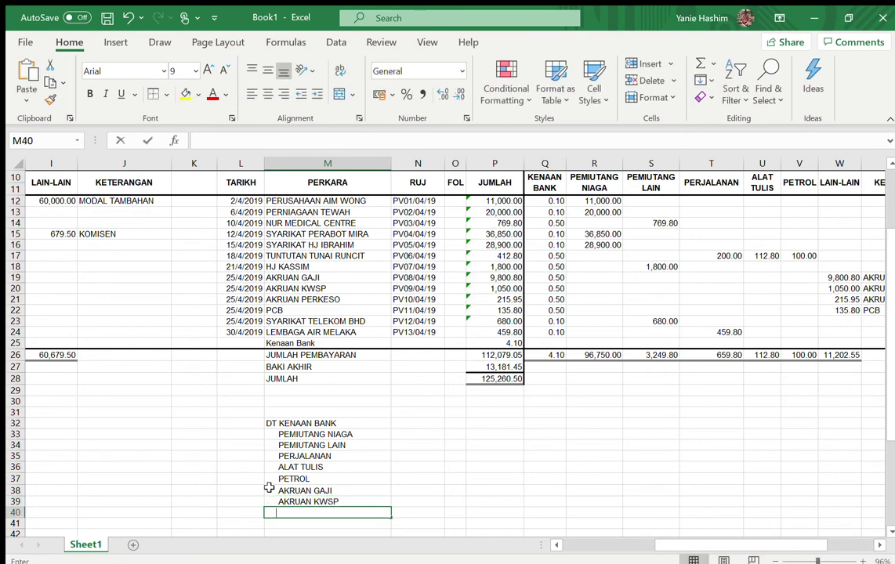
pyautogui.write('AR')
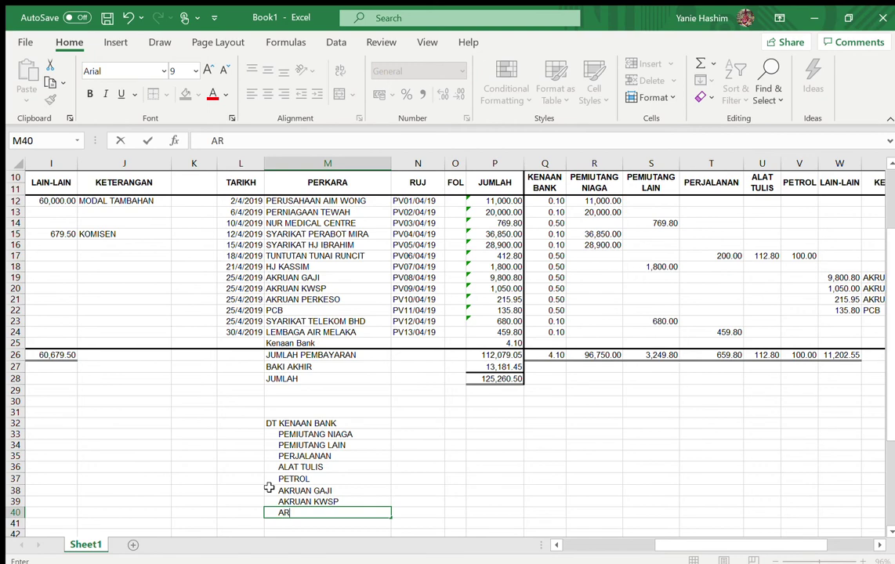
pyautogui.press('BackSpace')
pyautogui.write('KRUAN PERKESO')
pyautogui.press('Return')
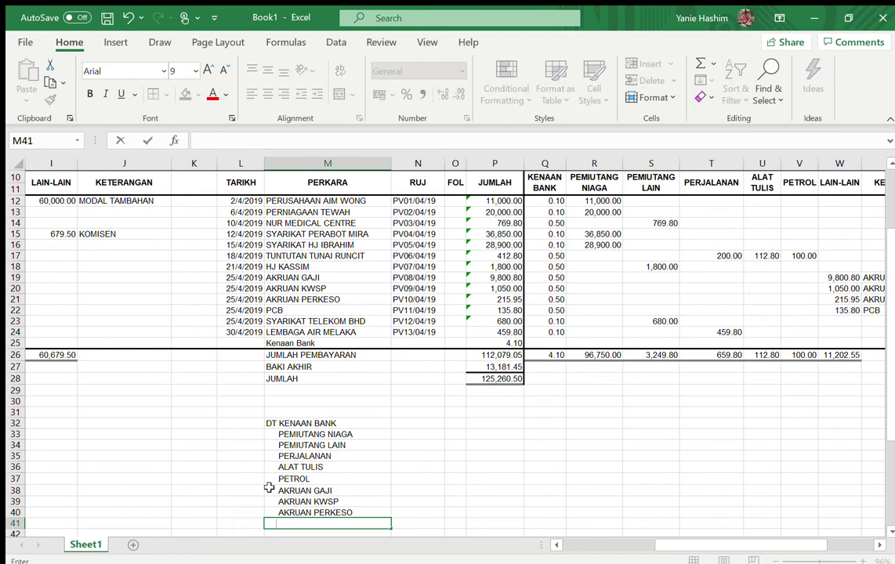
# - Add the PCB account in M41 and the credit line KT BANK in M42, both indented
pyautogui.write('PCB')
pyautogui.hotkey('ctrl', 'Return')
pyautogui.press('Return')
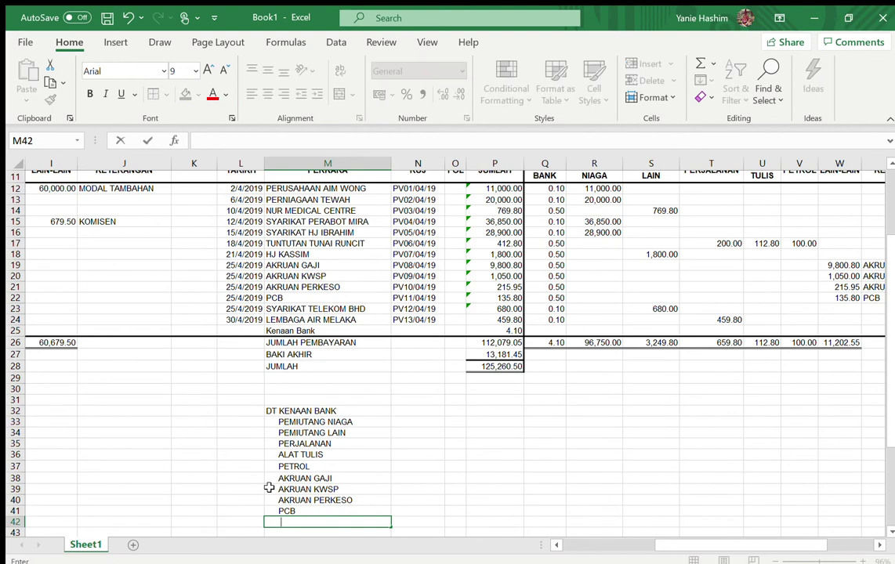
pyautogui.write('KT BANK')
pyautogui.click(453, 410)
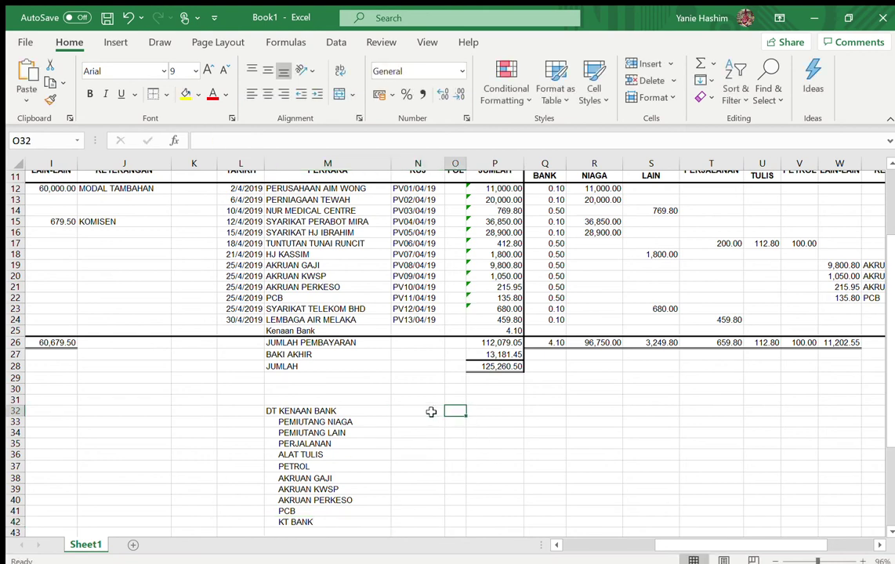
# - Link the KENAAN BANK amount in P32 to total Q26 and the PEMIUTANG NIAGA amount in P33 to R26
pyautogui.press('Right')
pyautogui.write('=')
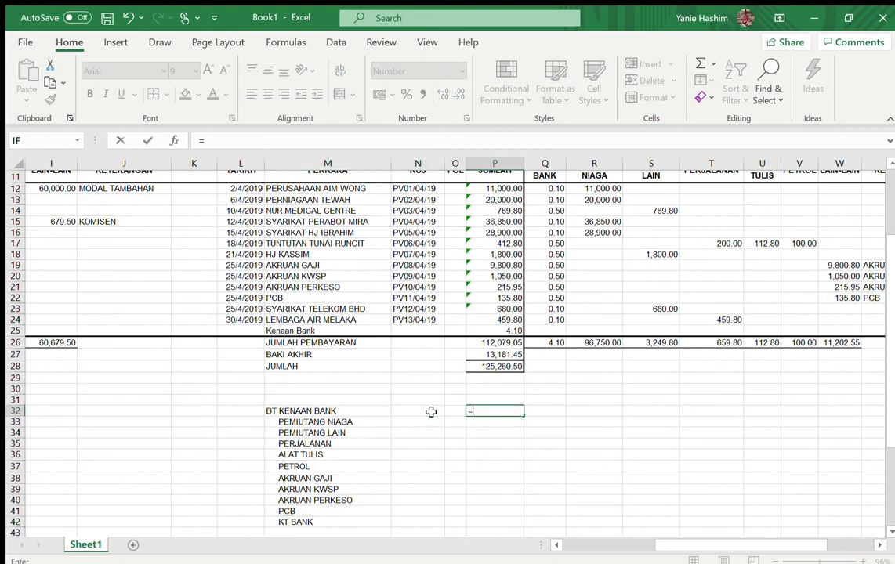
pyautogui.click(554, 342)
pyautogui.press('Return')
pyautogui.write('=')
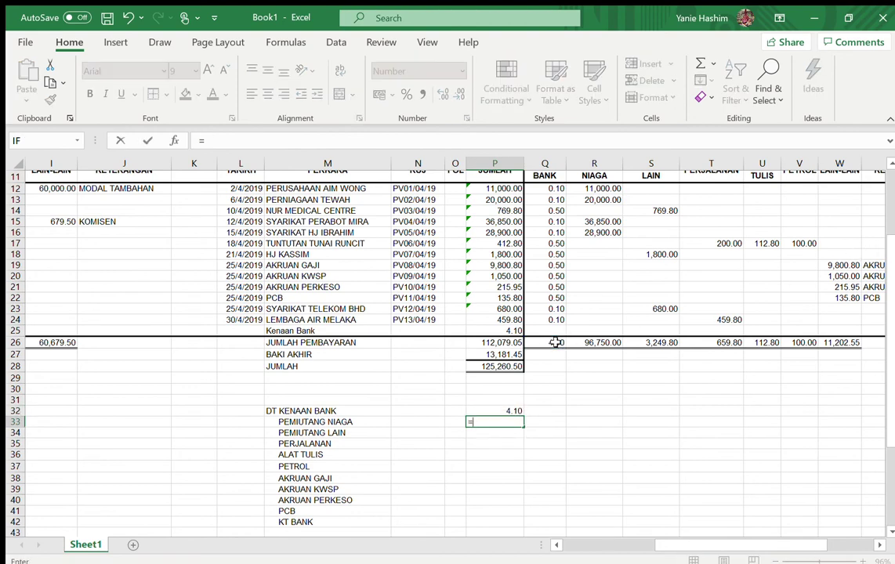
pyautogui.click(595, 342)
pyautogui.press('Return')
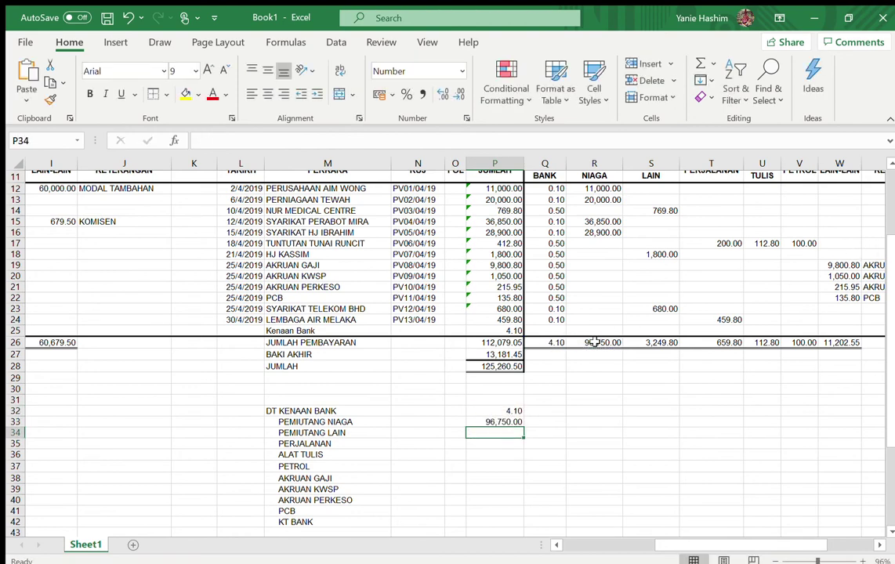
# - Link the PEMIUTANG LAIN amount in P34 to total S26 and the PERJALANAN amount in P35 to T26
pyautogui.write('=')
pyautogui.click(641, 342)
pyautogui.press('Return')
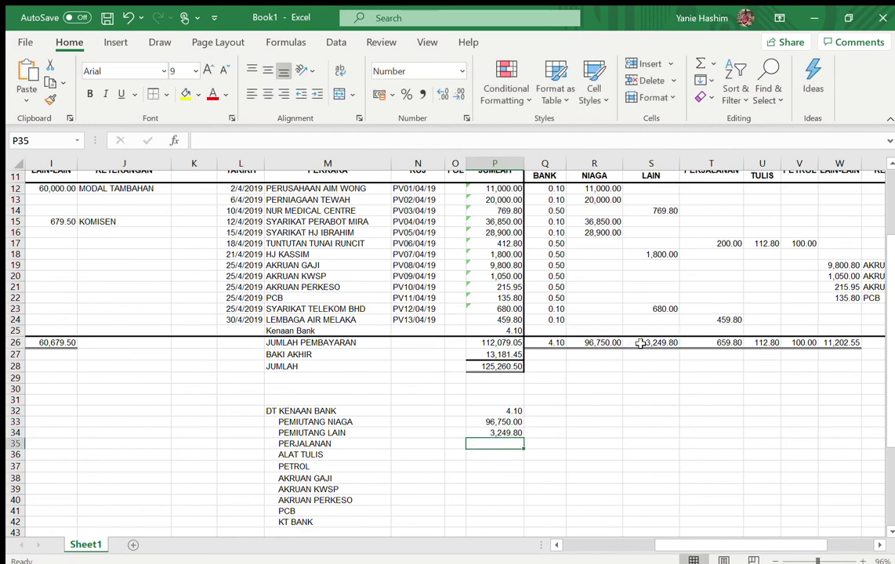
pyautogui.write('=')
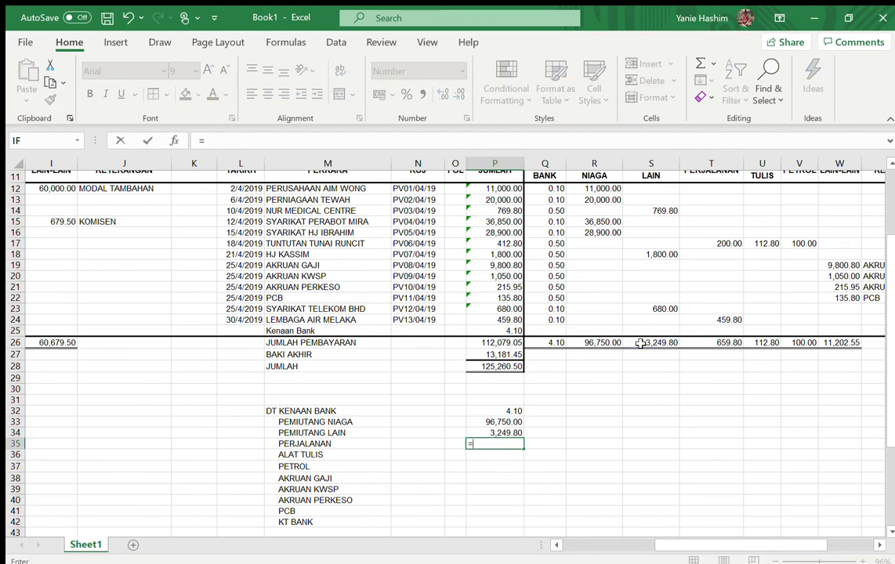
pyautogui.click(702, 344)
pyautogui.press('Return')
# - Link the ALAT TULIS amount in P36 to total U26 and the PETROL amount in P37 to V26
pyautogui.write('=')
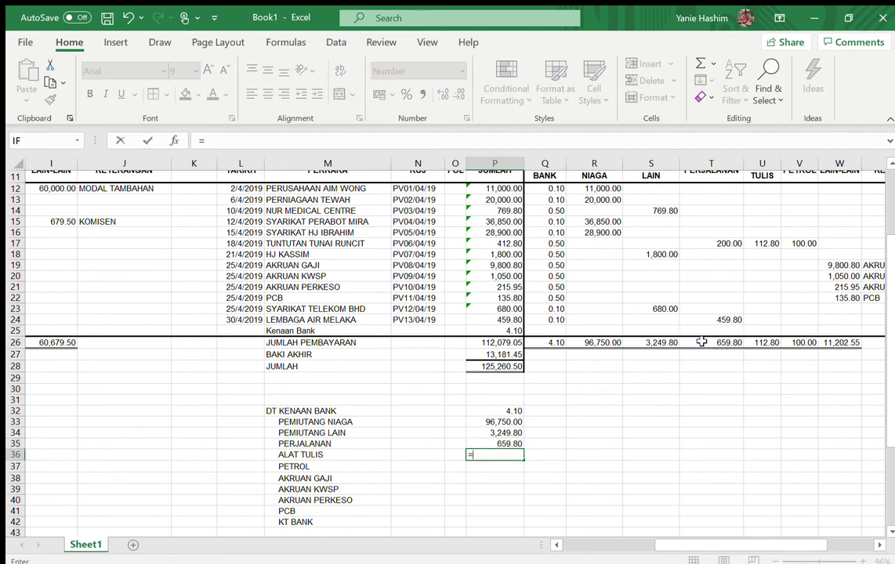
pyautogui.click(771, 342)
pyautogui.press('Return')
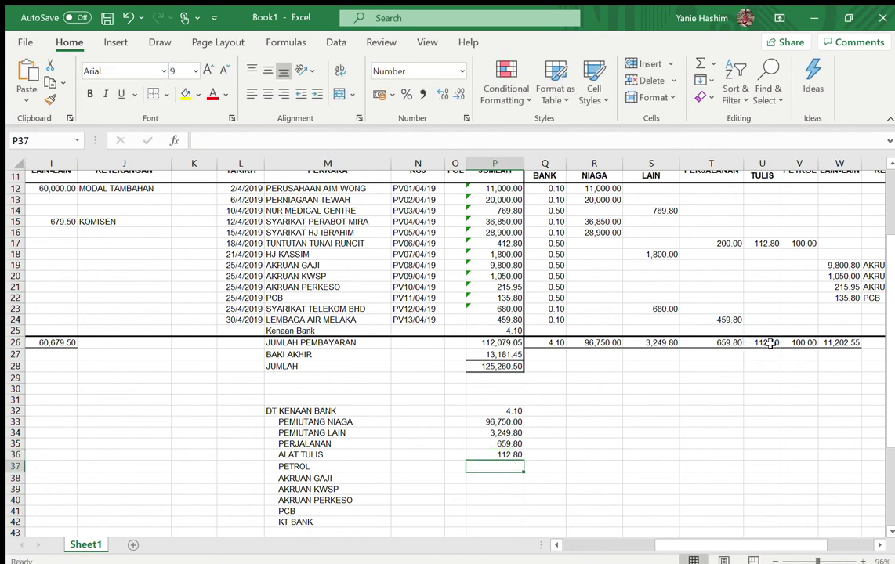
pyautogui.write('=')
pyautogui.click(805, 342)
pyautogui.press('Return')
# - Link the AKRUAN GAJI amount in P38 to W19 and the AKRUAN KWSP amount in P39 to W20
pyautogui.write('=')
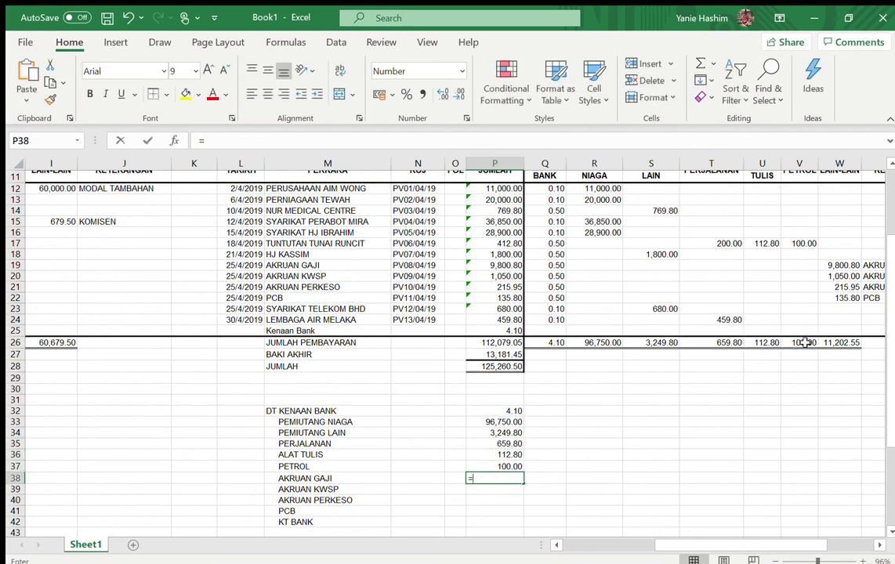
pyautogui.click(836, 266)
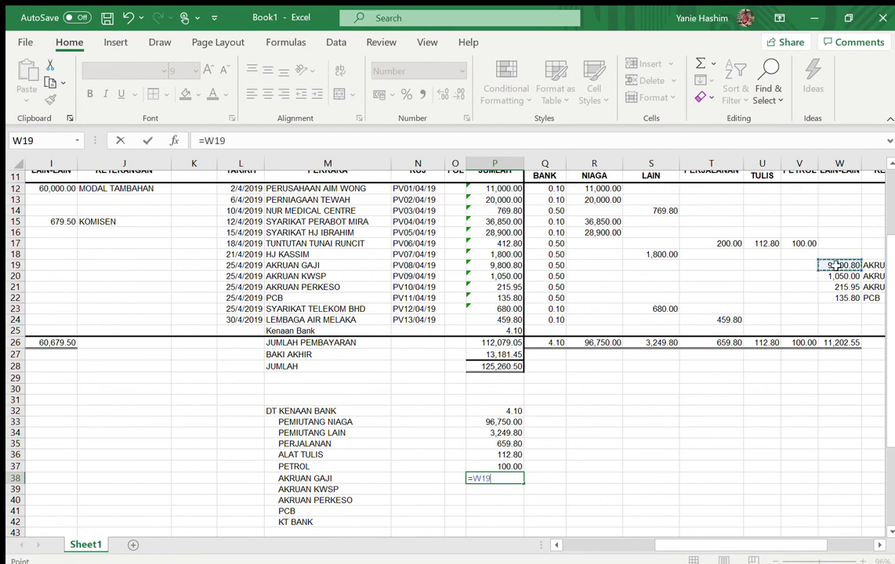
pyautogui.press('Return')
pyautogui.write('=')
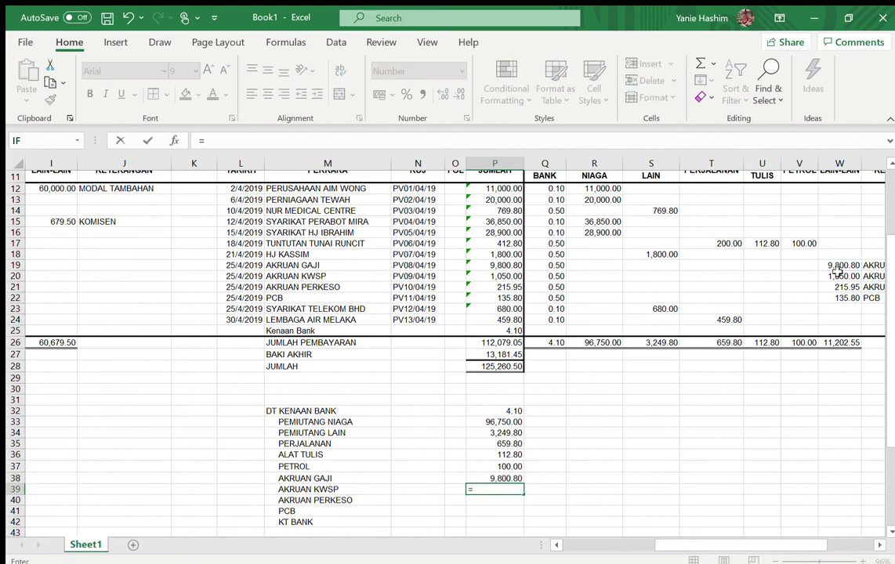
pyautogui.click(839, 277)
pyautogui.press('Return')
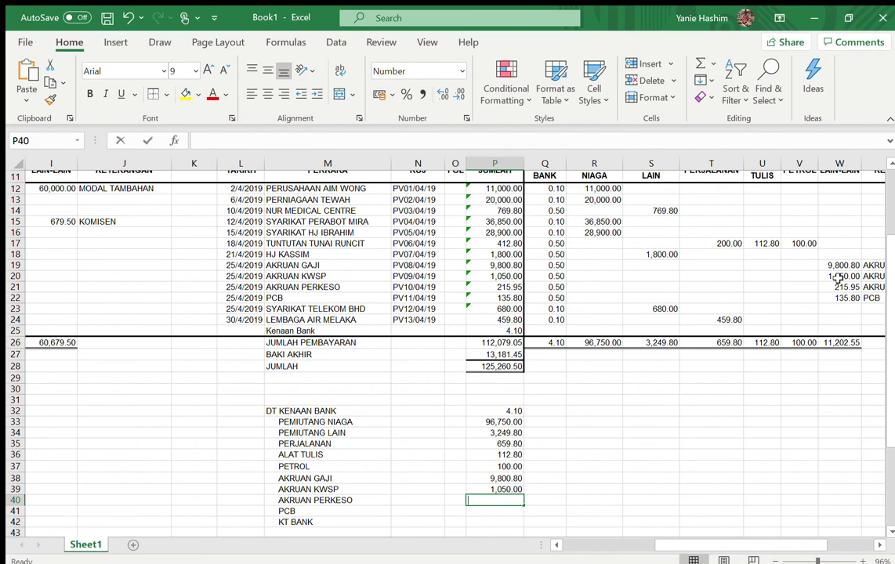
# - Link the AKRUAN PERKESO amount in P40 to W21 and the PCB amount in P41 to W22
pyautogui.write('=')
pyautogui.click(839, 287)
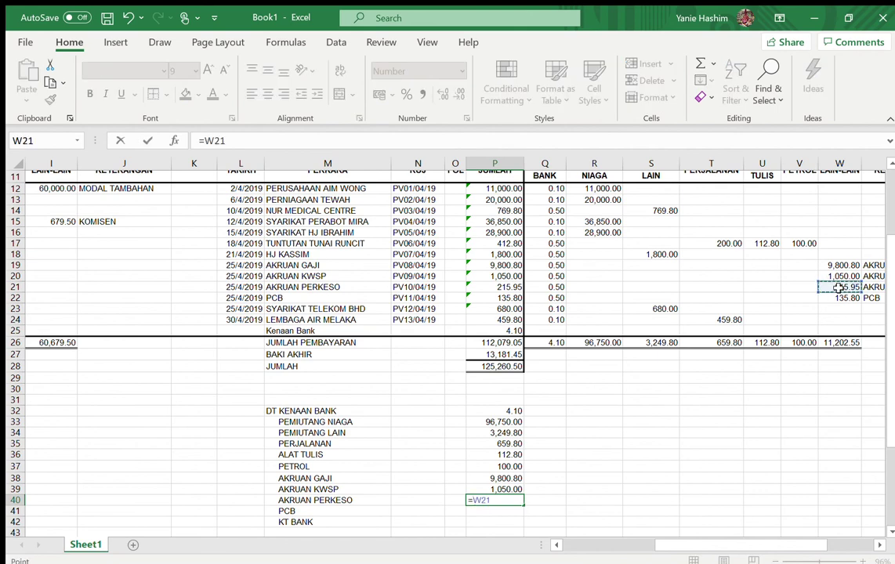
pyautogui.press('Return')
pyautogui.write('=')
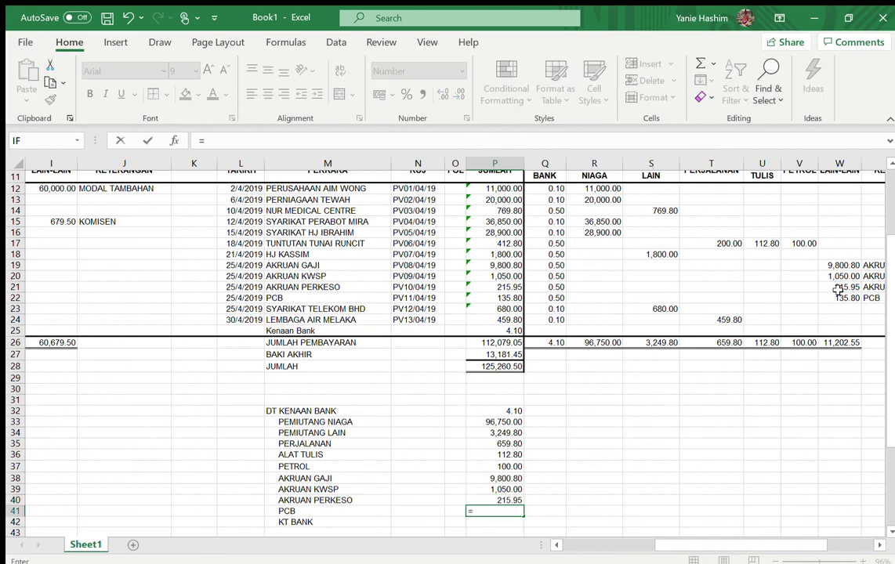
pyautogui.click(837, 299)
pyautogui.press('Return')
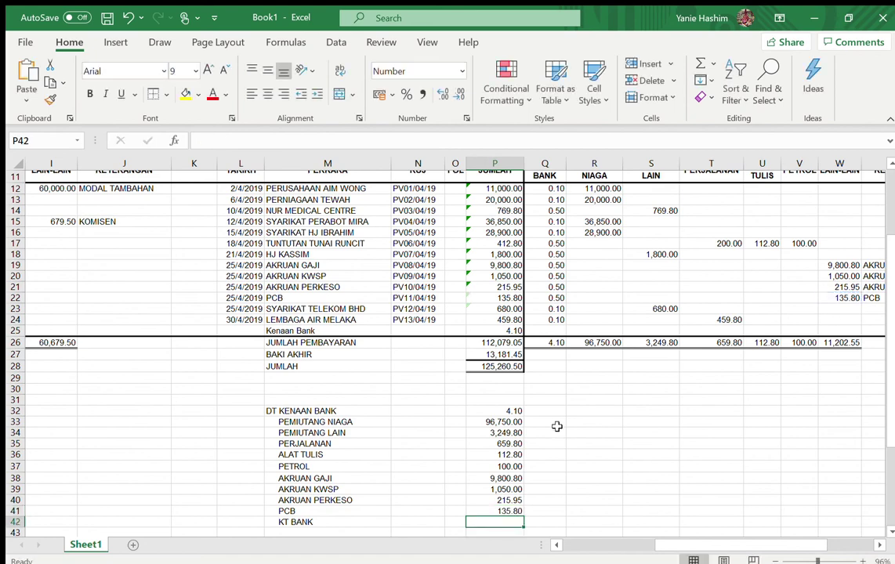
# - Enter the KT BANK credit amount in Q42 as a link to the JUMLAH PEMBAYARAN total in P26
pyautogui.press('Right')
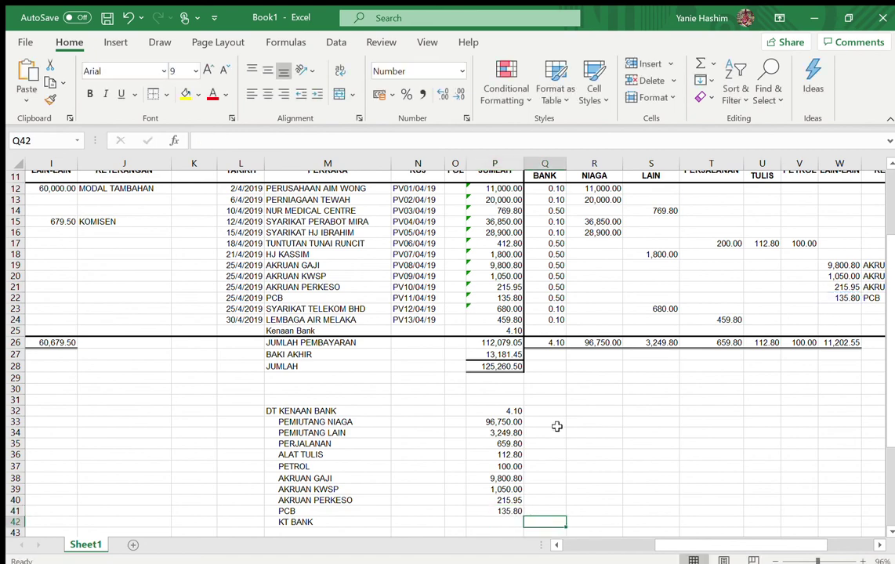
pyautogui.write('=')
pyautogui.click(486, 342)
pyautogui.press('Return')
pyautogui.press('Up')
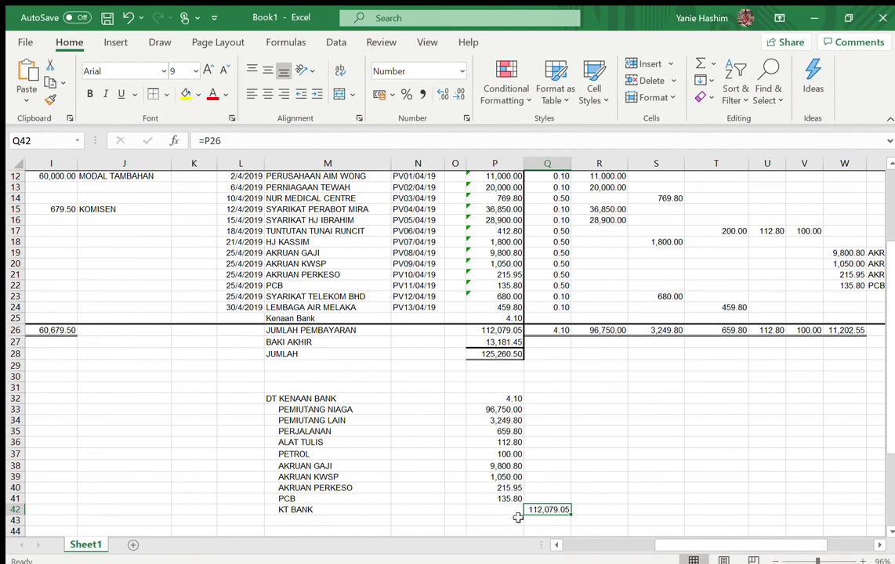
# - Enter the journal narration (PEMBAYARAN APRIL'19) in M43, below the KT BANK line
pyautogui.click(482, 520)
pyautogui.click(312, 520)
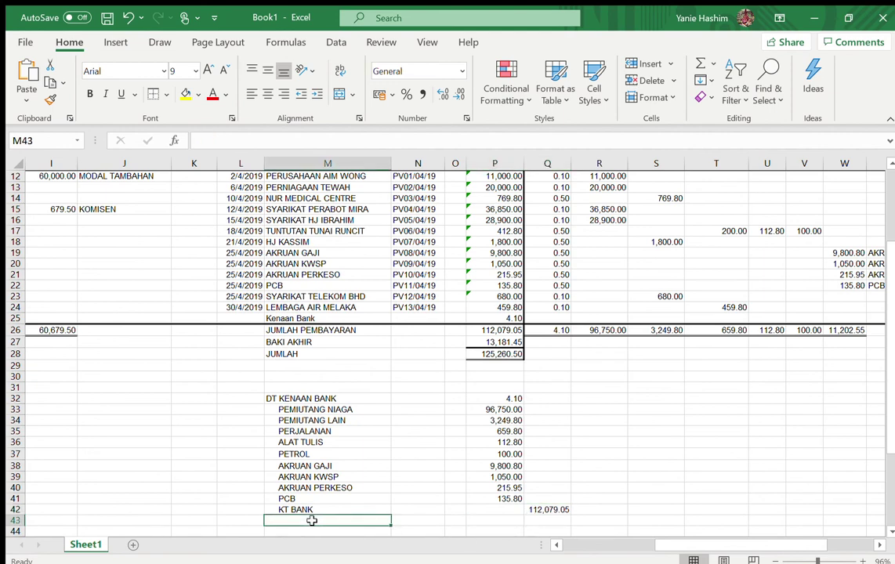
pyautogui.write('(PEMBAYARAN PADA A')
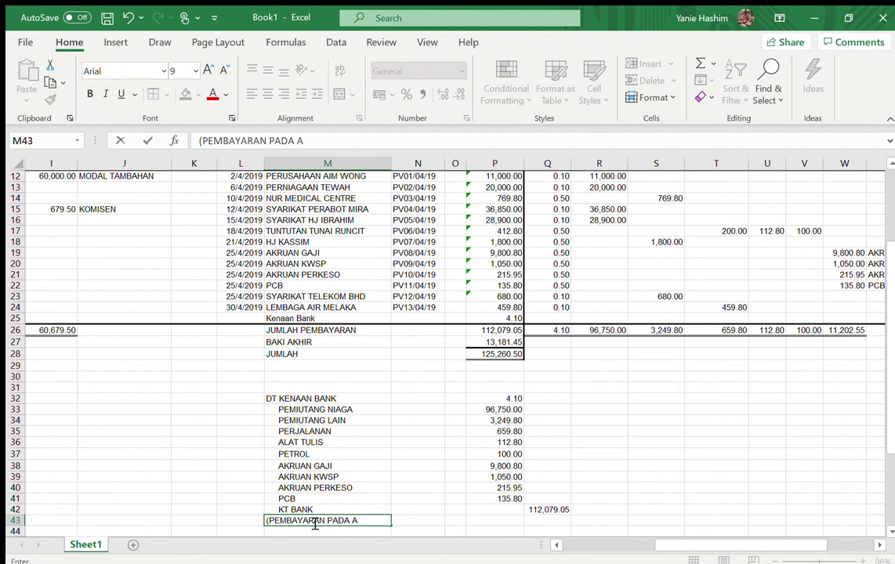
pyautogui.press('BackSpace')
pyautogui.press('BackSpace')
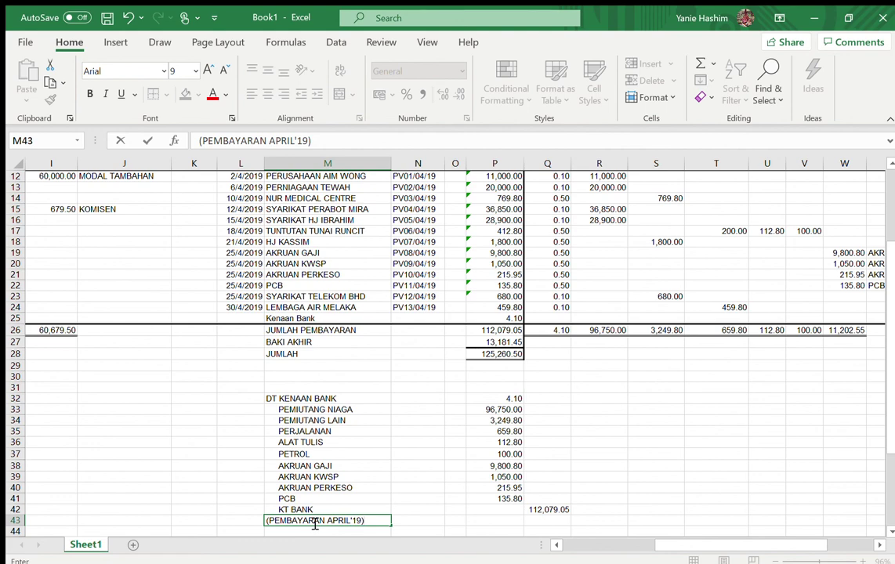
# - Total the debit column in P43 with =SUM(P32:P42) and fill the formula across to the credit column in Q43
pyautogui.press('Right')
pyautogui.press('Right')
pyautogui.press('Right')
pyautogui.write('=')
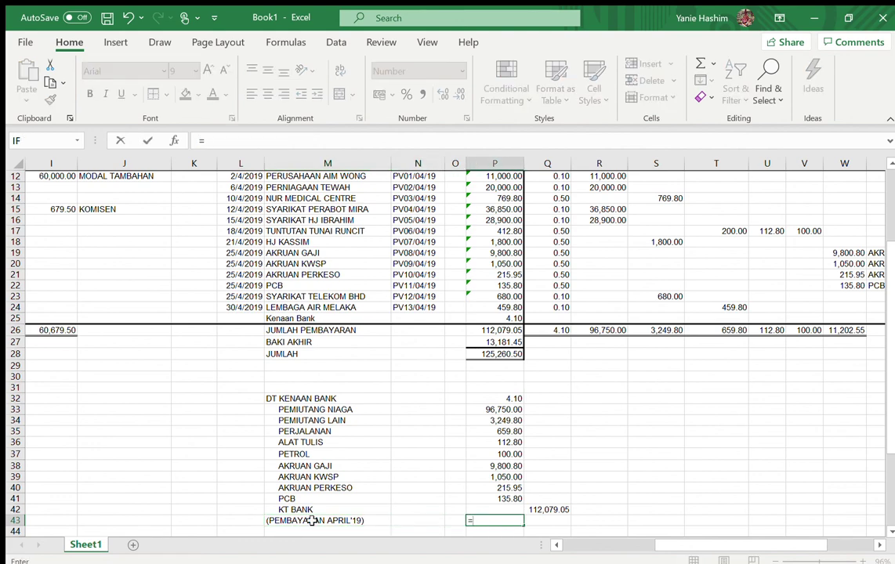
pyautogui.write('SUM(')
pyautogui.moveTo(491, 399); pyautogui.dragTo(493, 508)
pyautogui.press('Return')
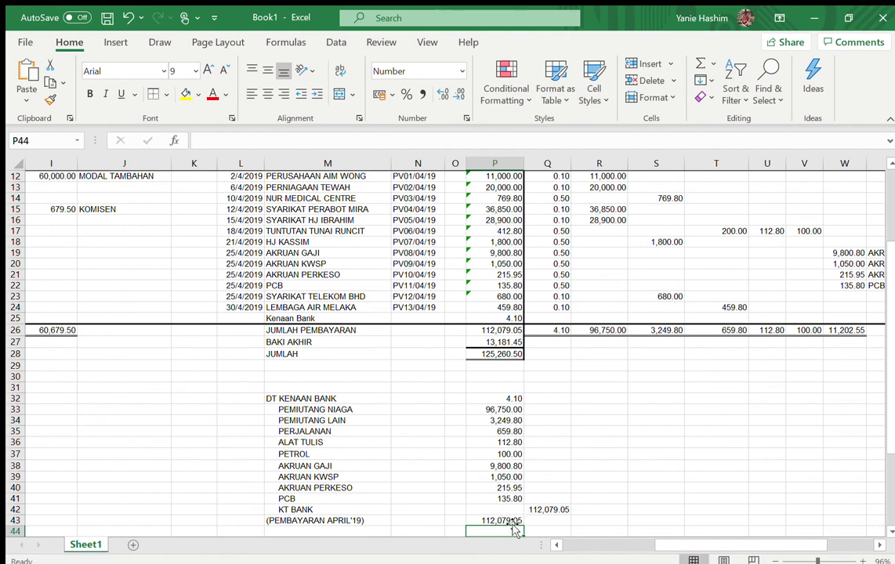
pyautogui.click(509, 518)
pyautogui.moveTo(523, 523); pyautogui.dragTo(572, 523)
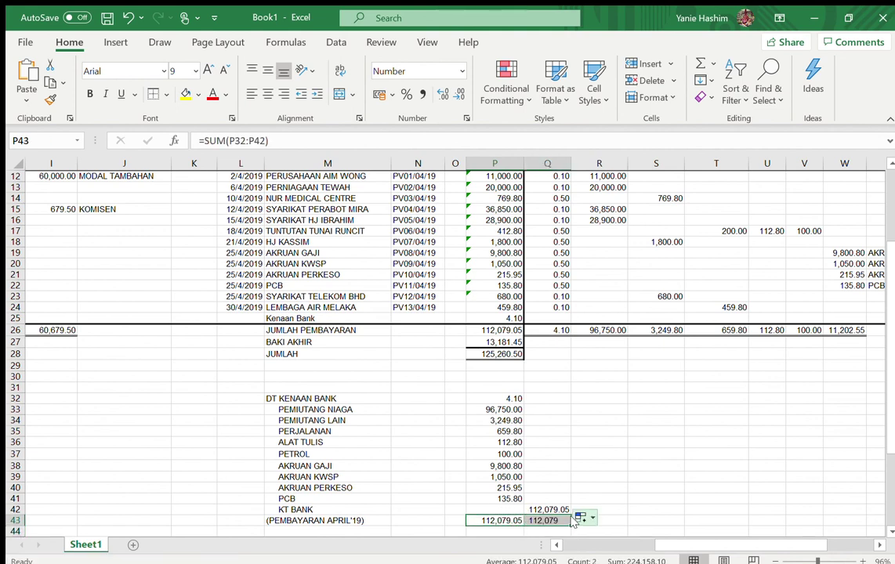
# - Apply a top and double bottom border to the journal totals in P43:Q43
pyautogui.click(151, 94)
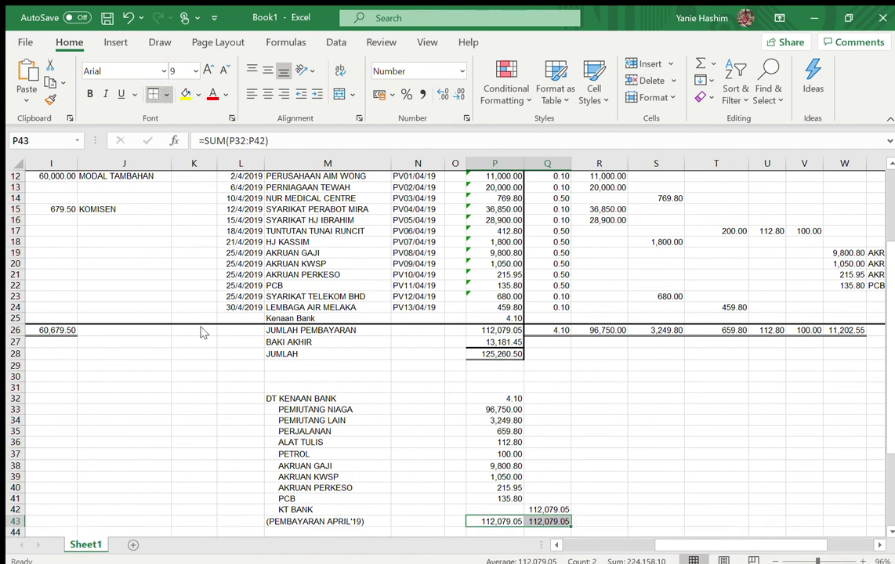
pyautogui.click(350, 318)
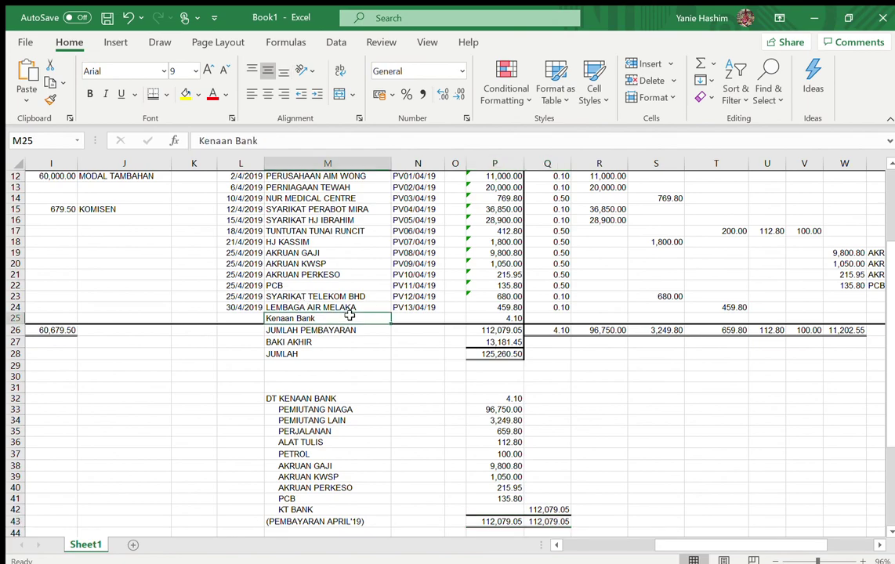
pyautogui.keyDown('ctrl'); pyautogui.scroll(-1, 350, 317); pyautogui.keyUp('ctrl')
pyautogui.keyDown('ctrl'); pyautogui.scroll(-3, 349, 318); pyautogui.keyUp('ctrl')
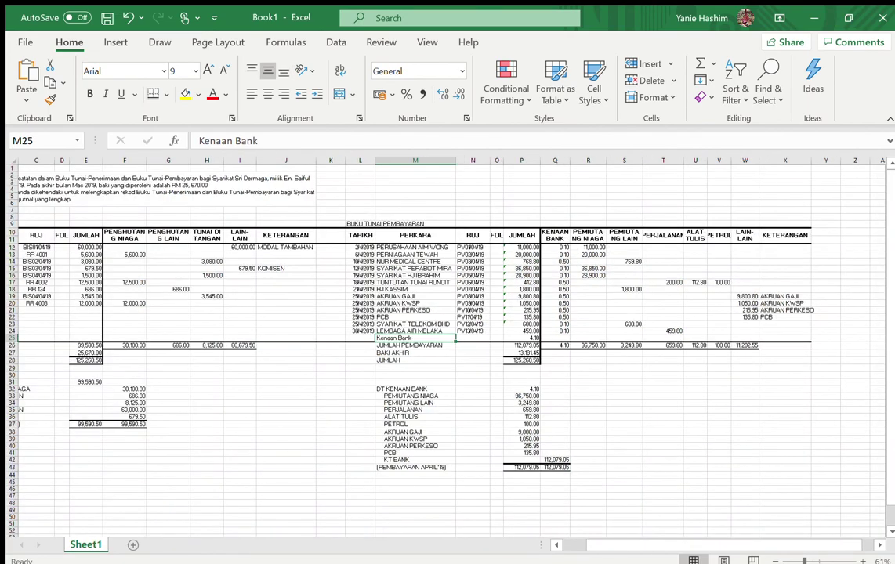